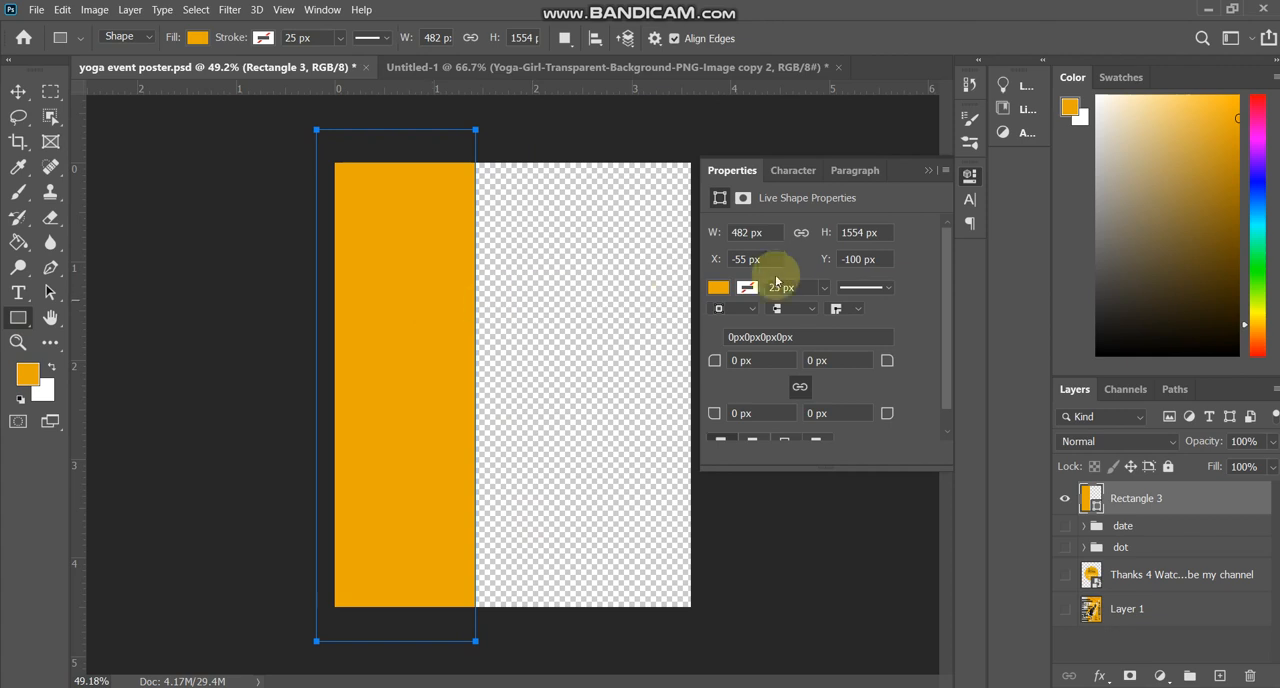
Duplicate the orange rectangle, place the copy against its right side, and widen it to the canvas's right edge.
{"action": "key", "text": "Return"}
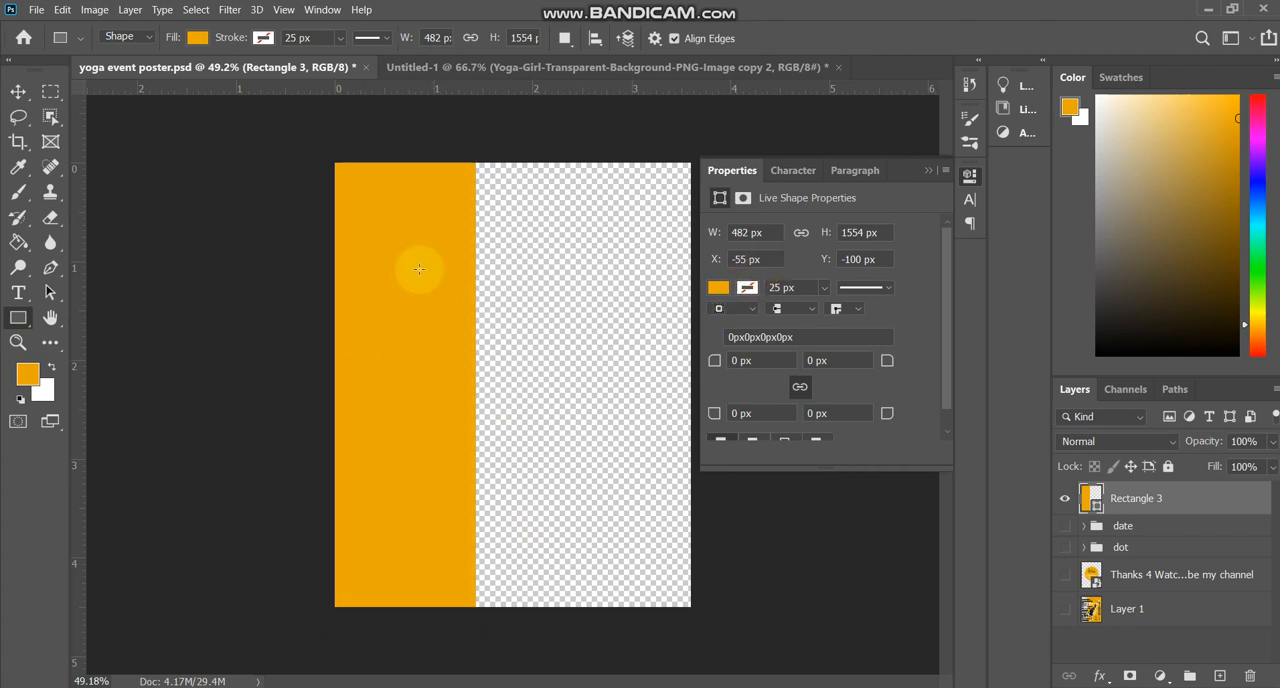
{"action": "key", "text": "v"}
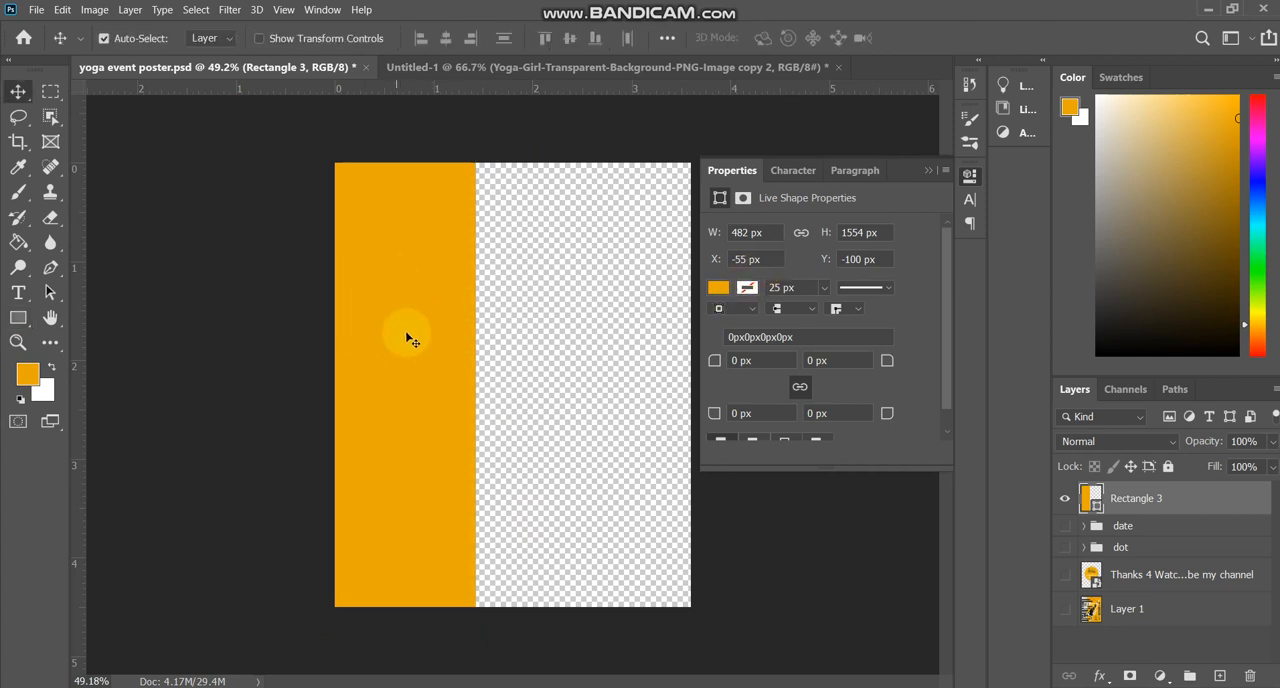
{"action": "left_click", "coordinate": [929, 170]}
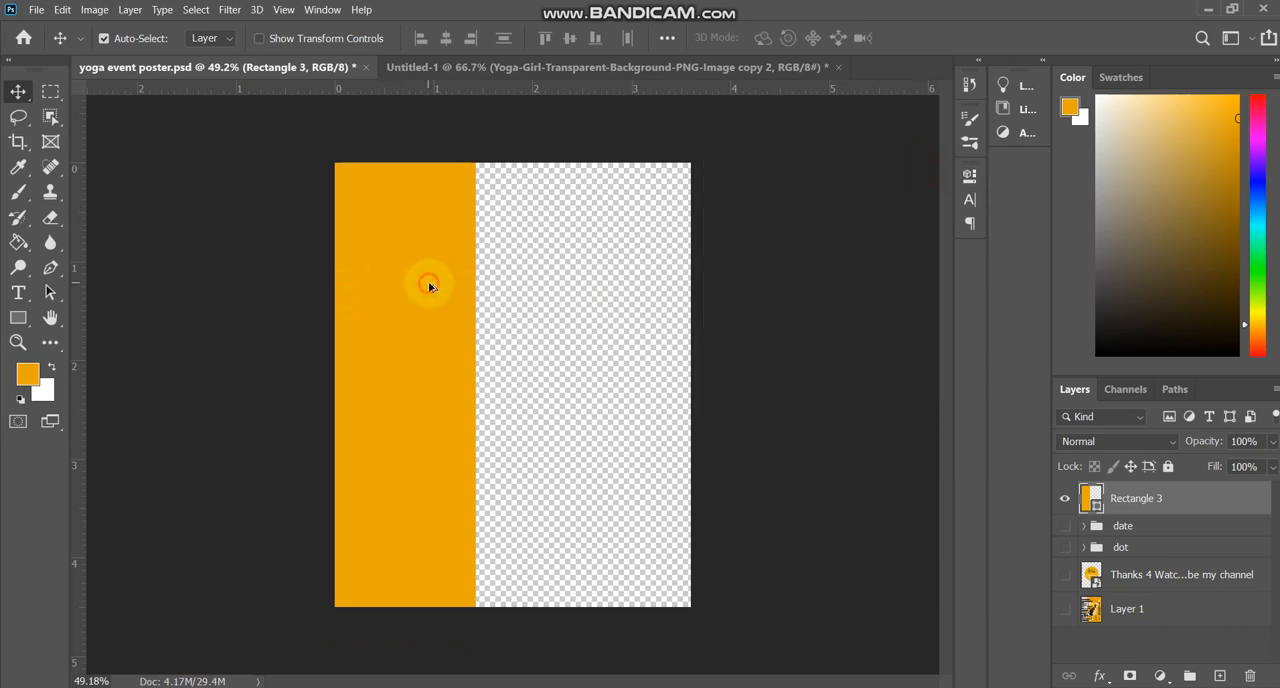
{"action": "left_click_drag", "start_coordinate": [429, 287], "coordinate": [592, 314]}
{"action": "key", "text": "ctrl+t"}
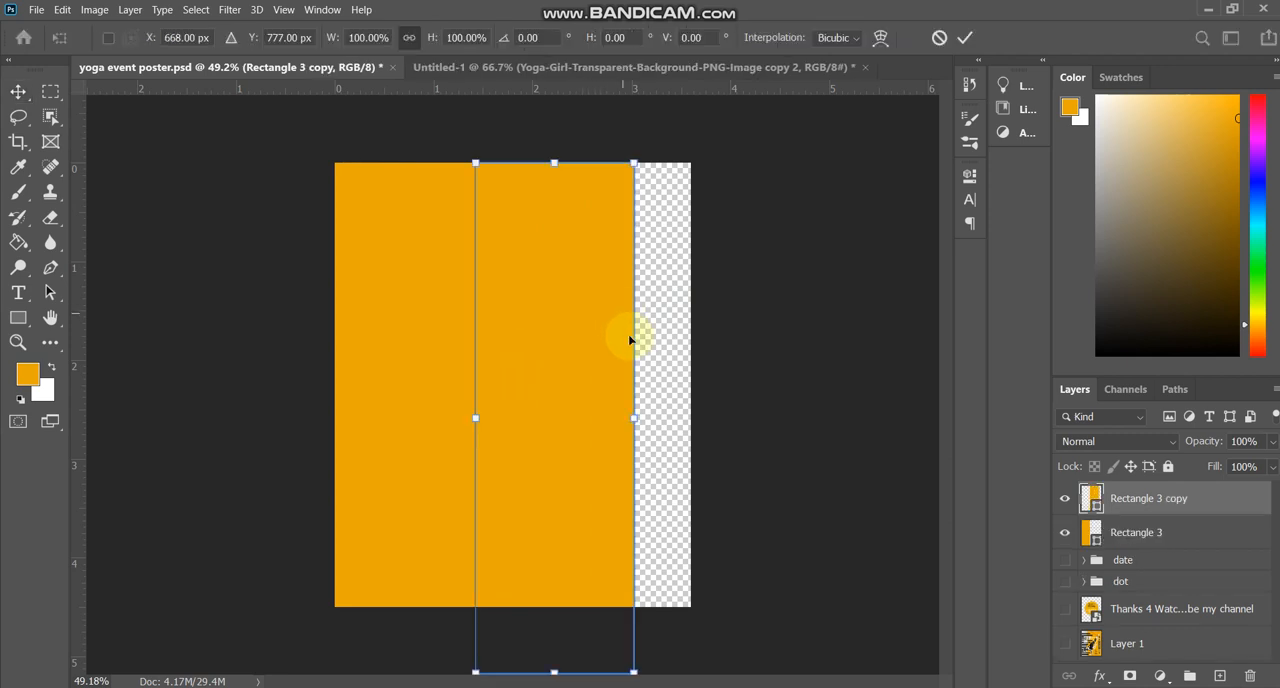
{"action": "left_click_drag", "start_coordinate": [636, 421], "coordinate": [690, 417]}
{"action": "key", "text": "Return"}
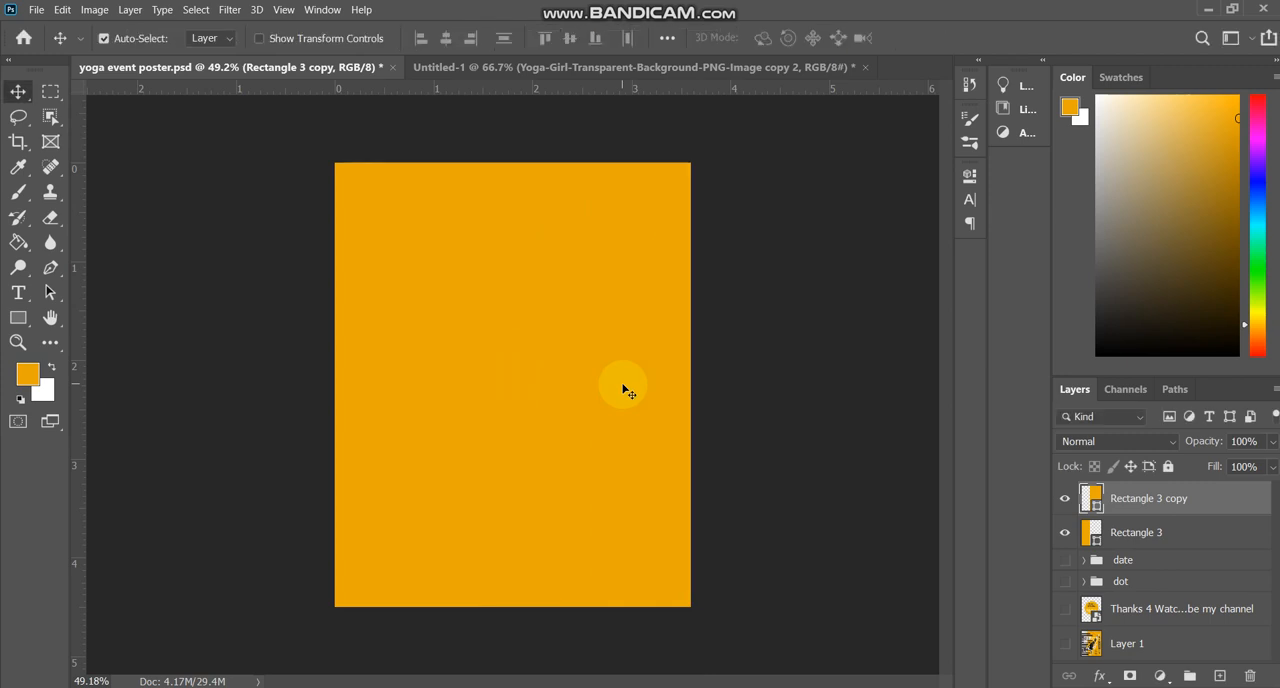
Check which canvas area each rectangle covers by toggling the visibility of both rectangle layers.
{"action": "left_click", "coordinate": [1063, 536]}
{"action": "left_click", "coordinate": [1063, 536]}
{"action": "left_click", "coordinate": [1063, 500]}
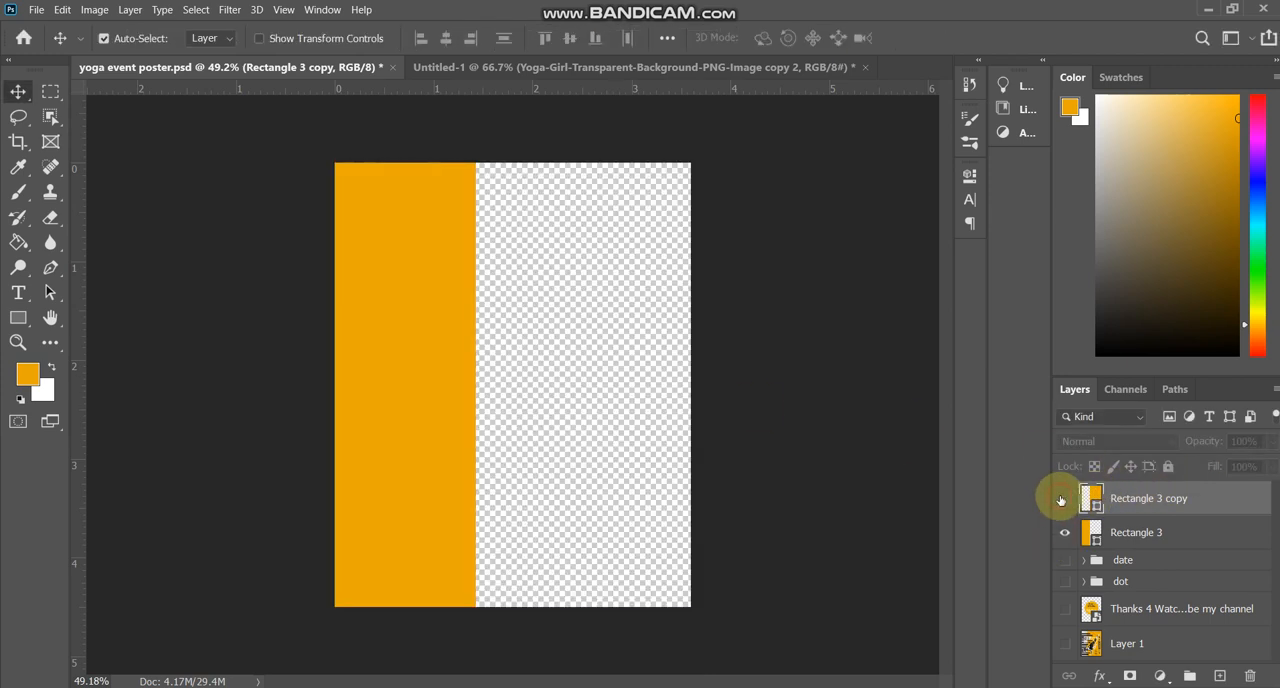
{"action": "left_click", "coordinate": [1063, 500]}
{"action": "left_click", "coordinate": [1064, 536]}
{"action": "left_click", "coordinate": [1064, 536]}
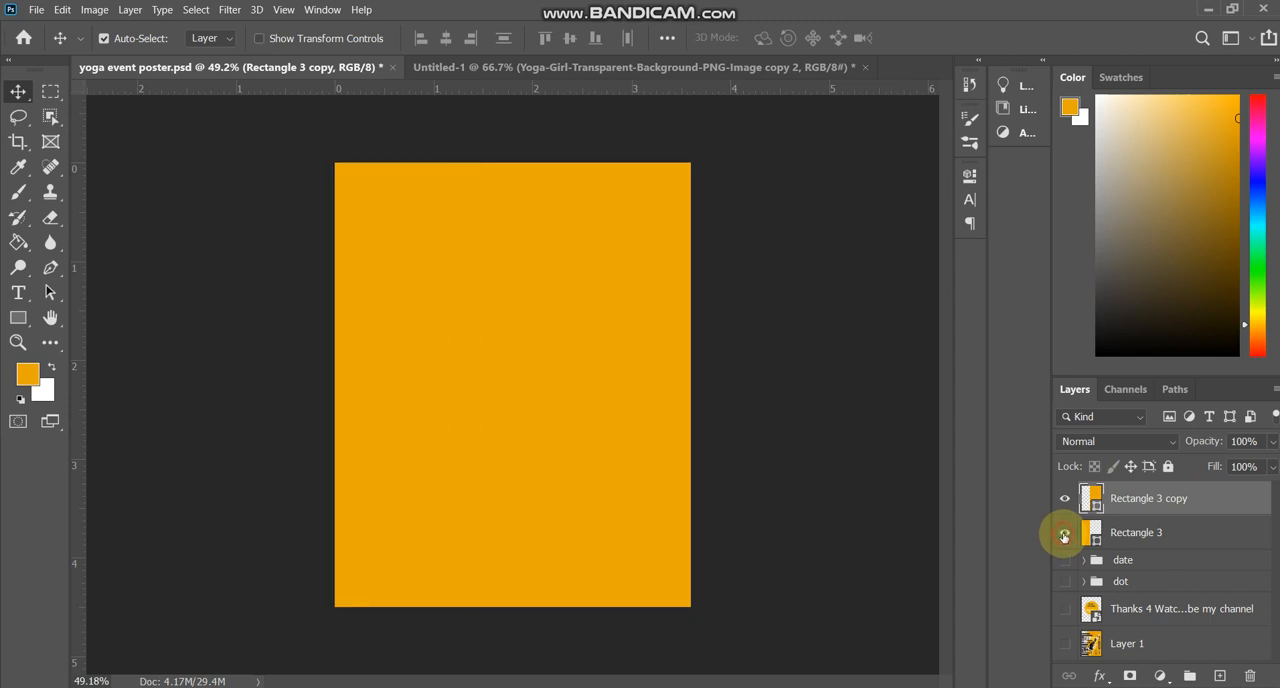
Change the fill of the original left rectangle, Rectangle 3, to white and check both rectangle layers by toggling their visibility.
{"action": "double_click", "coordinate": [1085, 536]}
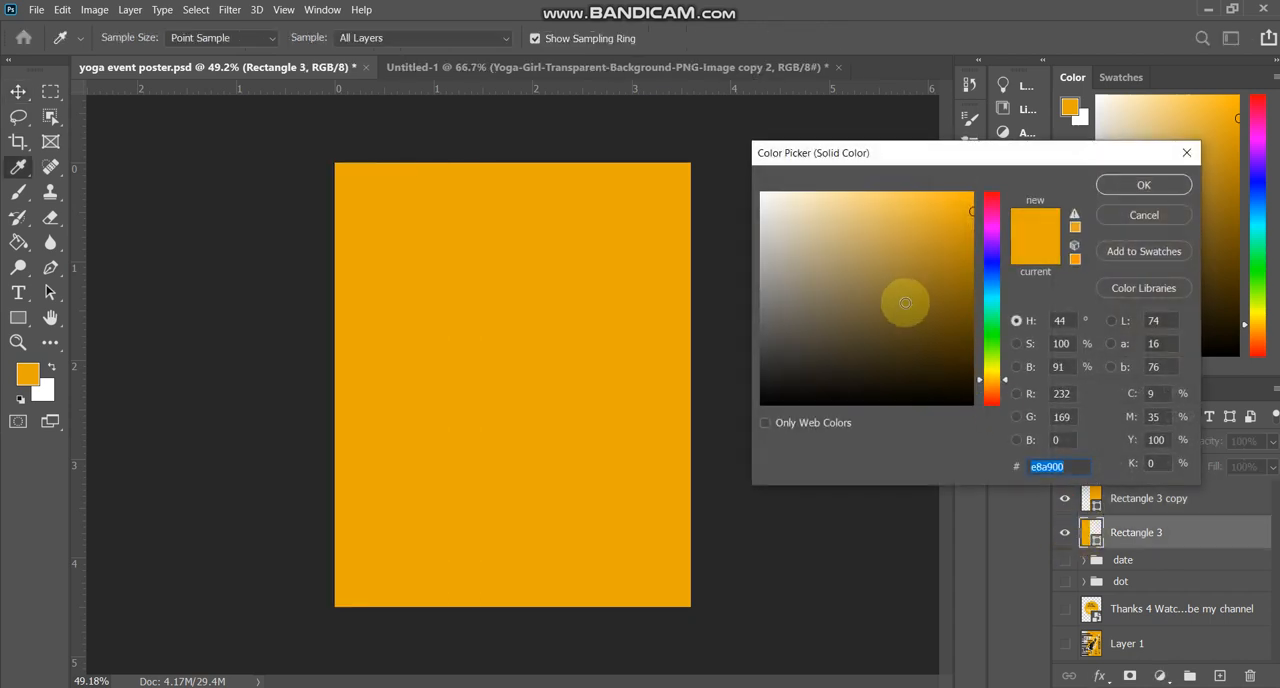
{"action": "left_click_drag", "start_coordinate": [906, 300], "coordinate": [486, 137]}
{"action": "key", "text": "Return"}
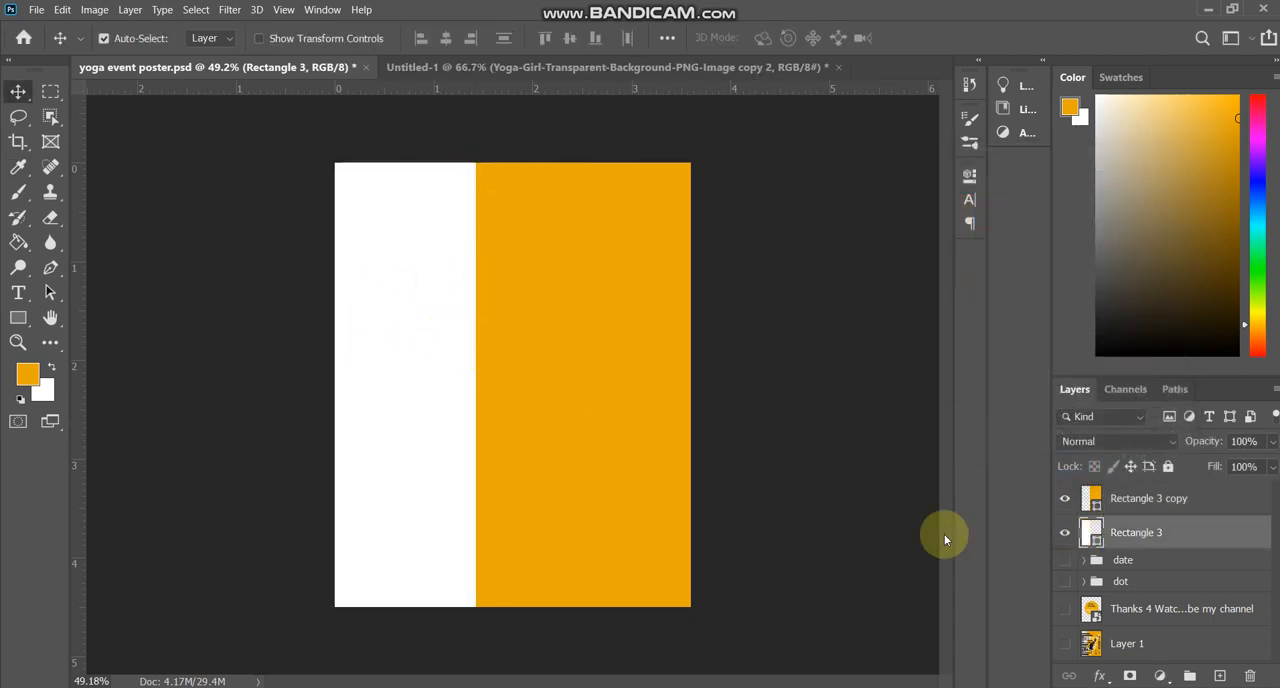
{"action": "left_click", "coordinate": [1065, 534]}
{"action": "left_click", "coordinate": [1065, 534]}
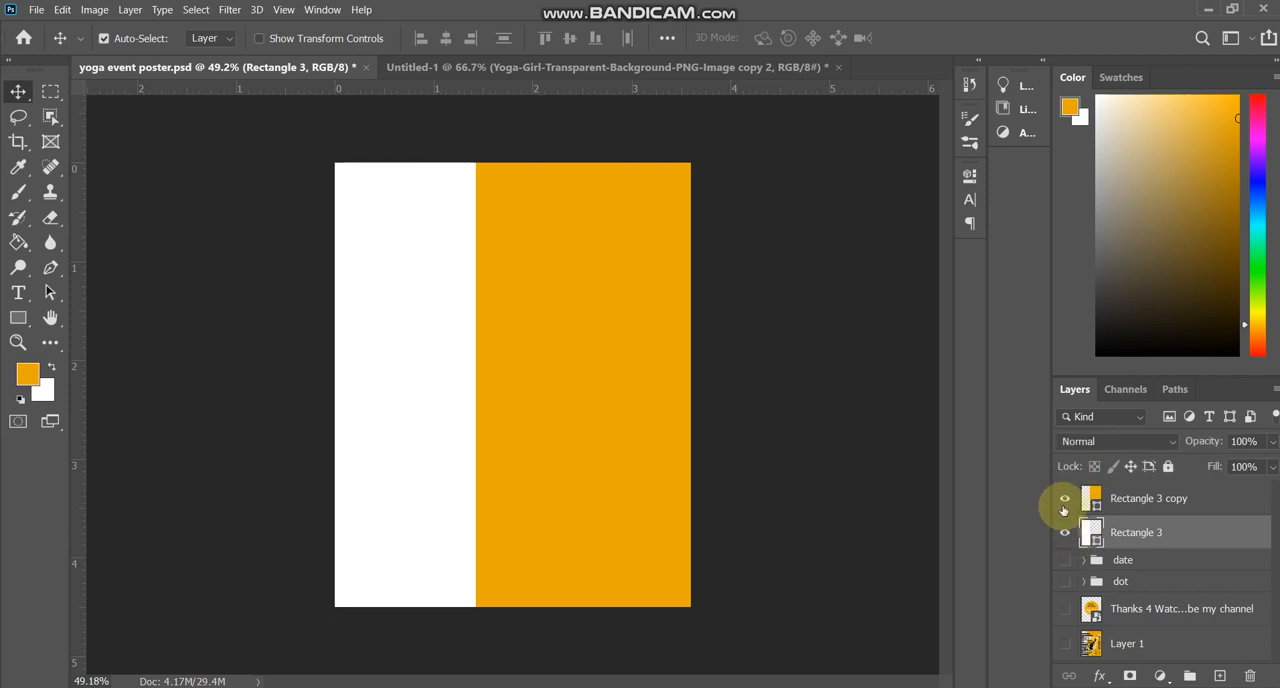
{"action": "left_click", "coordinate": [1064, 499]}
{"action": "left_click", "coordinate": [1064, 499]}
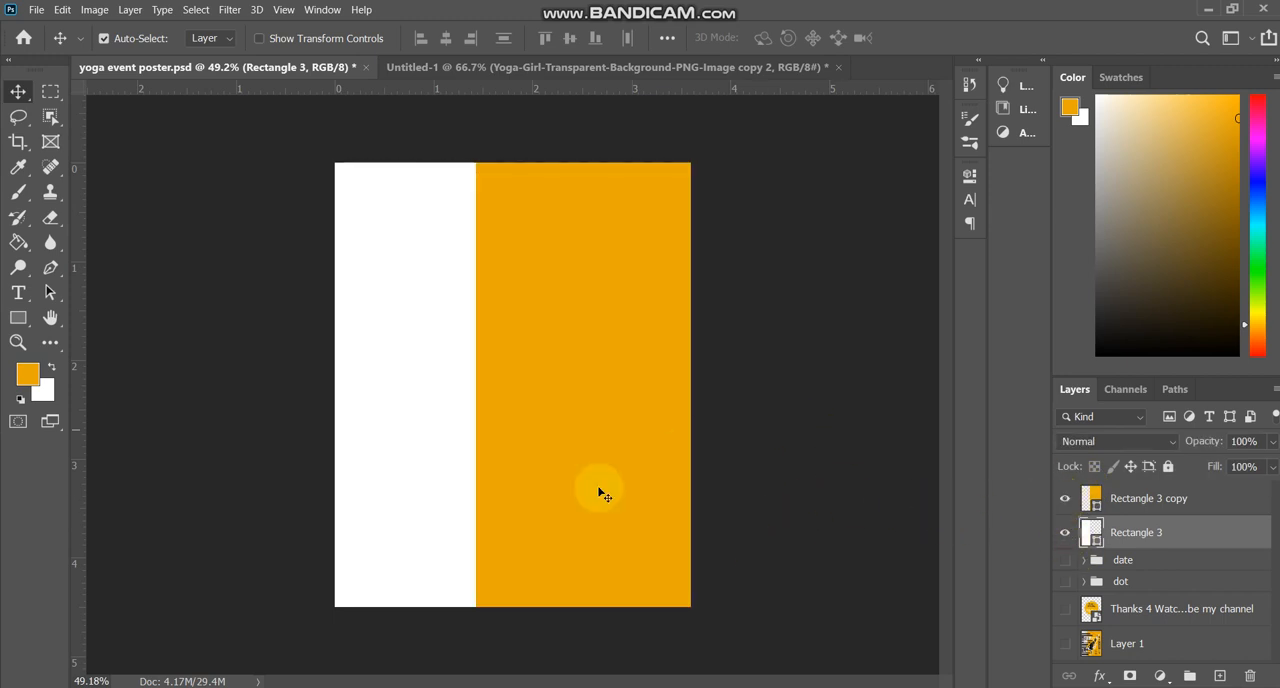
Place the textures_gluedpaper_main01 image from the desktop into the poster and stretch it horizontally to 28.80% to span the canvas width.
{"action": "key", "text": "super+d"}
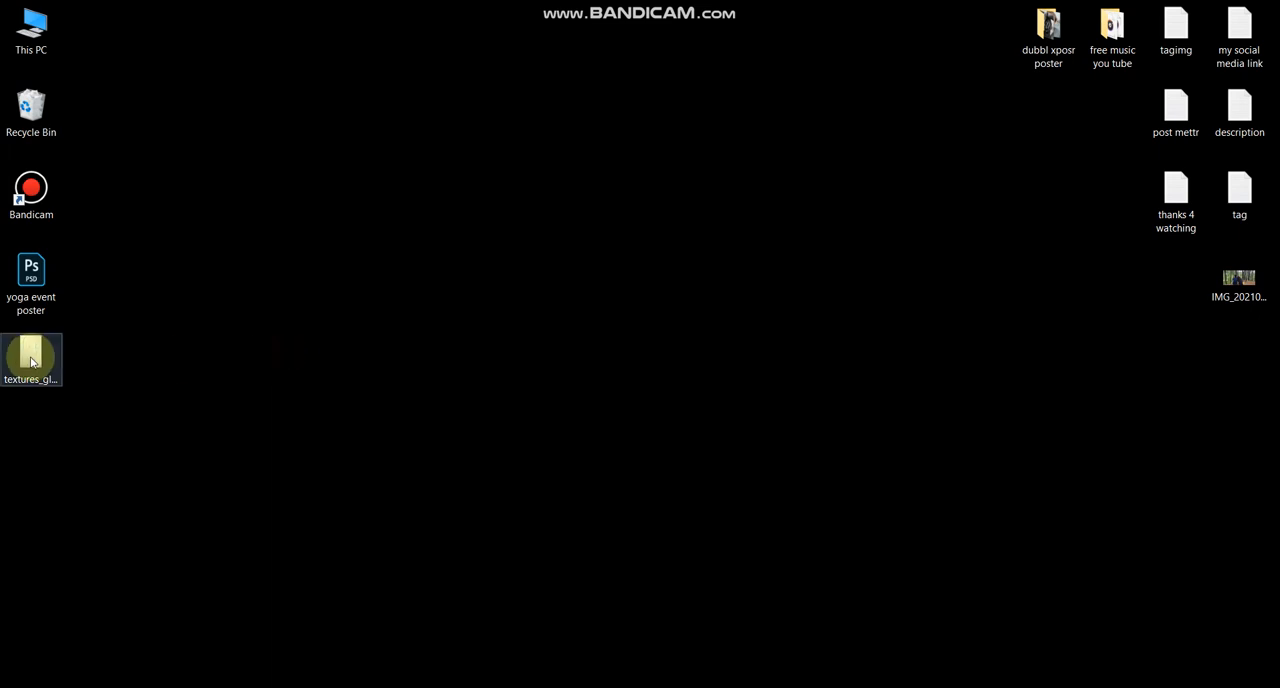
{"action": "left_click_drag", "start_coordinate": [31, 357], "coordinate": [555, 363]}
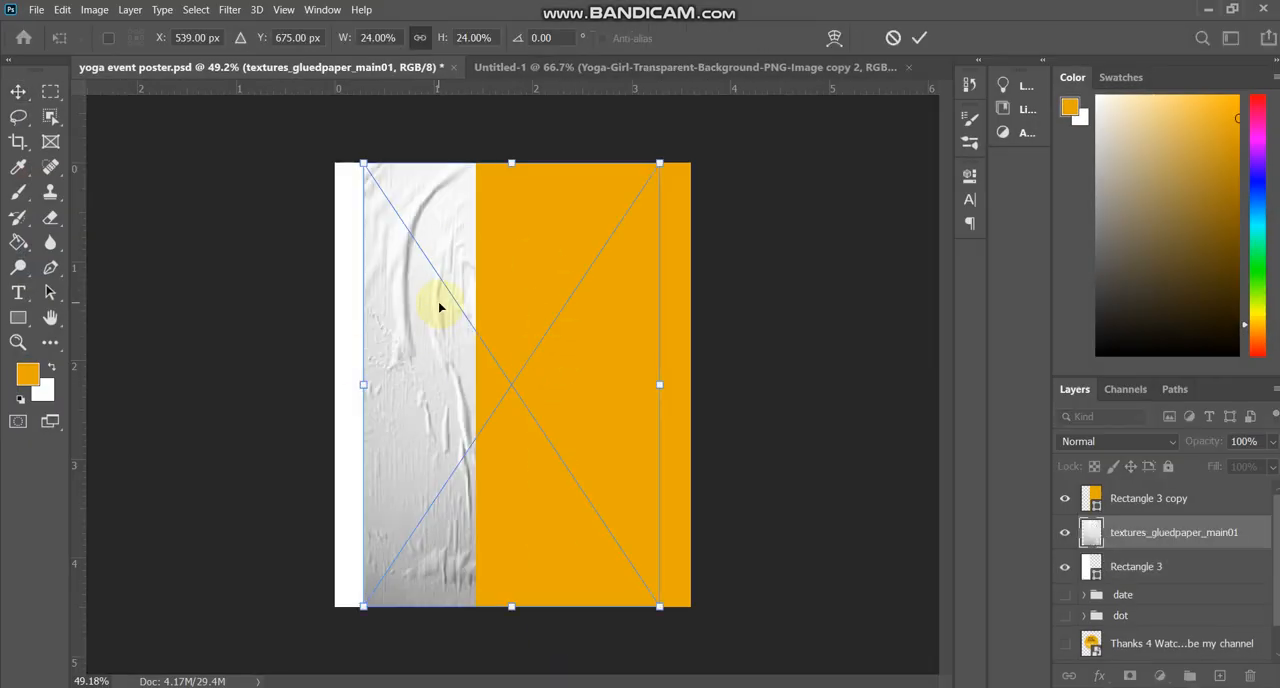
{"action": "left_click_drag", "start_coordinate": [440, 308], "coordinate": [412, 300]}
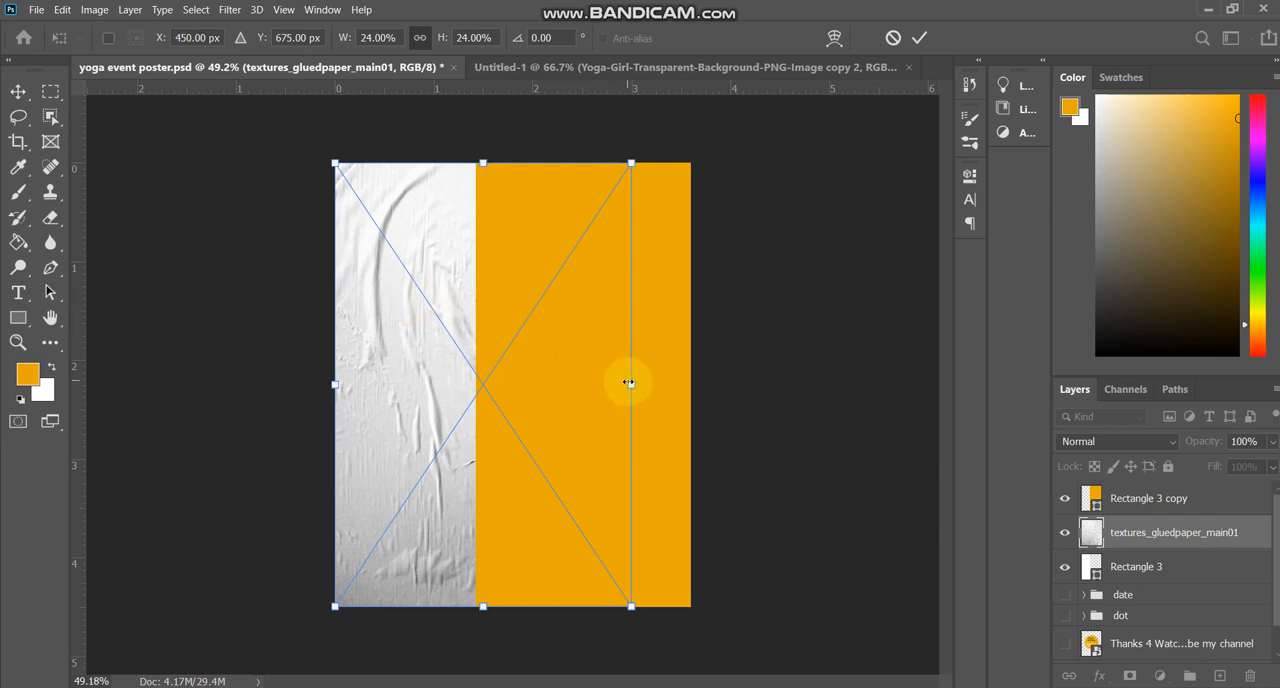
{"action": "left_click_drag", "start_coordinate": [628, 383], "coordinate": [691, 386]}
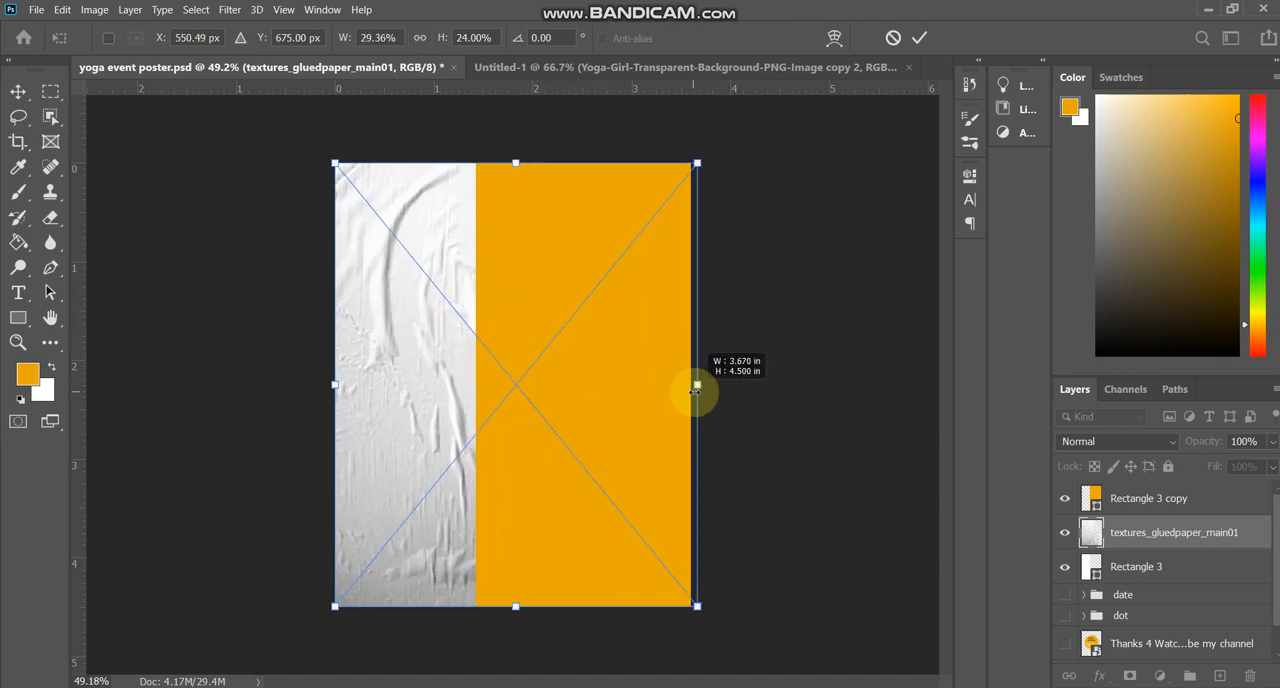
Check the glued-paper texture with the orange rectangle hidden, and stack the texture layer above Rectangle 3 copy.
{"action": "left_click", "coordinate": [1066, 498]}
{"action": "left_click", "coordinate": [1065, 498]}
{"action": "left_click", "coordinate": [1065, 532]}
{"action": "left_click", "coordinate": [1066, 534]}
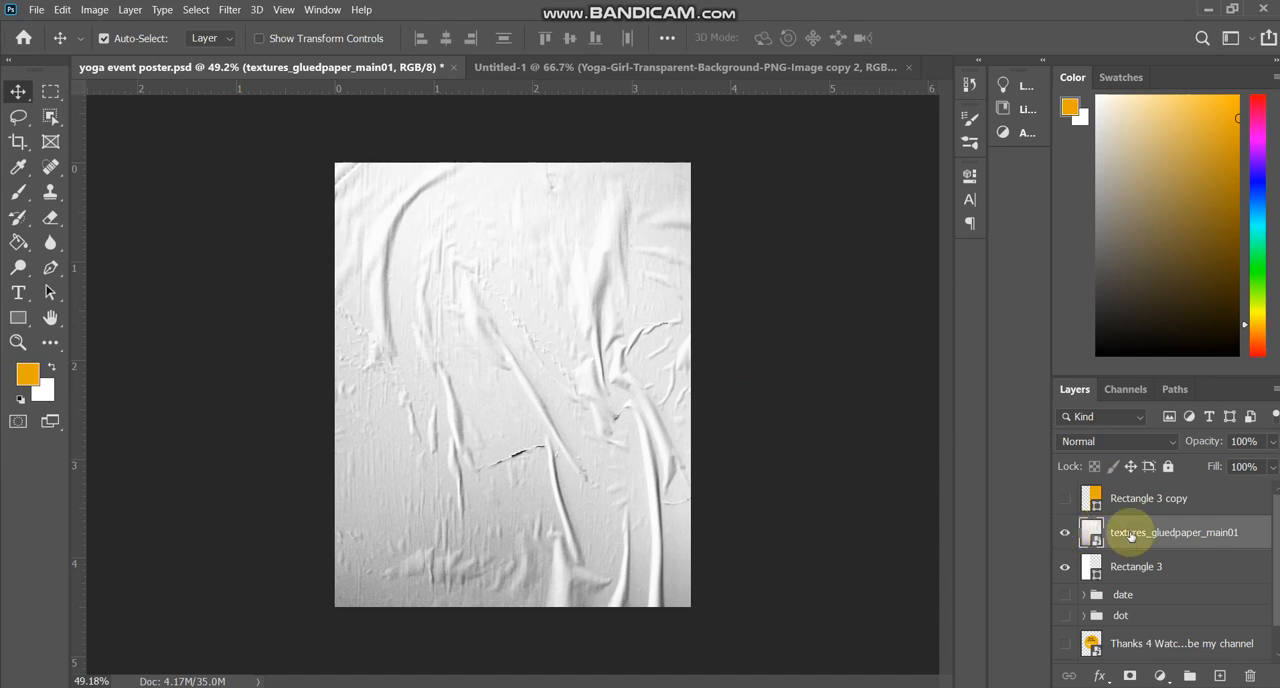
{"action": "left_click", "coordinate": [1065, 498]}
{"action": "left_click_drag", "start_coordinate": [1166, 544], "coordinate": [1162, 489]}
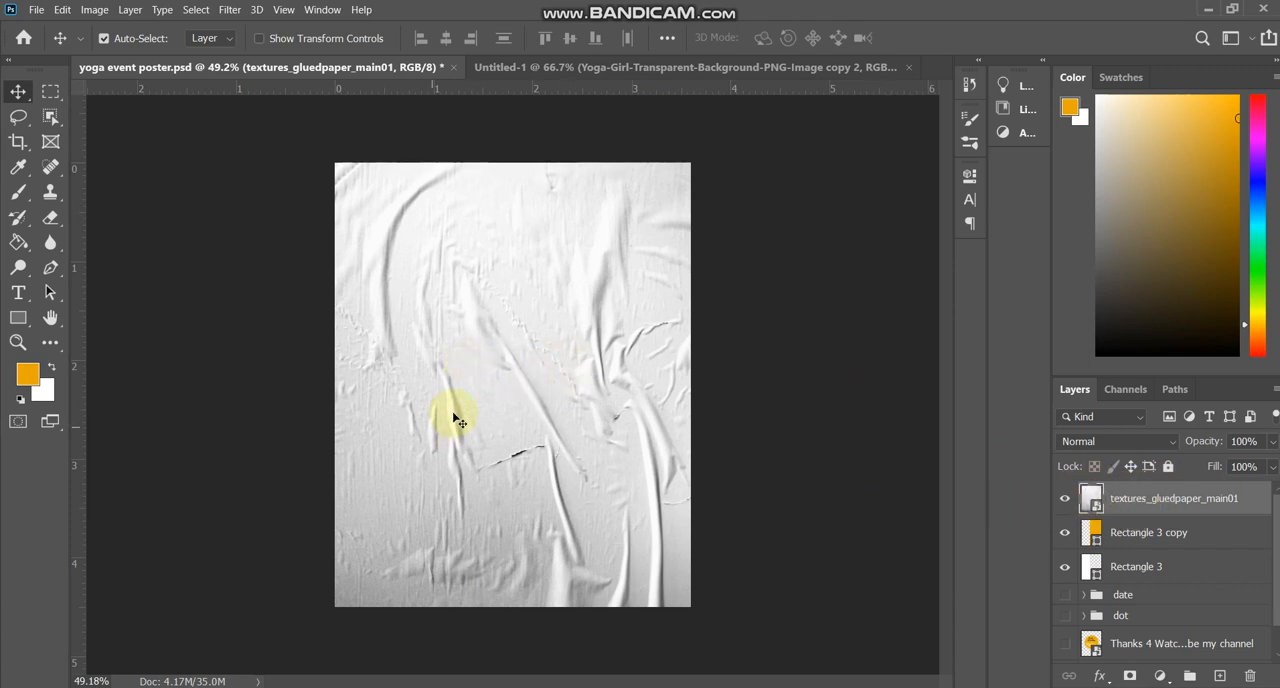
Shift the glued-paper texture right to start at the orange rectangle's left edge and set its blend mode to Multiply.
{"action": "left_click_drag", "start_coordinate": [548, 398], "coordinate": [632, 397]}
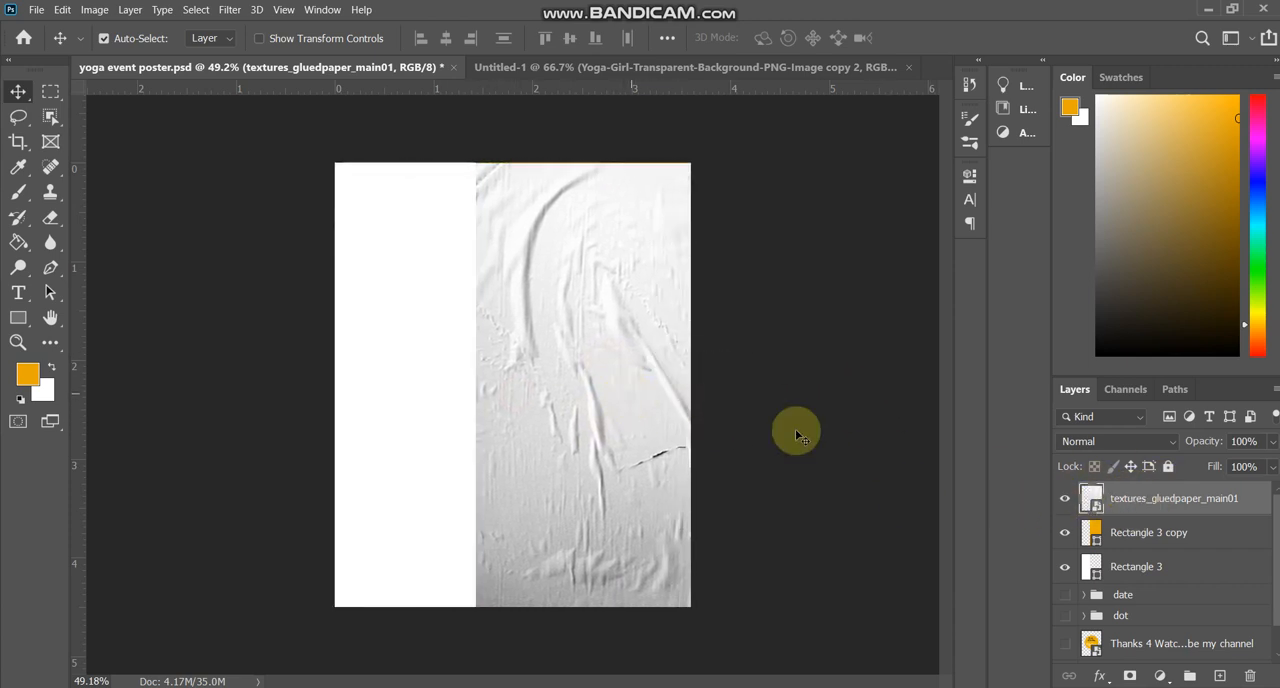
{"action": "left_click", "coordinate": [1114, 441]}
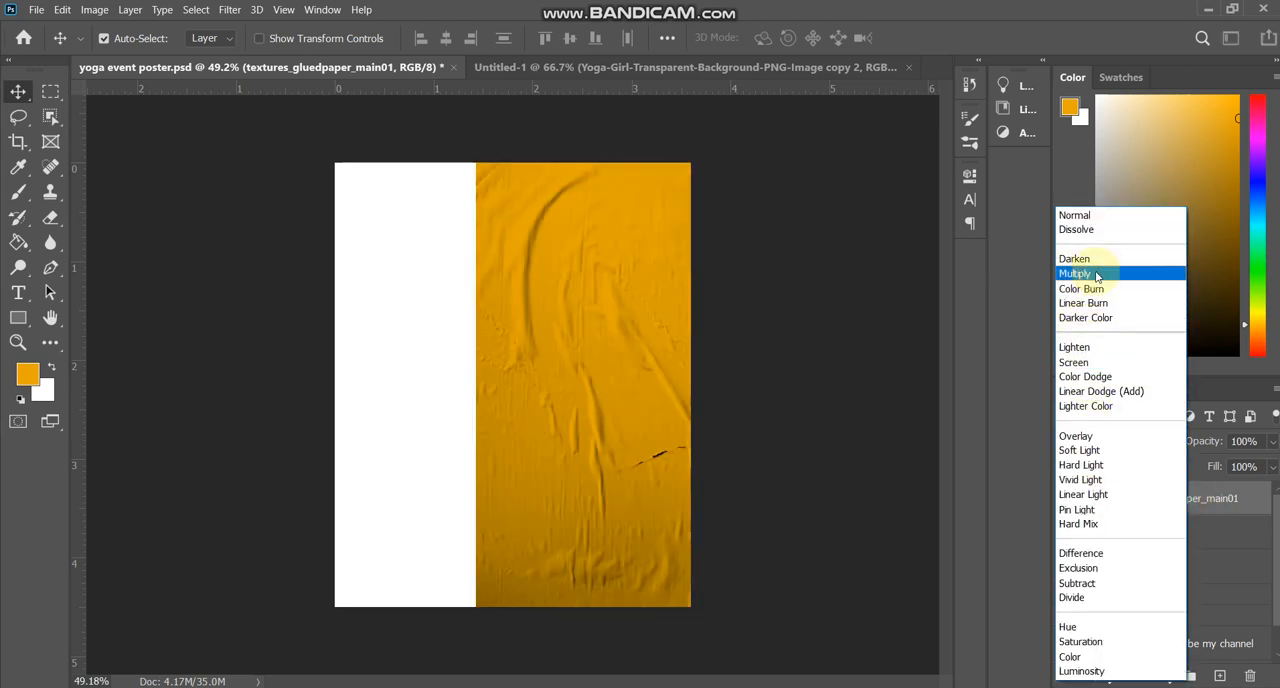
{"action": "left_click", "coordinate": [1100, 274]}
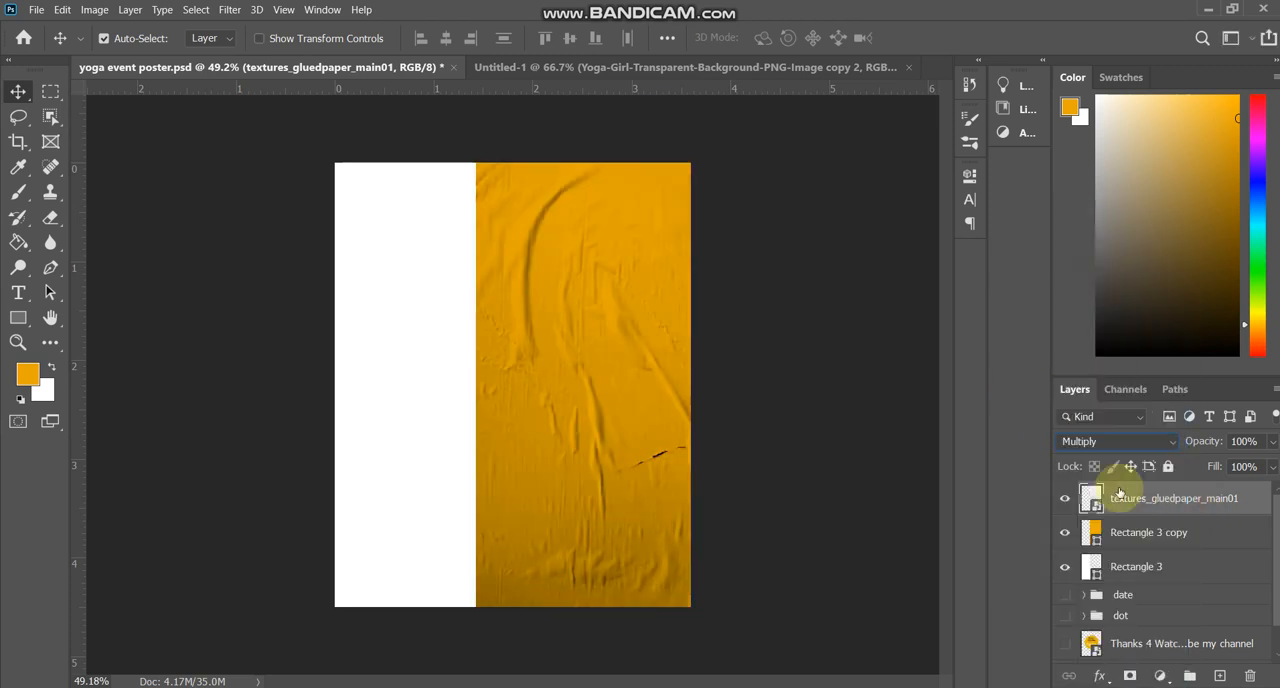
Change the fill of Rectangle 3 copy to a brighter orange and lower the layer's opacity to 81%.
{"action": "double_click", "coordinate": [1095, 532]}
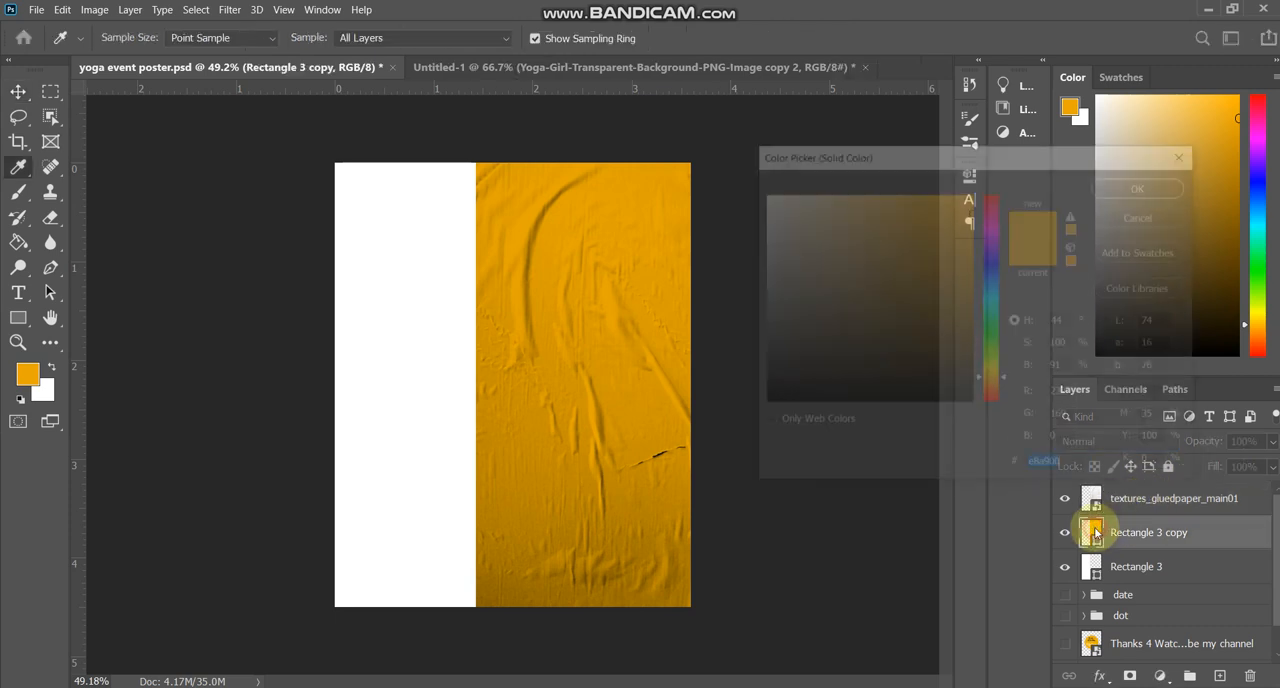
{"action": "left_click", "coordinate": [894, 215]}
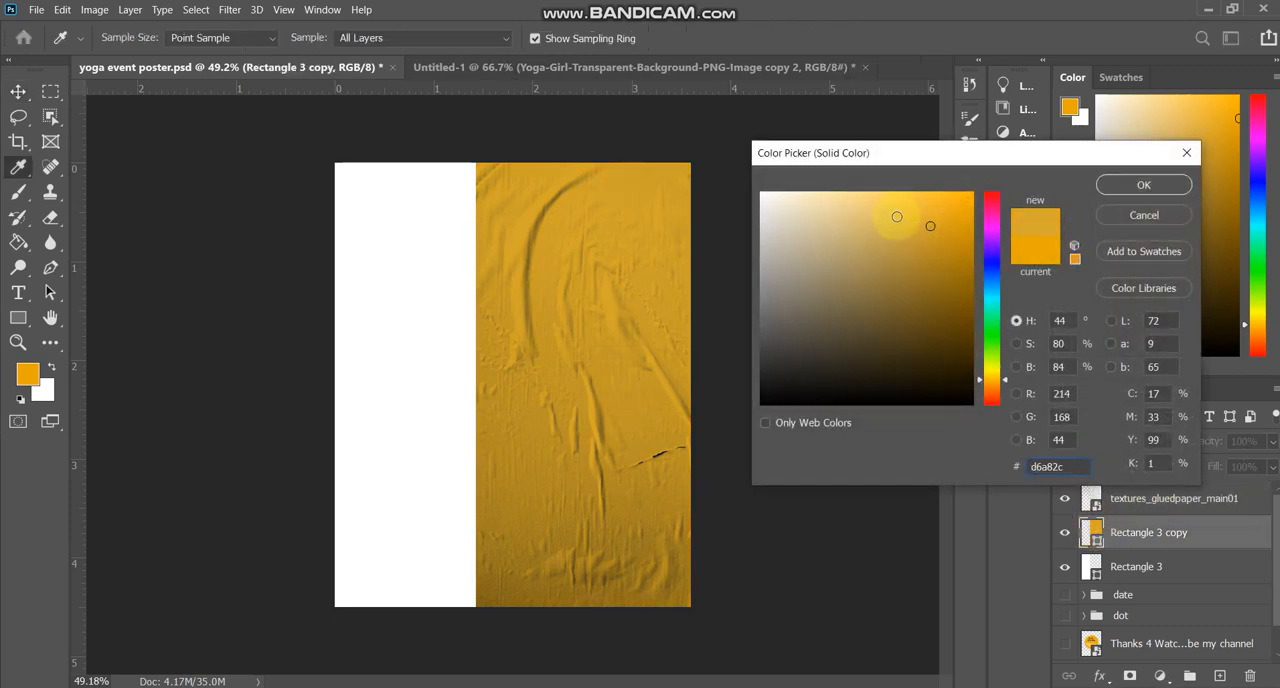
{"action": "left_click_drag", "start_coordinate": [961, 261], "coordinate": [955, 207]}
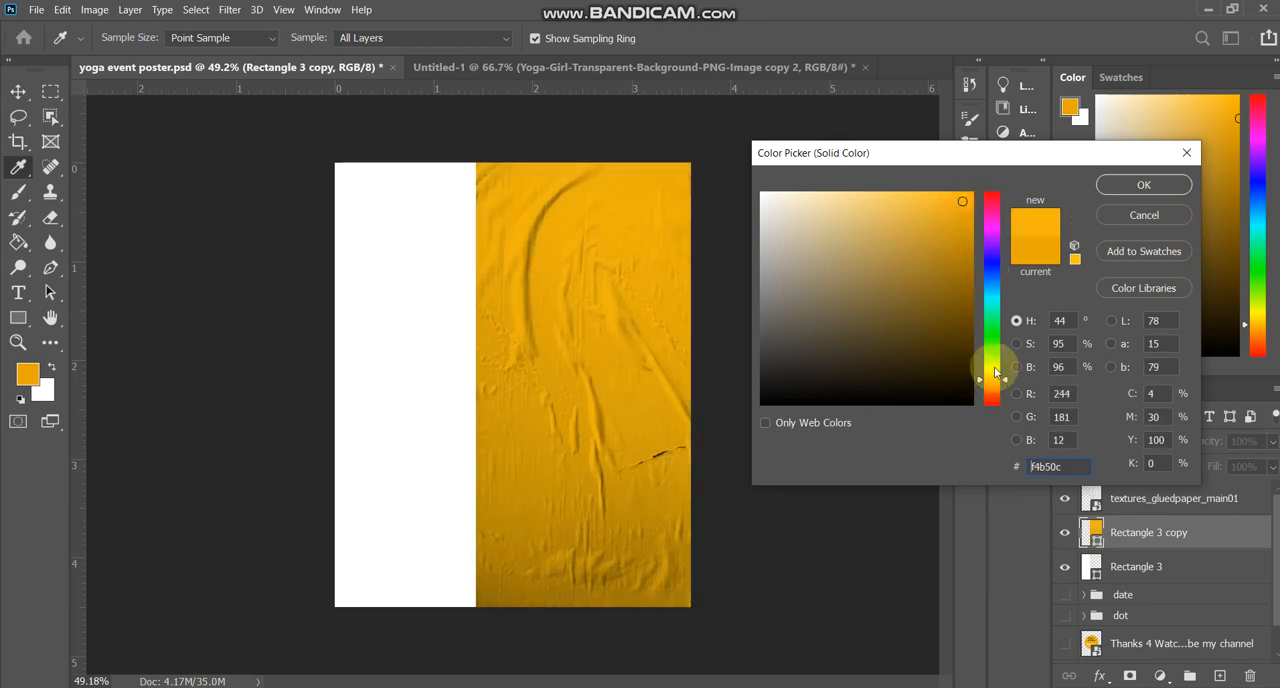
{"action": "left_click", "coordinate": [1118, 187]}
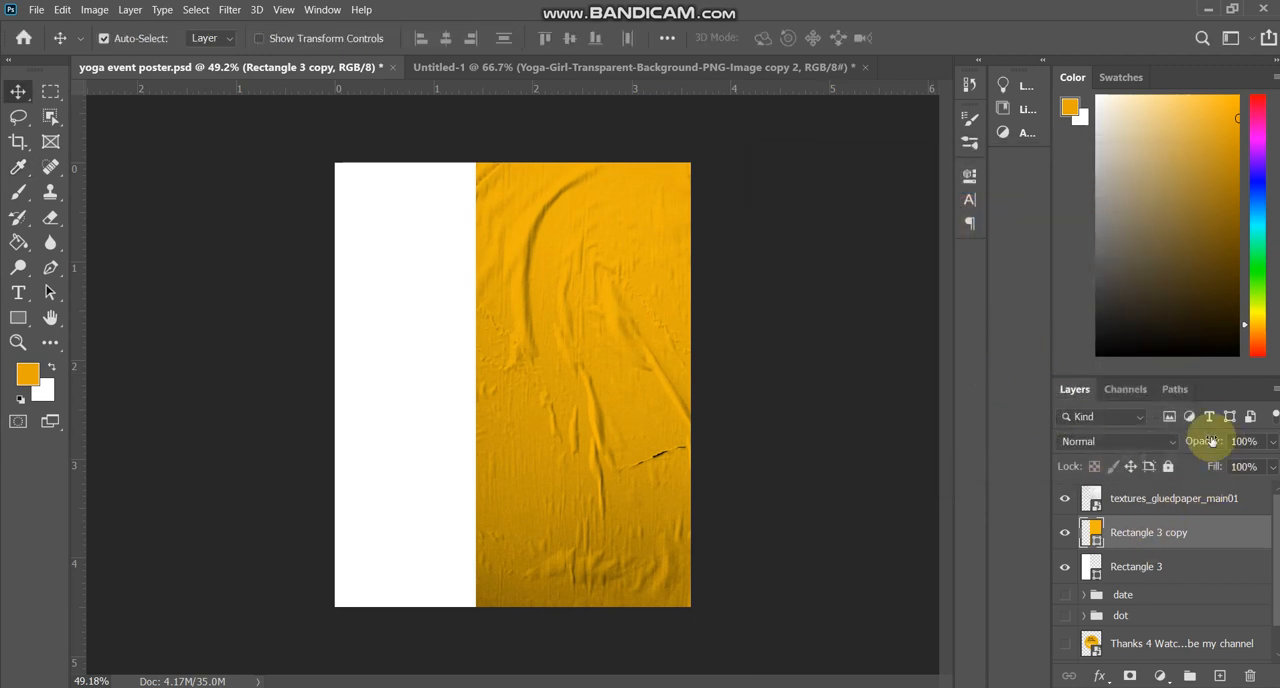
{"action": "left_click_drag", "start_coordinate": [1183, 441], "coordinate": [1189, 444]}
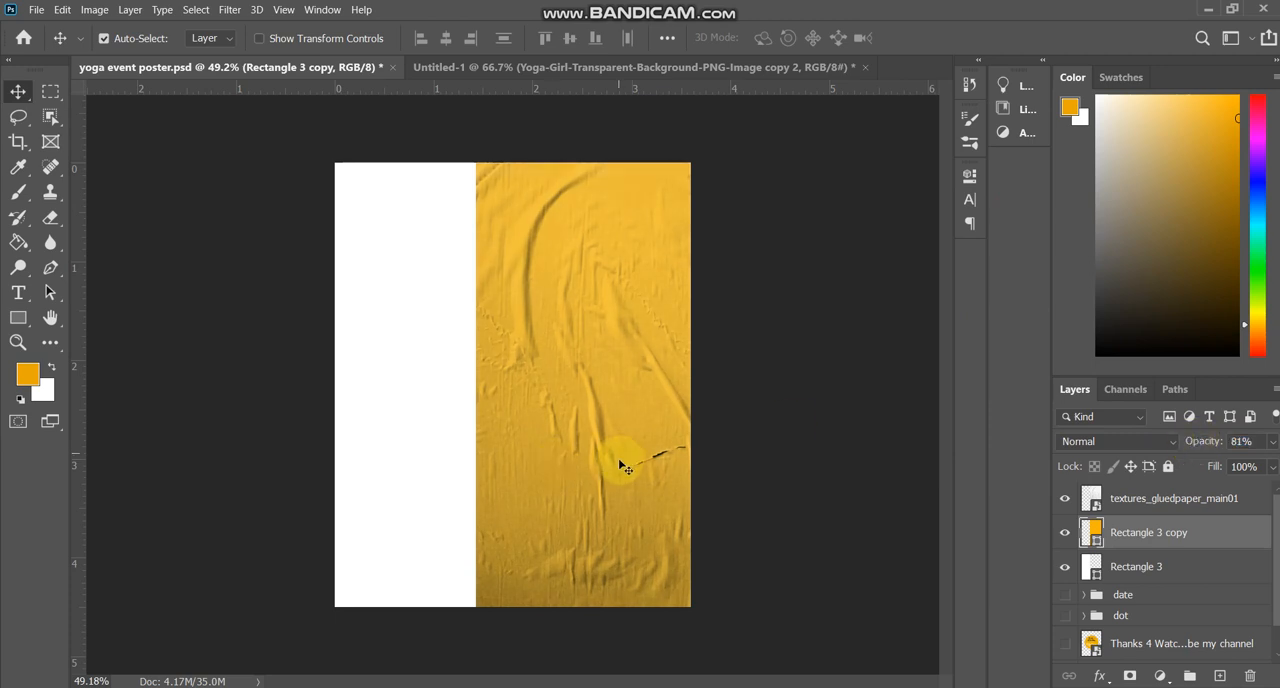
Move the glued-paper texture and Rectangle 3 copy together to the left, to about X 853 px.
{"action": "left_click_drag", "start_coordinate": [620, 465], "coordinate": [594, 460]}
{"action": "key", "text": "ctrl+z"}
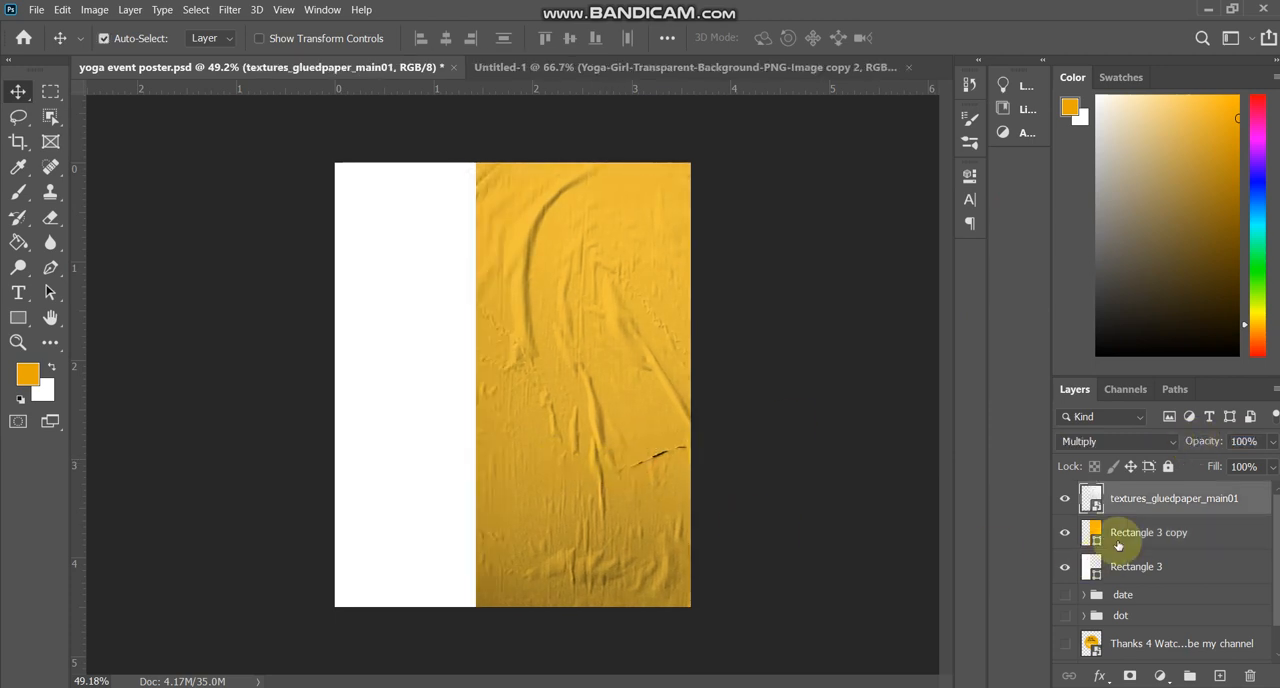
{"action": "left_click", "coordinate": [1192, 532], "text": "shift"}
{"action": "key", "text": "ctrl+t"}
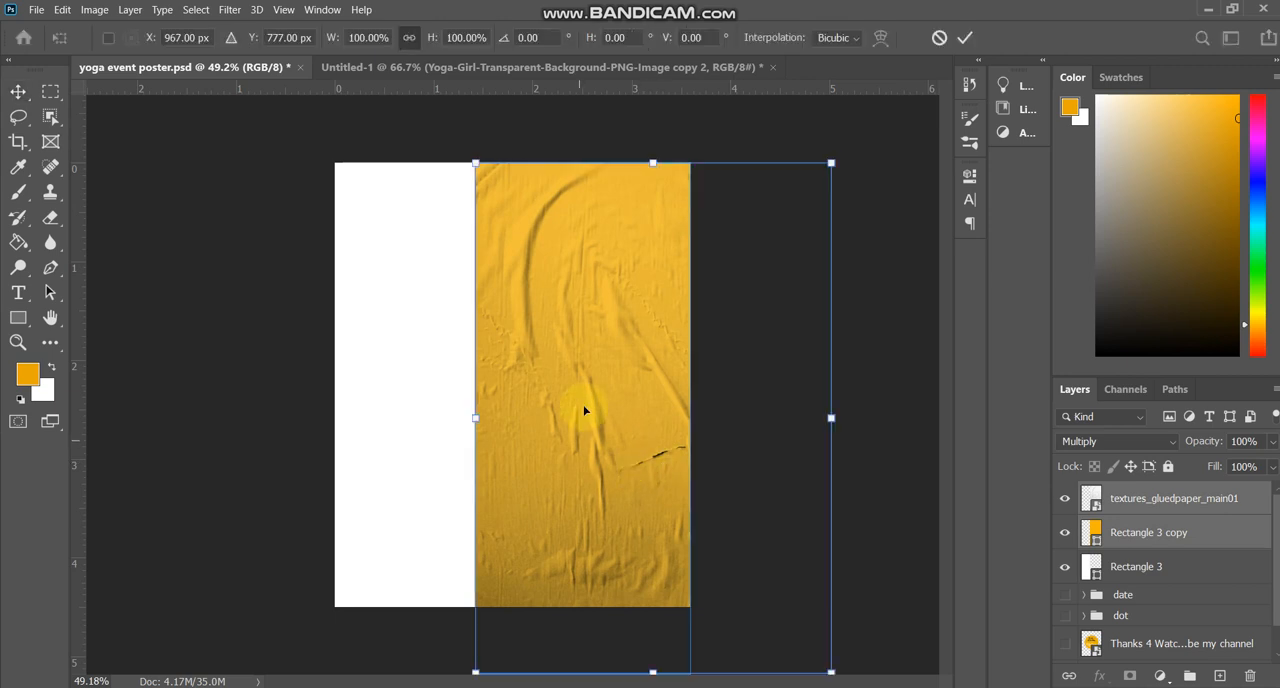
{"action": "left_click_drag", "start_coordinate": [586, 409], "coordinate": [574, 380]}
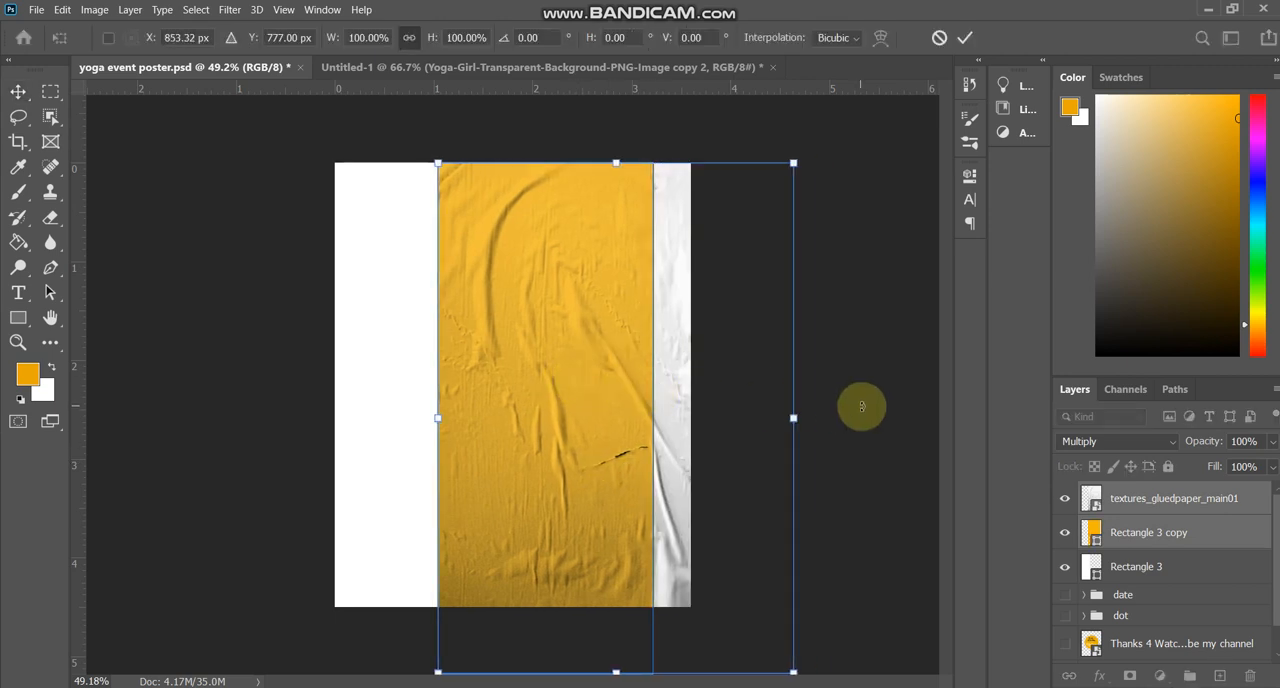
{"action": "key", "text": "Return"}
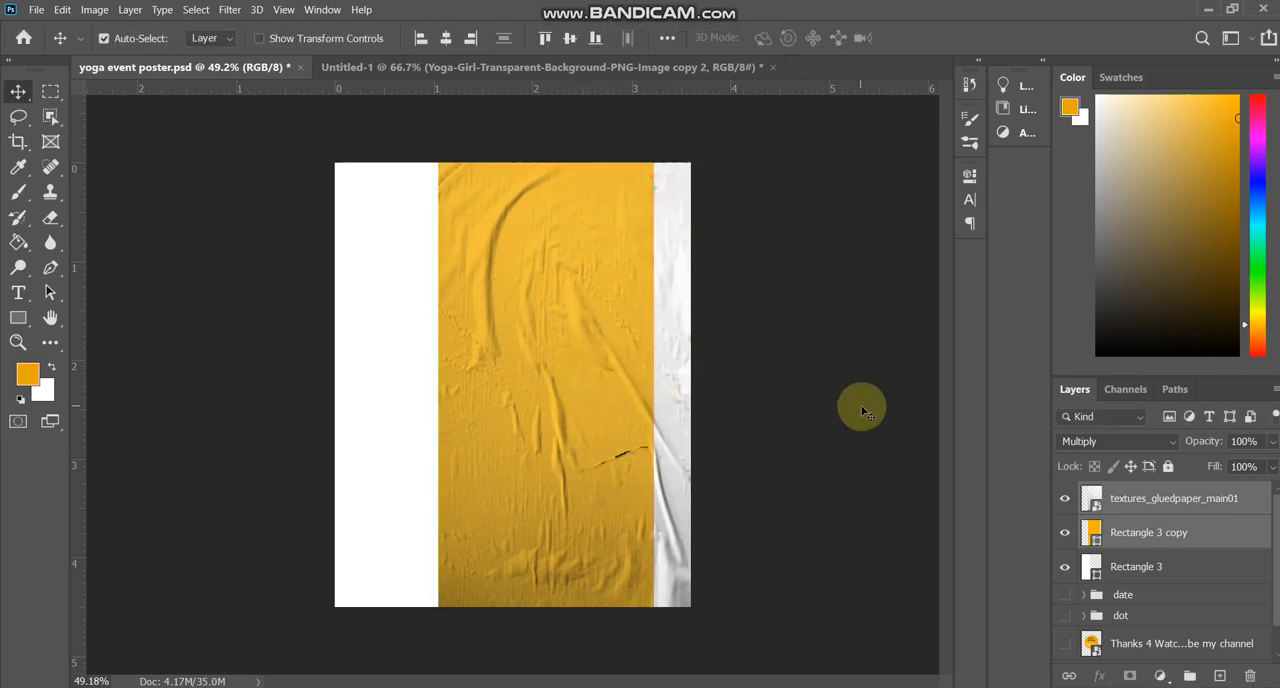
Stretch the glued-paper texture rightward to a width of about 31.45%, keeping its left edge in place.
{"action": "left_click", "coordinate": [1160, 502]}
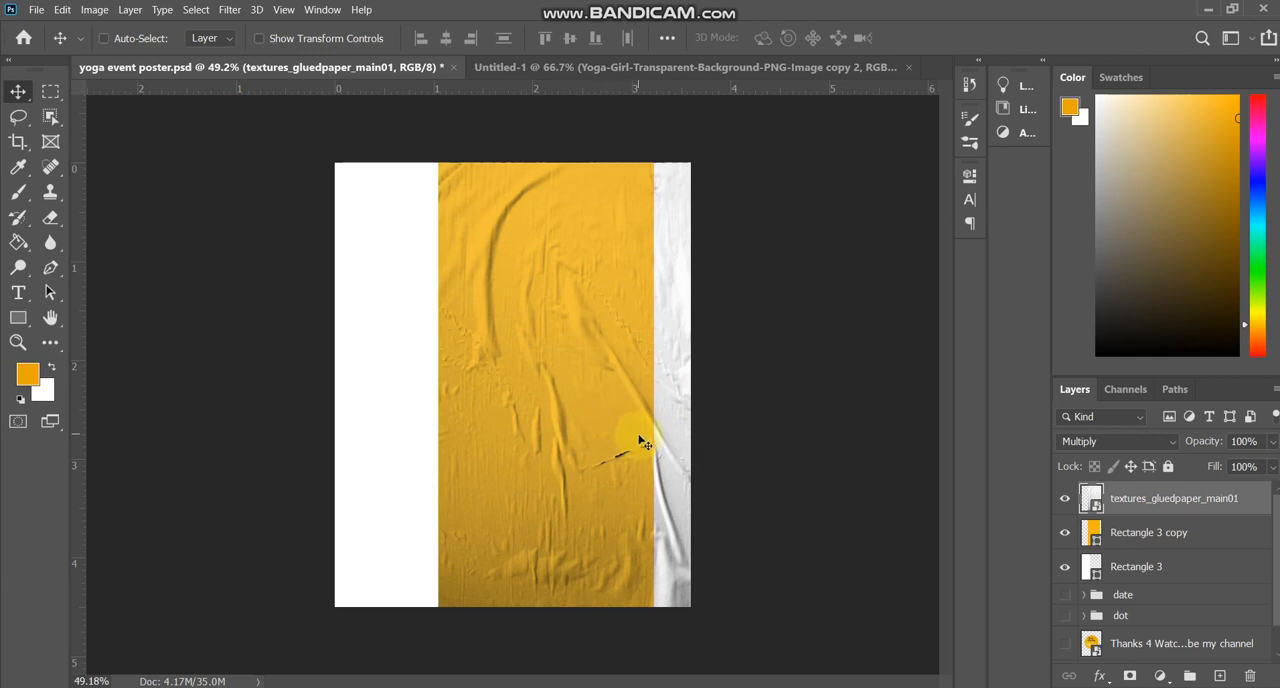
{"action": "key", "text": "ctrl+t"}
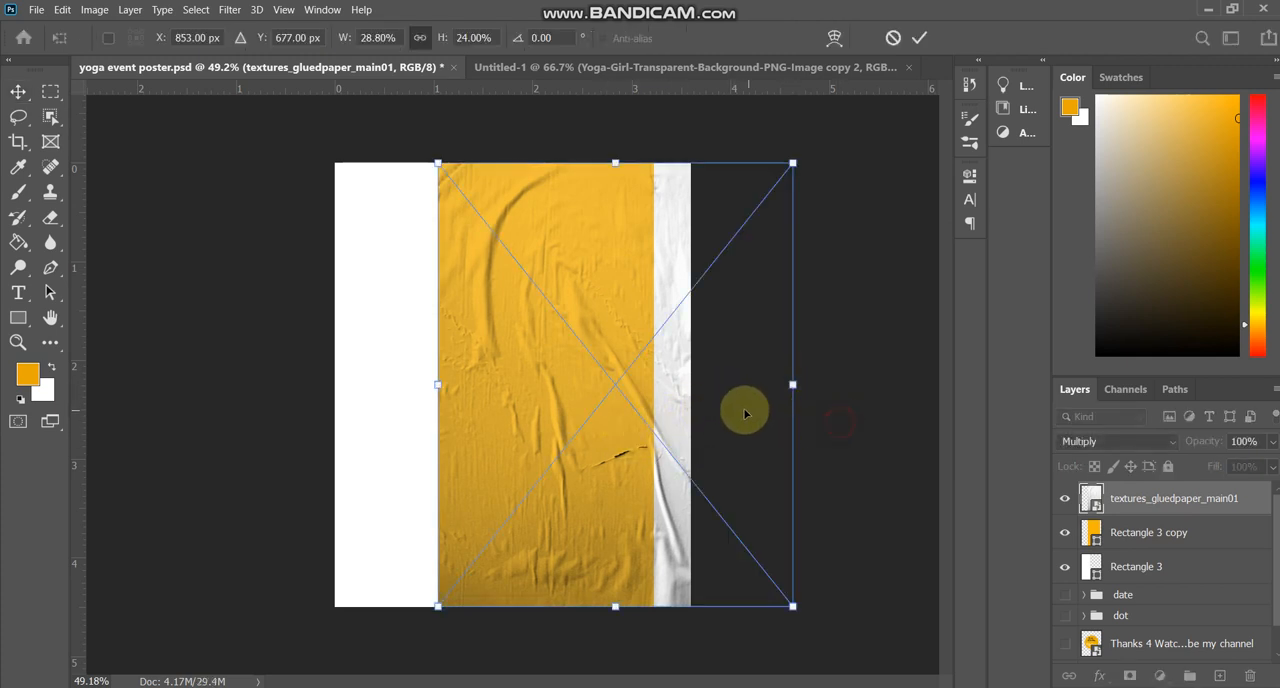
{"action": "key", "text": "Return"}
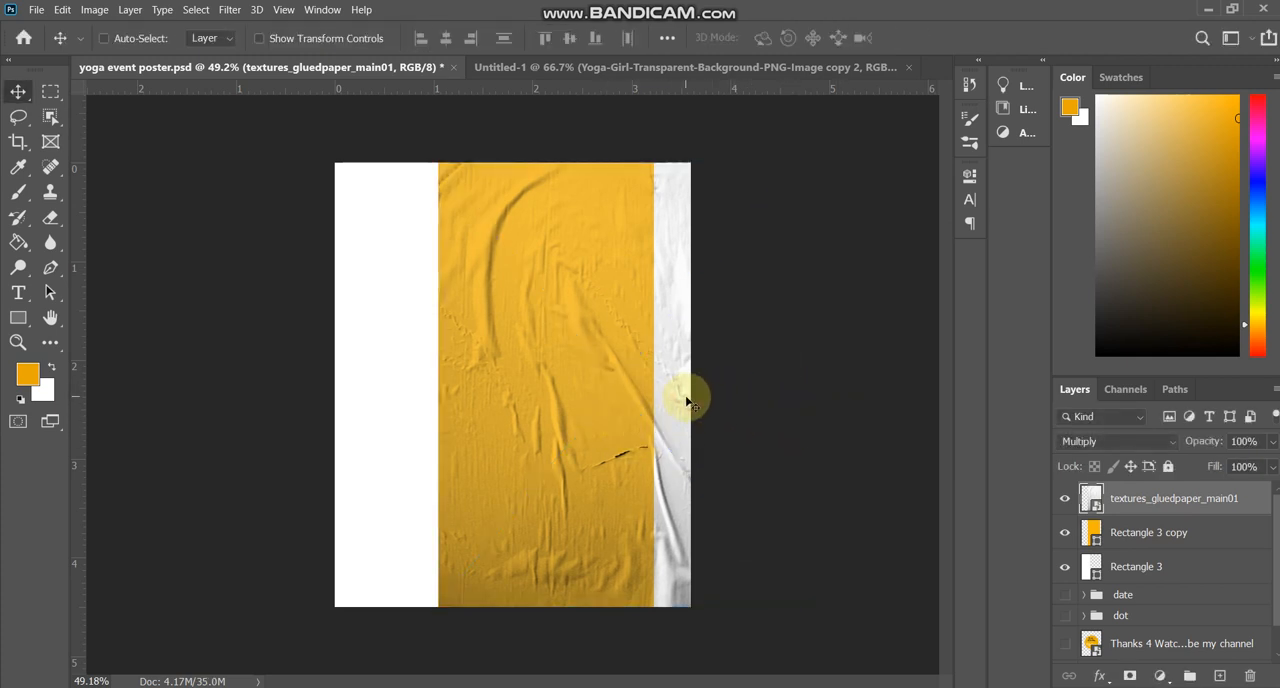
{"action": "key", "text": "ctrl+t"}
{"action": "left_click_drag", "start_coordinate": [791, 385], "coordinate": [822, 386]}
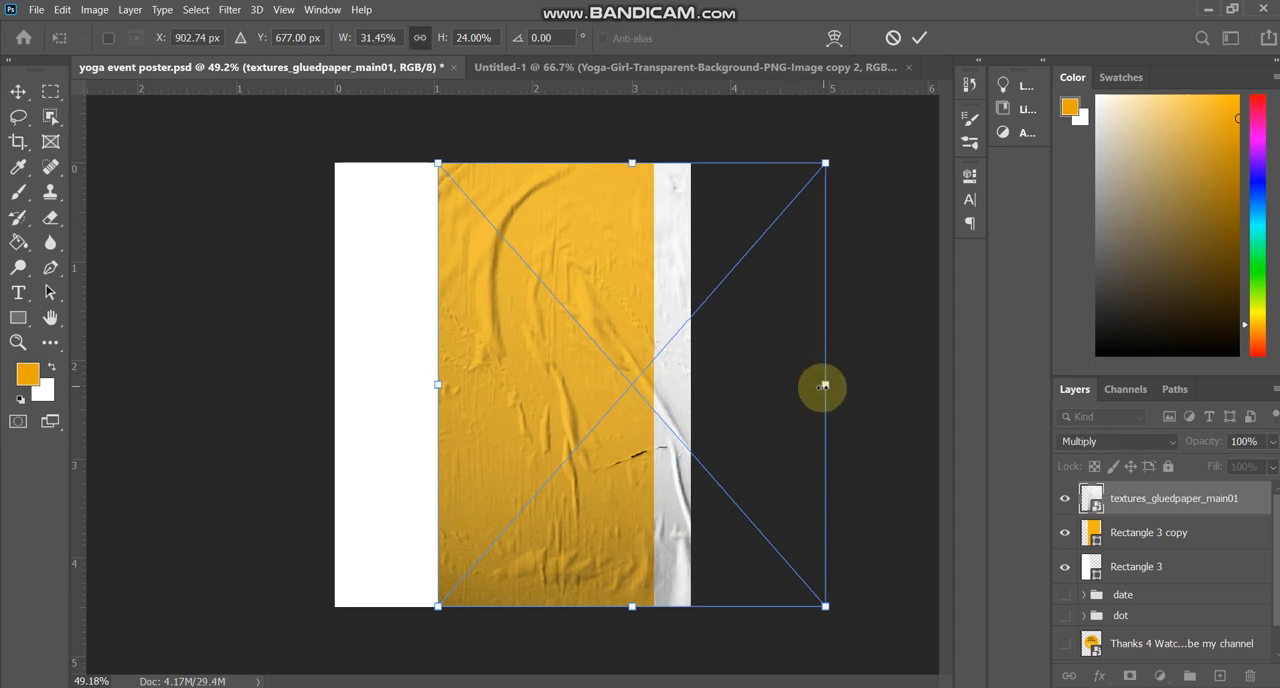
{"action": "key", "text": "Return"}
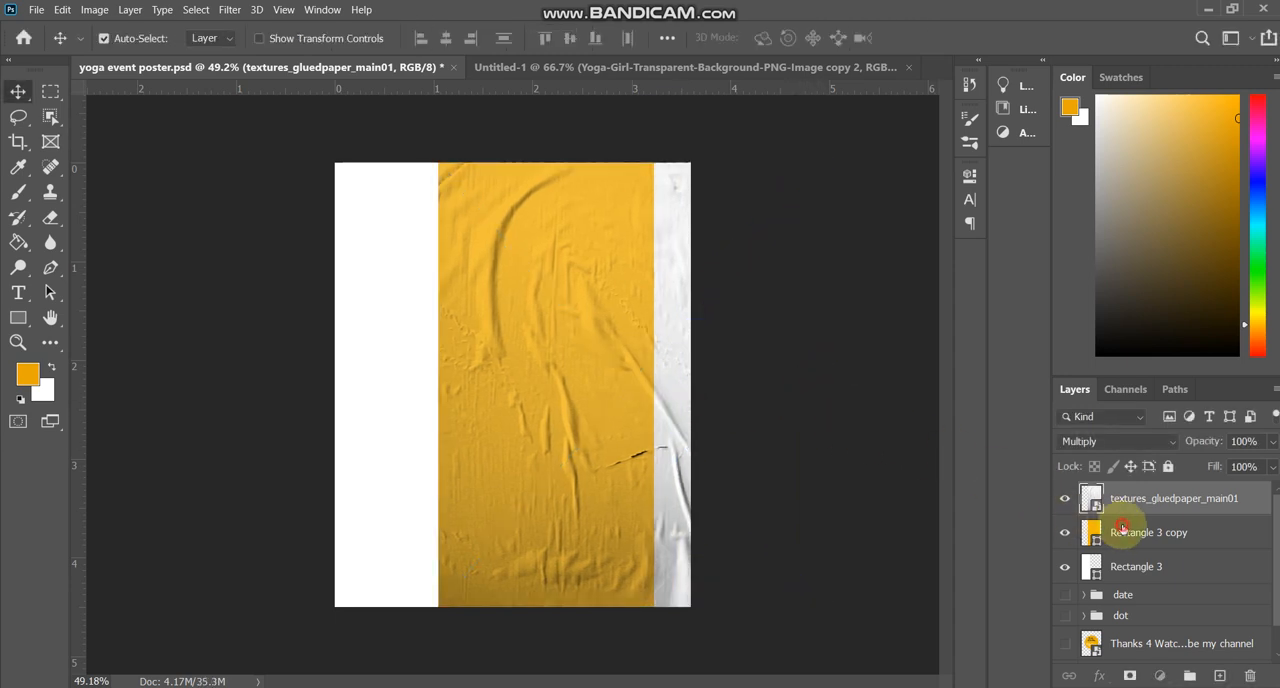
Widen Rectangle 3 copy rightward to the canvas edge, about 2.556 in wide, keeping its left edge in place.
{"action": "left_click", "coordinate": [1122, 530]}
{"action": "key", "text": "ctrl+t"}
{"action": "left_click_drag", "start_coordinate": [654, 418], "coordinate": [690, 418]}
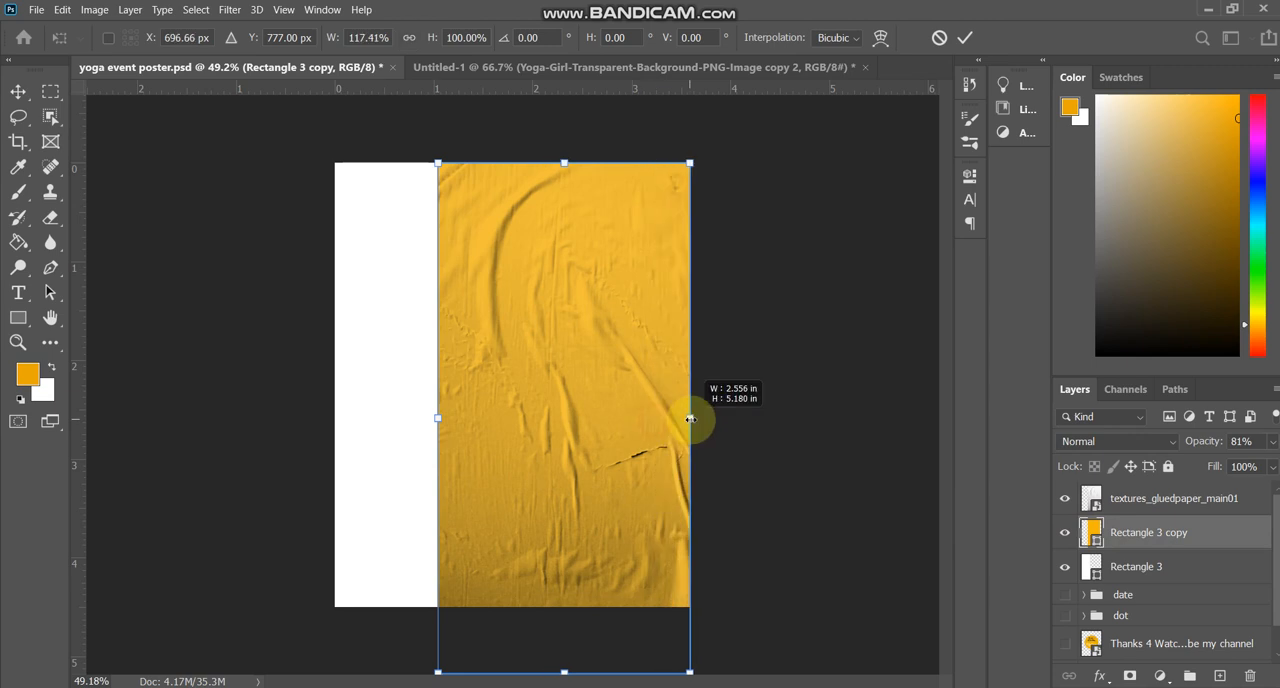
{"action": "key", "text": "Return"}
{"action": "key", "text": "ctrl+plus"}
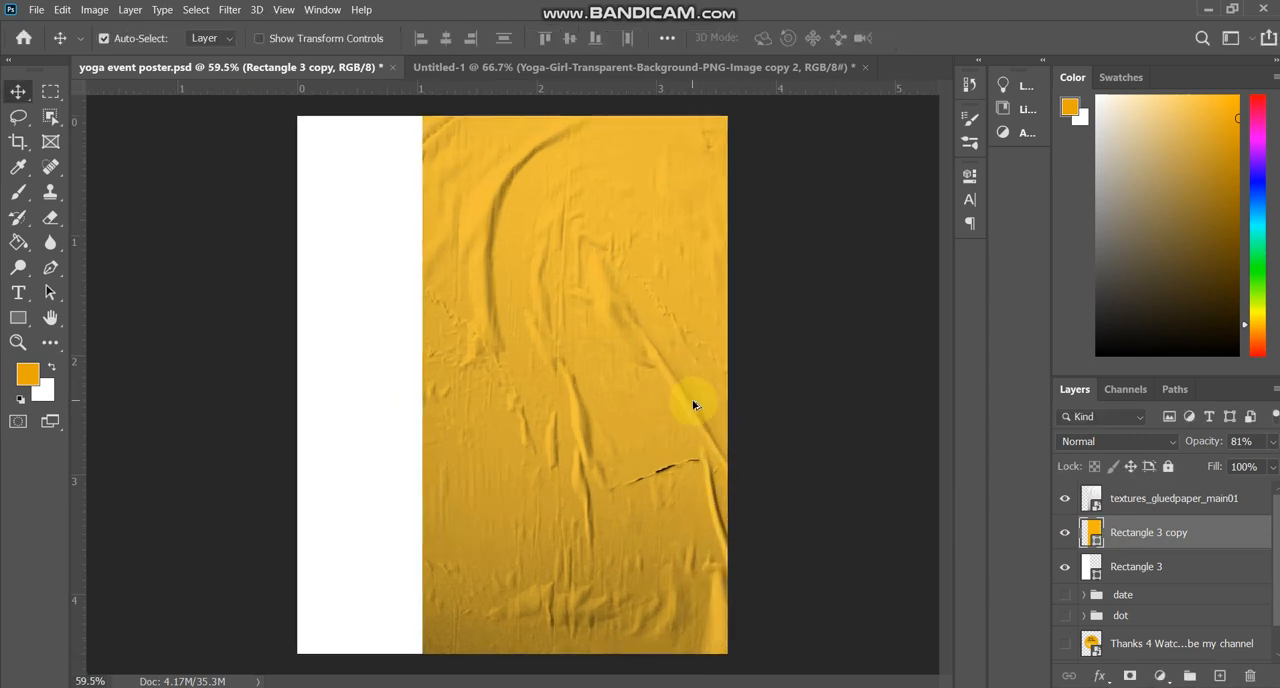
{"action": "key", "text": "ctrl+minus"}
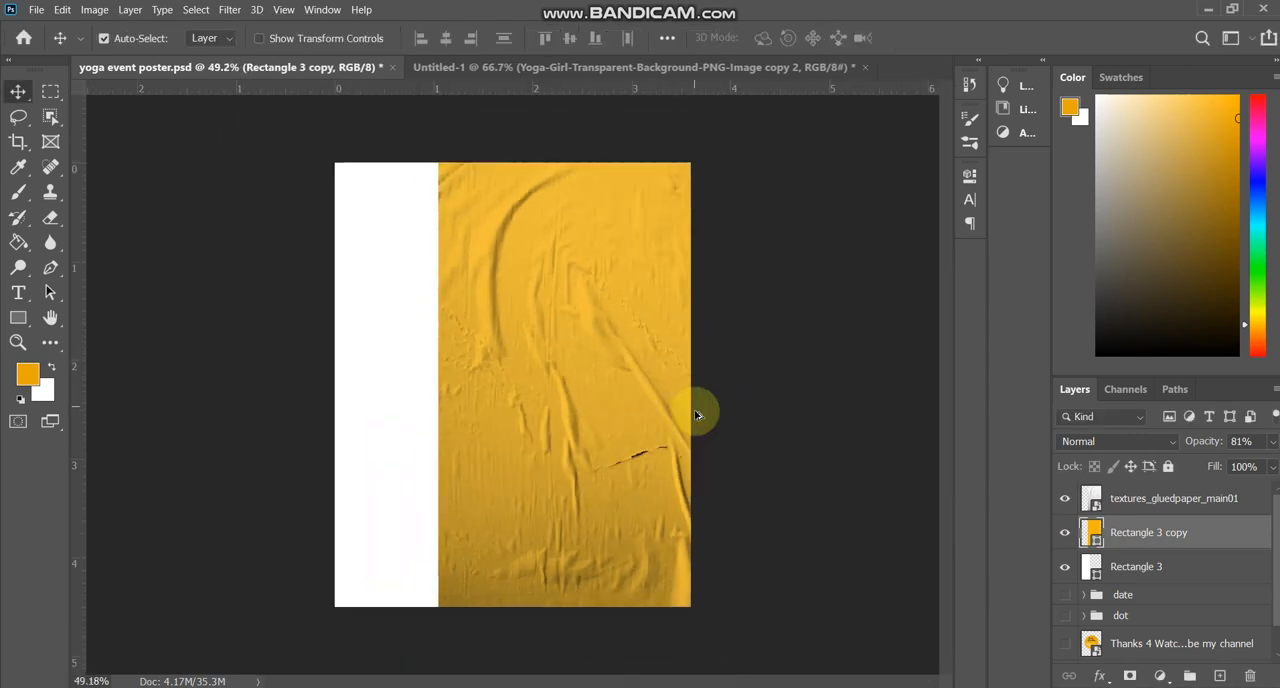
{"action": "left_click", "coordinate": [1065, 498]}
{"action": "left_click", "coordinate": [1065, 498]}
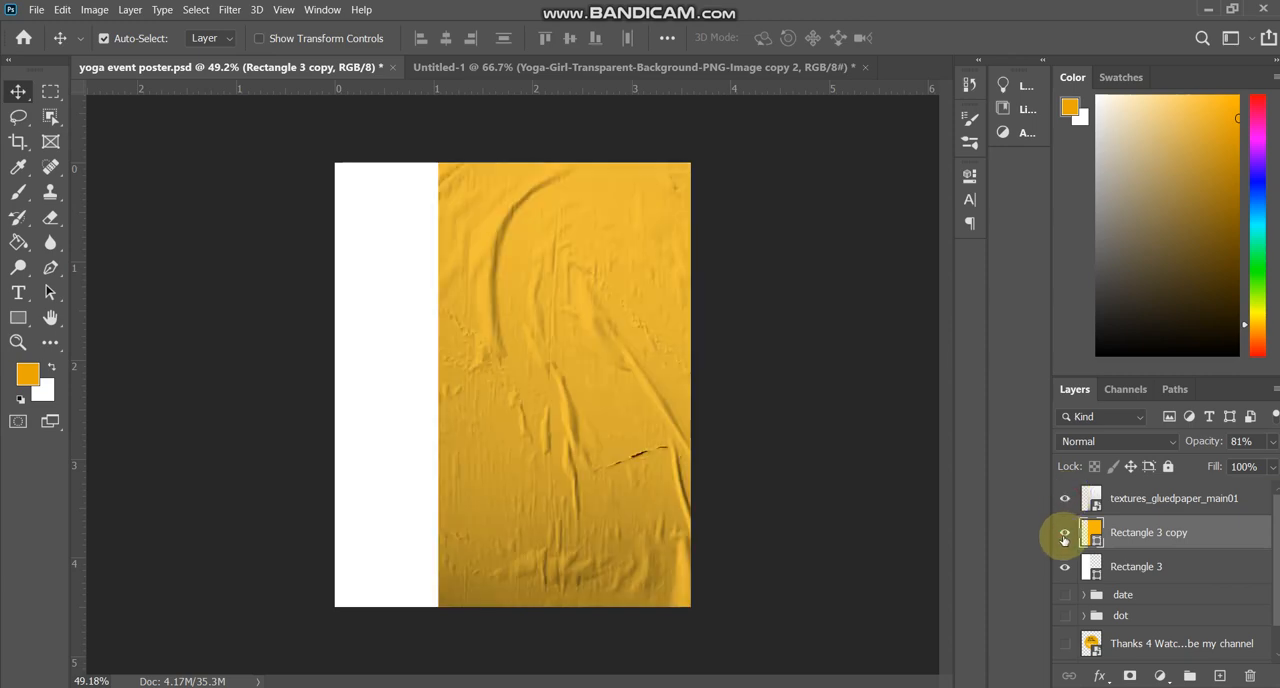
Stretch the white Rectangle 3 rightward past the canvas's right edge so it lies beneath the whole orange panel.
{"action": "left_click", "coordinate": [393, 429]}
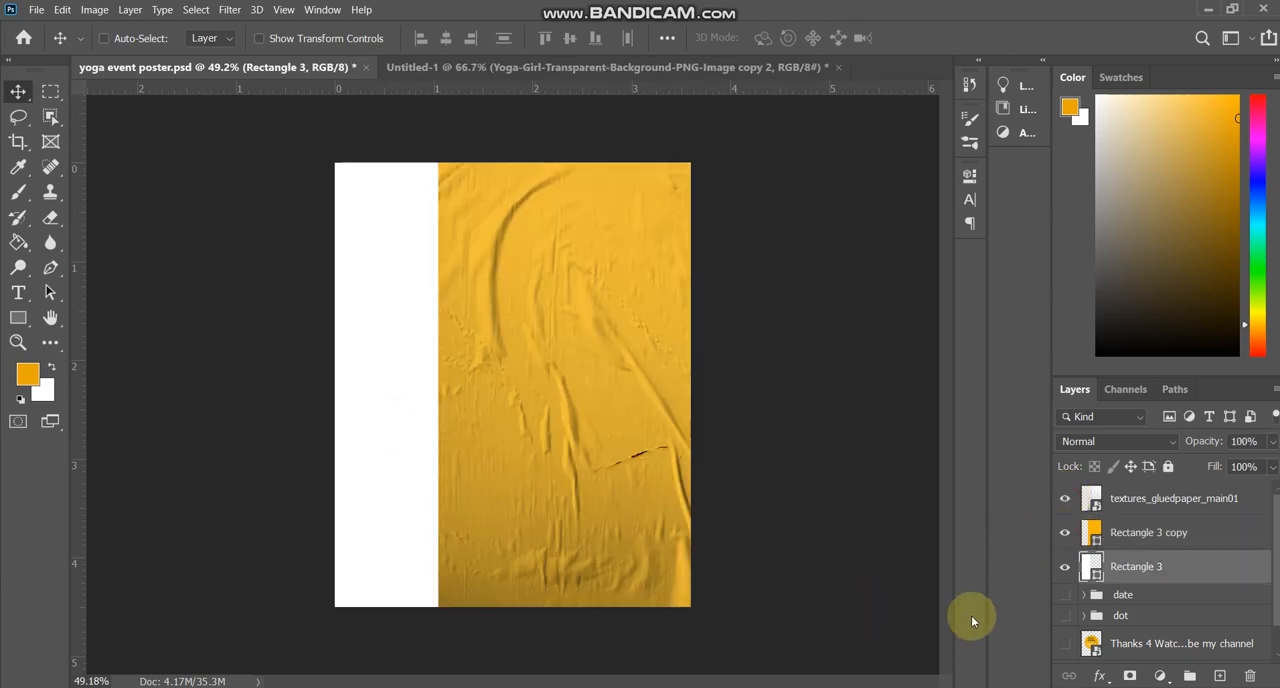
{"action": "key", "text": "ctrl+t"}
{"action": "left_click_drag", "start_coordinate": [468, 384], "coordinate": [711, 391]}
{"action": "key", "text": "Return"}
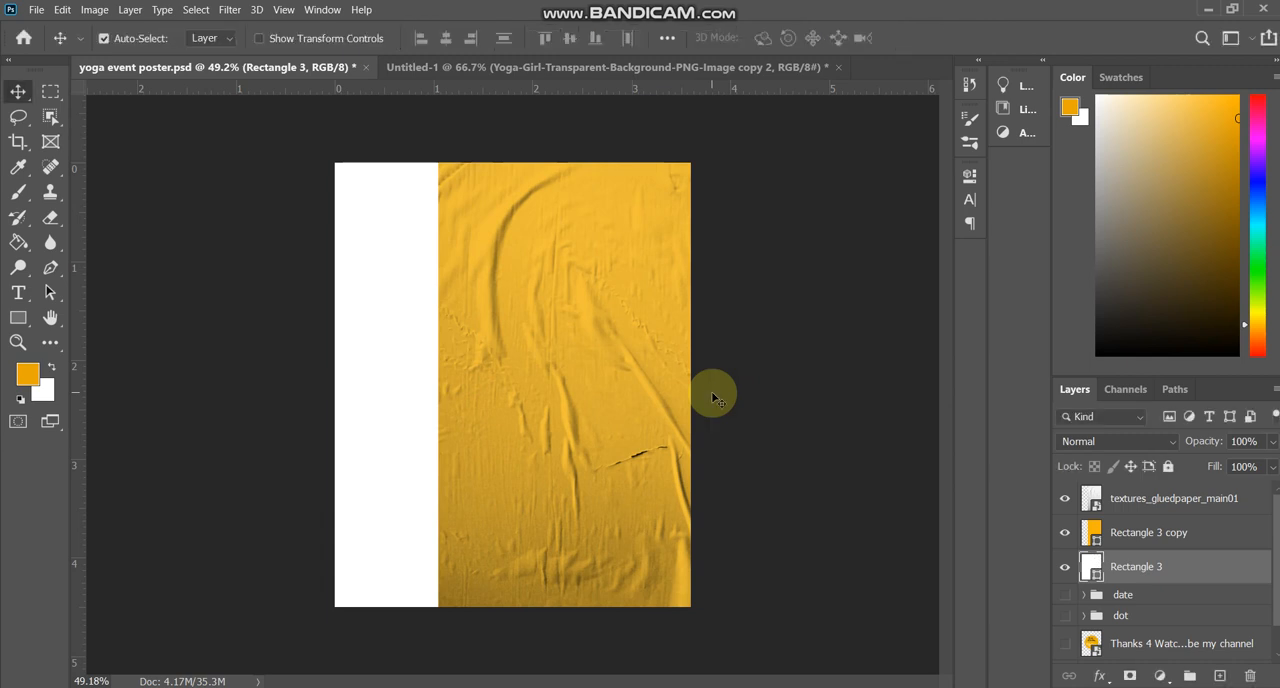
Examine what the glued-paper texture, Rectangle 3 copy and Rectangle 3 each contribute by toggling their visibility off and on.
{"action": "left_click", "coordinate": [1066, 538]}
{"action": "left_click", "coordinate": [1064, 535]}
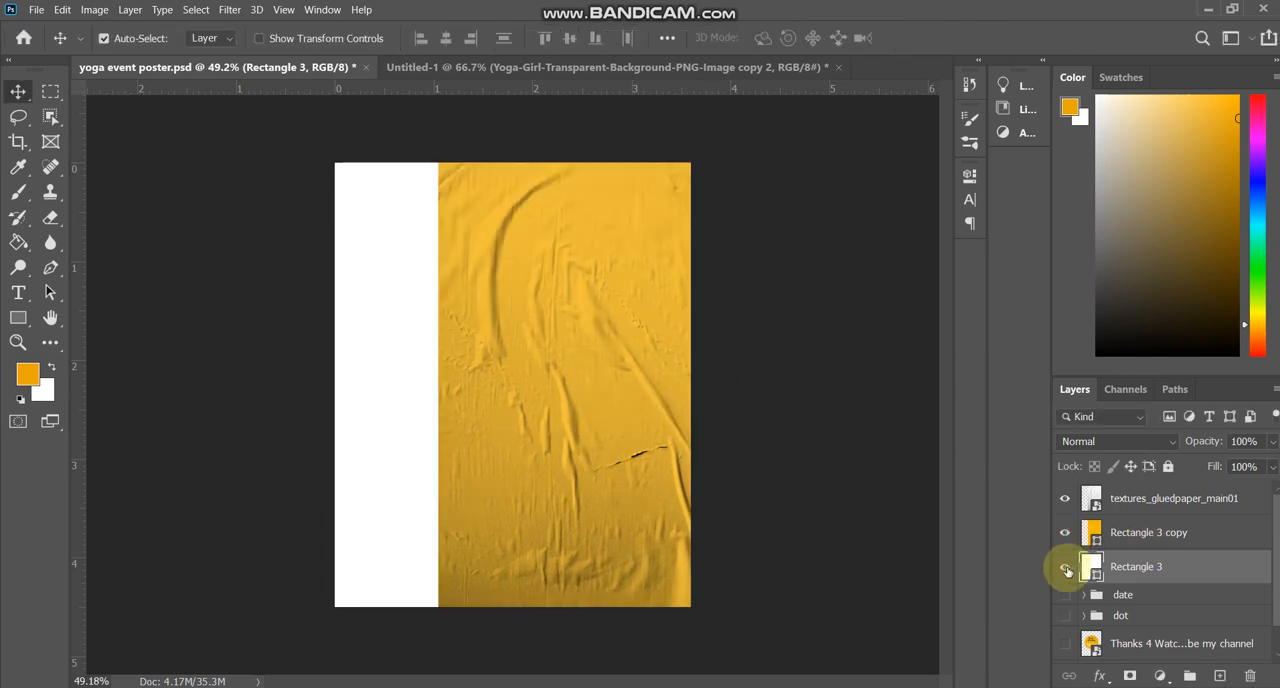
{"action": "left_click", "coordinate": [1066, 568]}
{"action": "left_click", "coordinate": [1066, 568]}
{"action": "left_click", "coordinate": [1064, 498]}
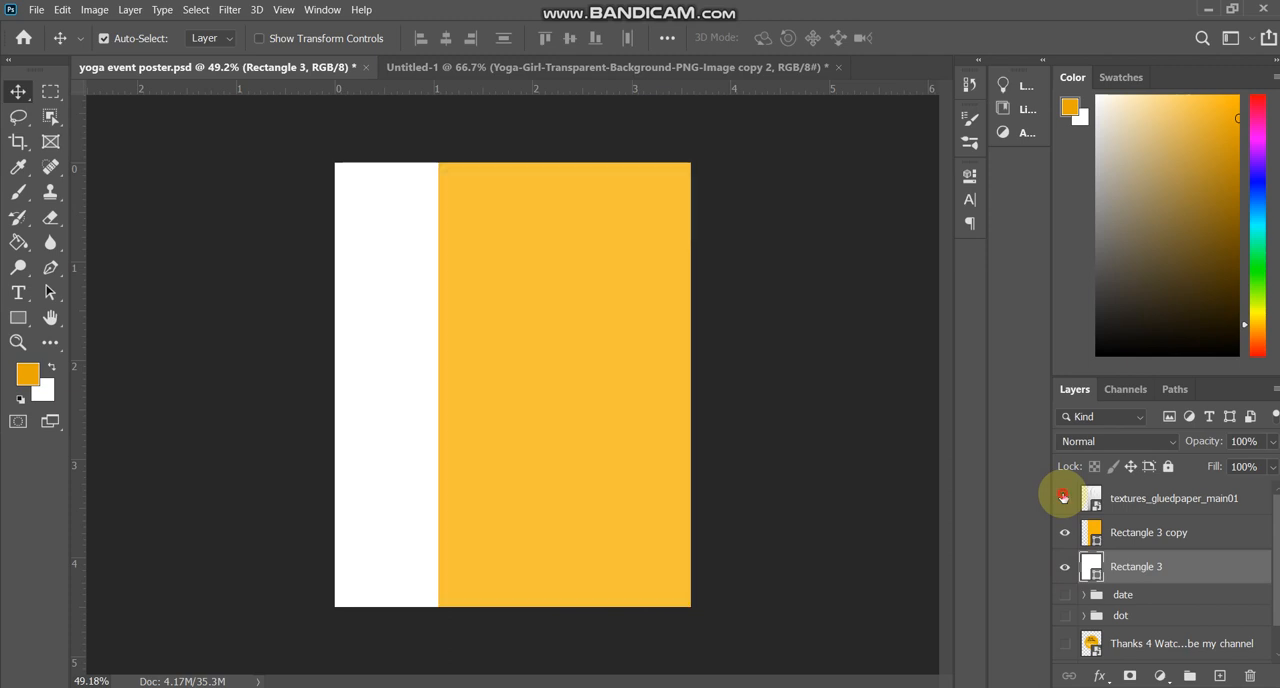
{"action": "left_click", "coordinate": [1064, 498]}
{"action": "left_click", "coordinate": [1062, 535]}
{"action": "left_click", "coordinate": [1062, 535]}
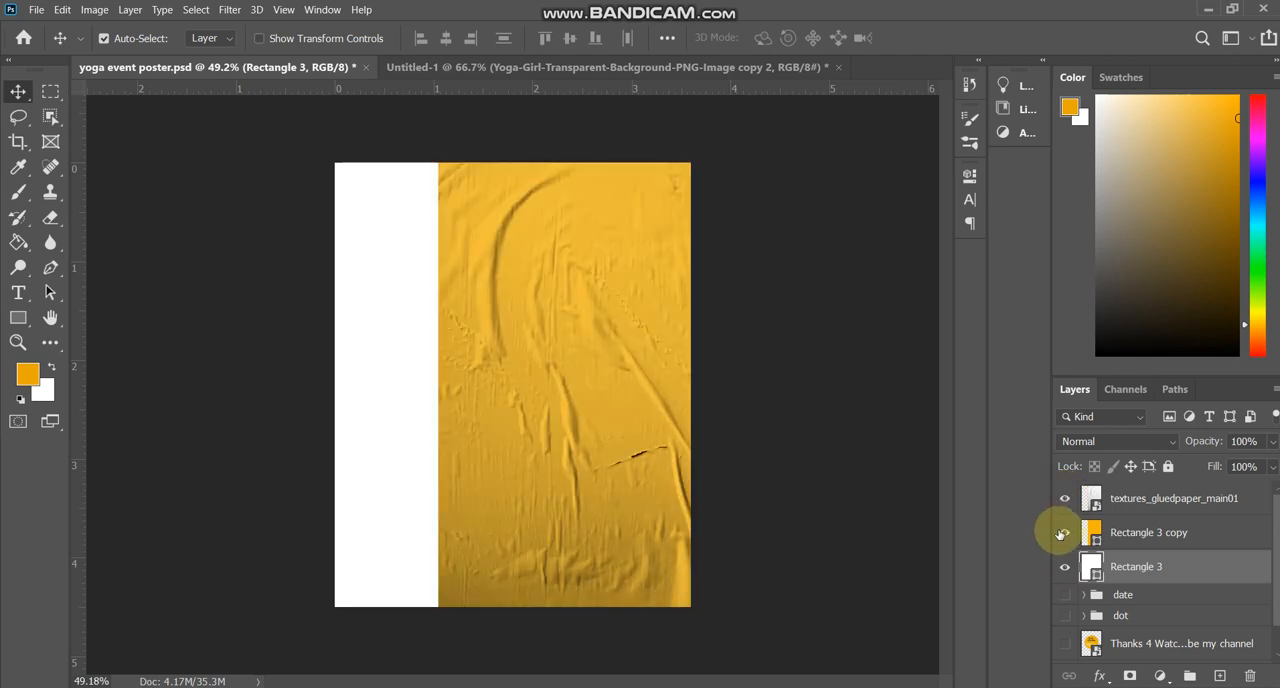
{"action": "scroll", "coordinate": [456, 393], "scroll_direction": "up", "scroll_amount": 1}
{"action": "scroll", "coordinate": [500, 380], "scroll_direction": "down", "scroll_amount": 2}
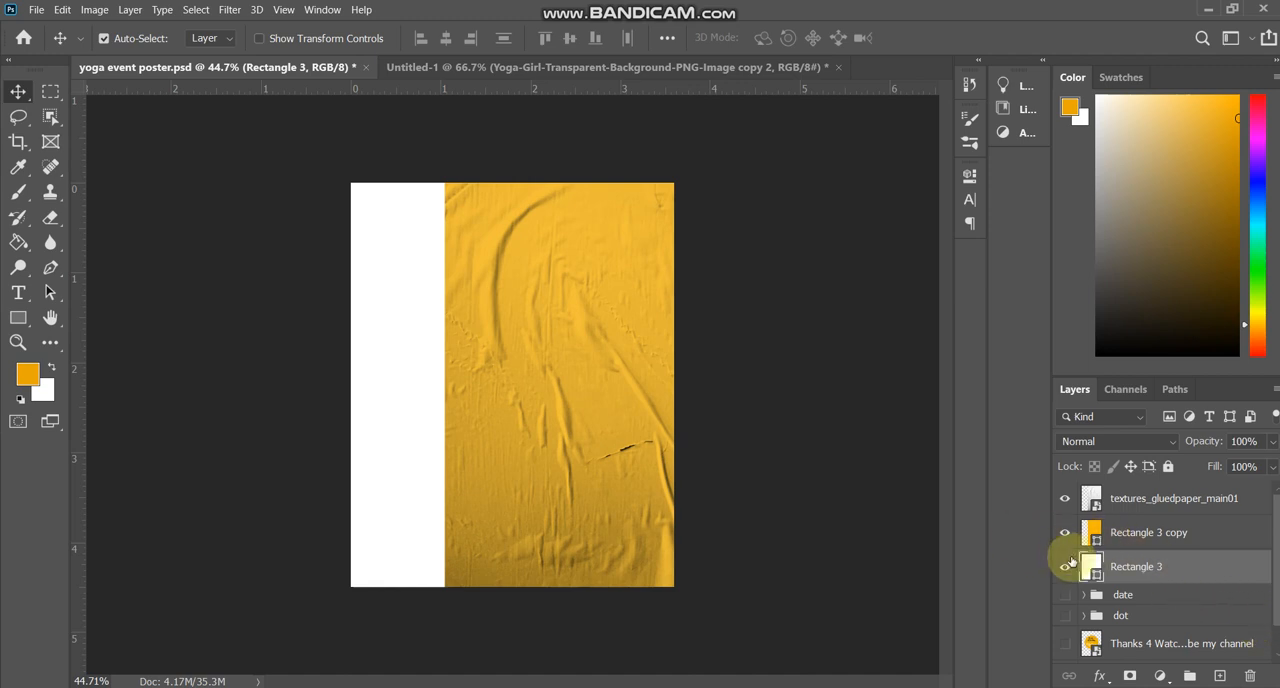
{"action": "left_click", "coordinate": [1066, 566]}
{"action": "left_click", "coordinate": [1066, 566]}
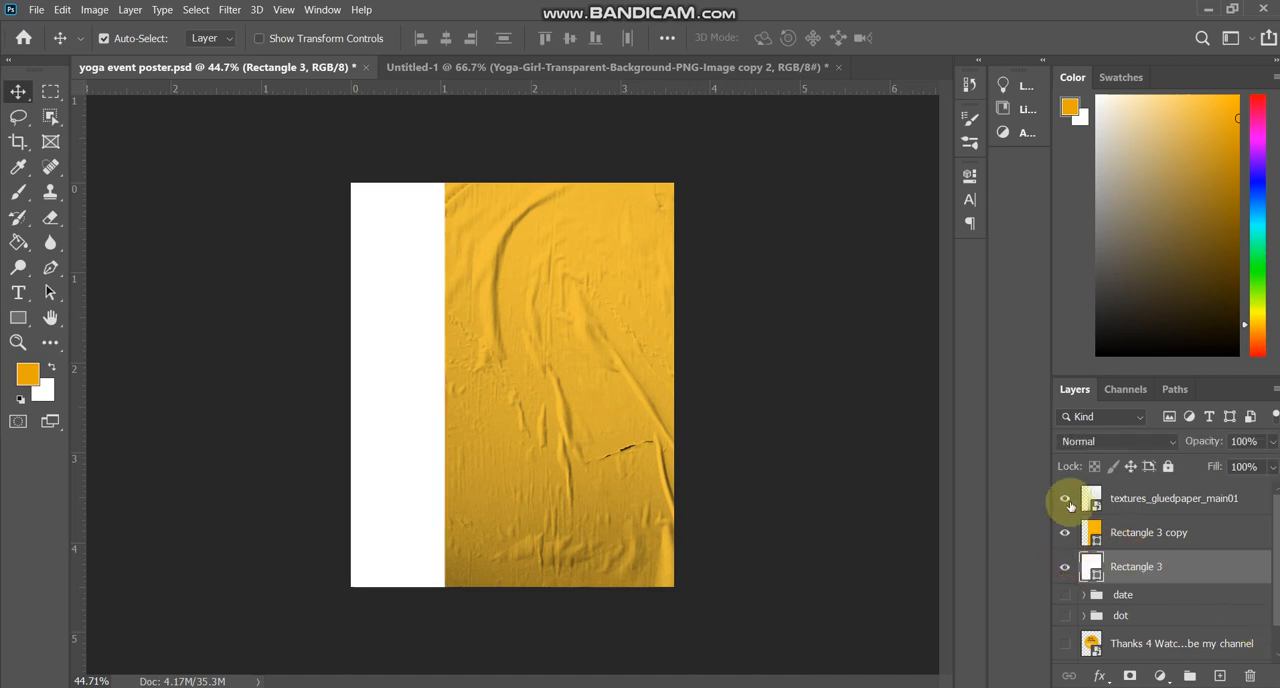
Hide the glued-paper texture and bring the yoga girl image from Untitled-1 into the poster as the topmost layer.
{"action": "left_click", "coordinate": [1064, 498]}
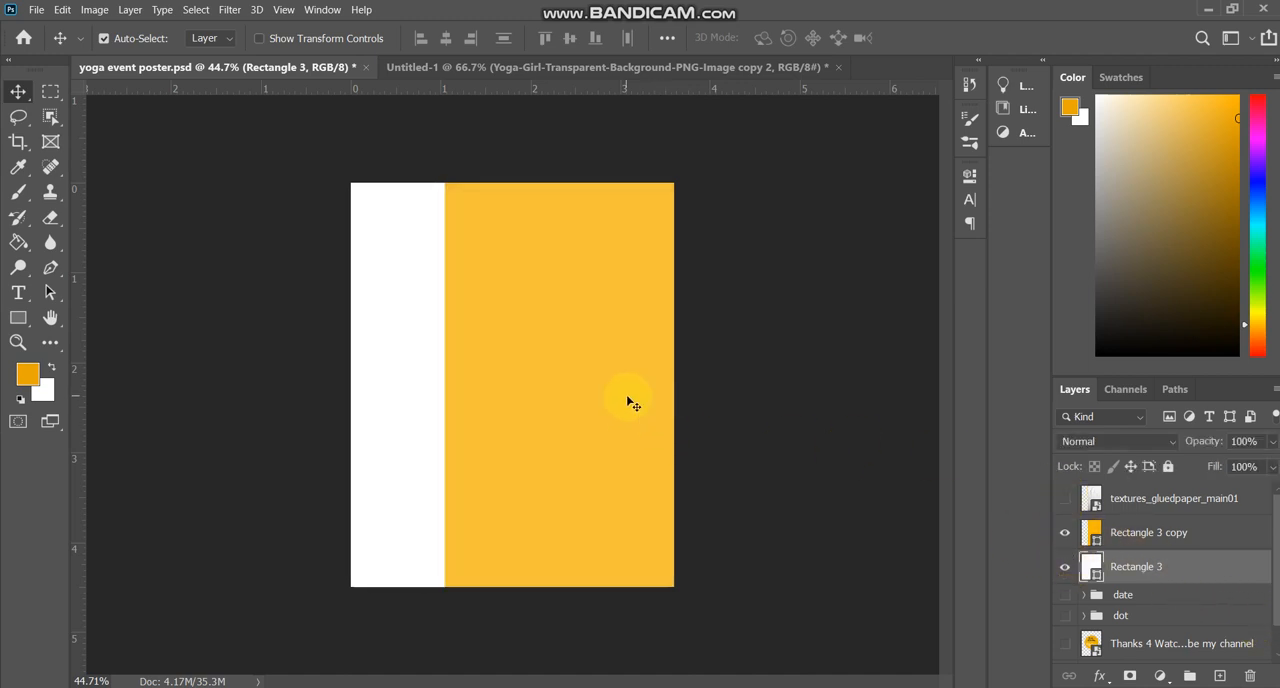
{"action": "left_click", "coordinate": [508, 67]}
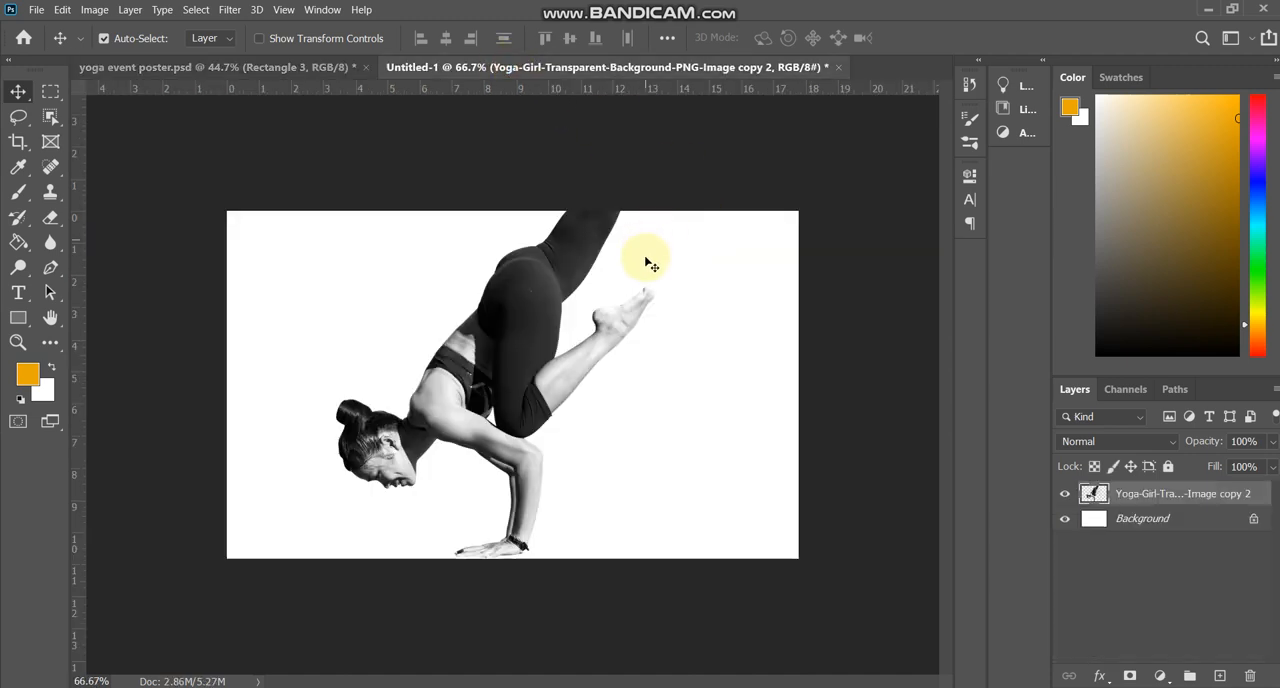
{"action": "left_click_drag", "start_coordinate": [505, 275], "coordinate": [531, 416]}
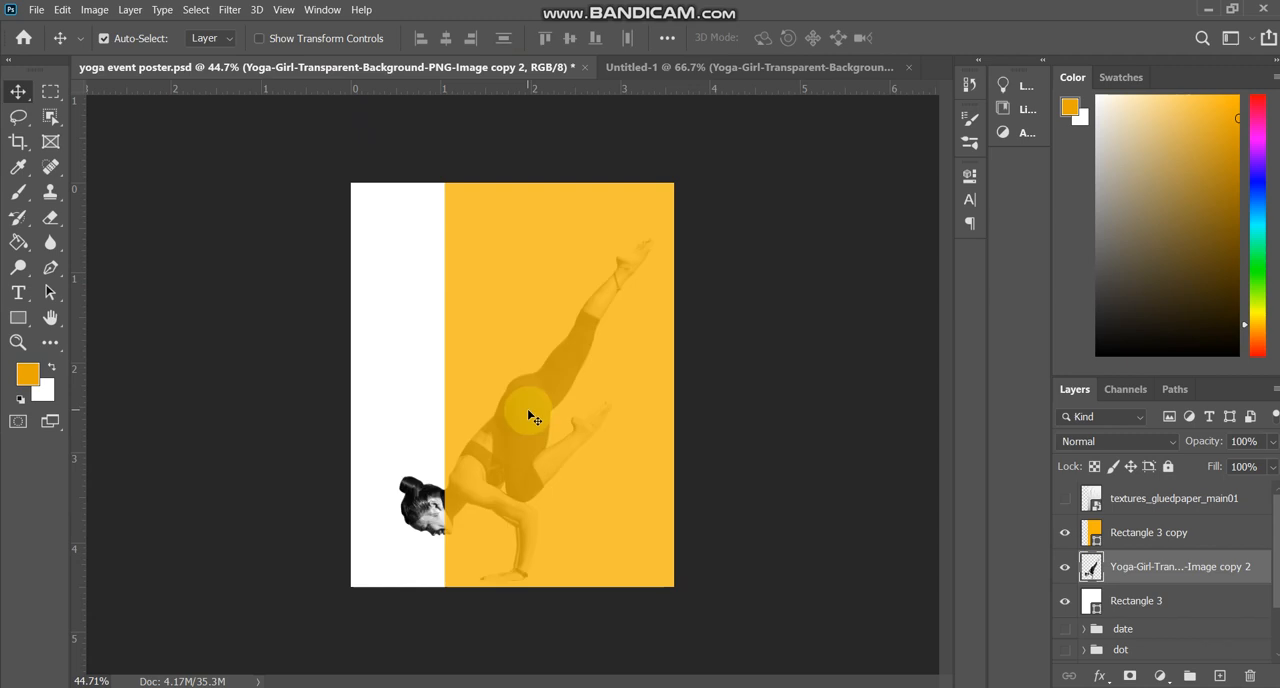
{"action": "left_click_drag", "start_coordinate": [1143, 566], "coordinate": [1161, 490]}
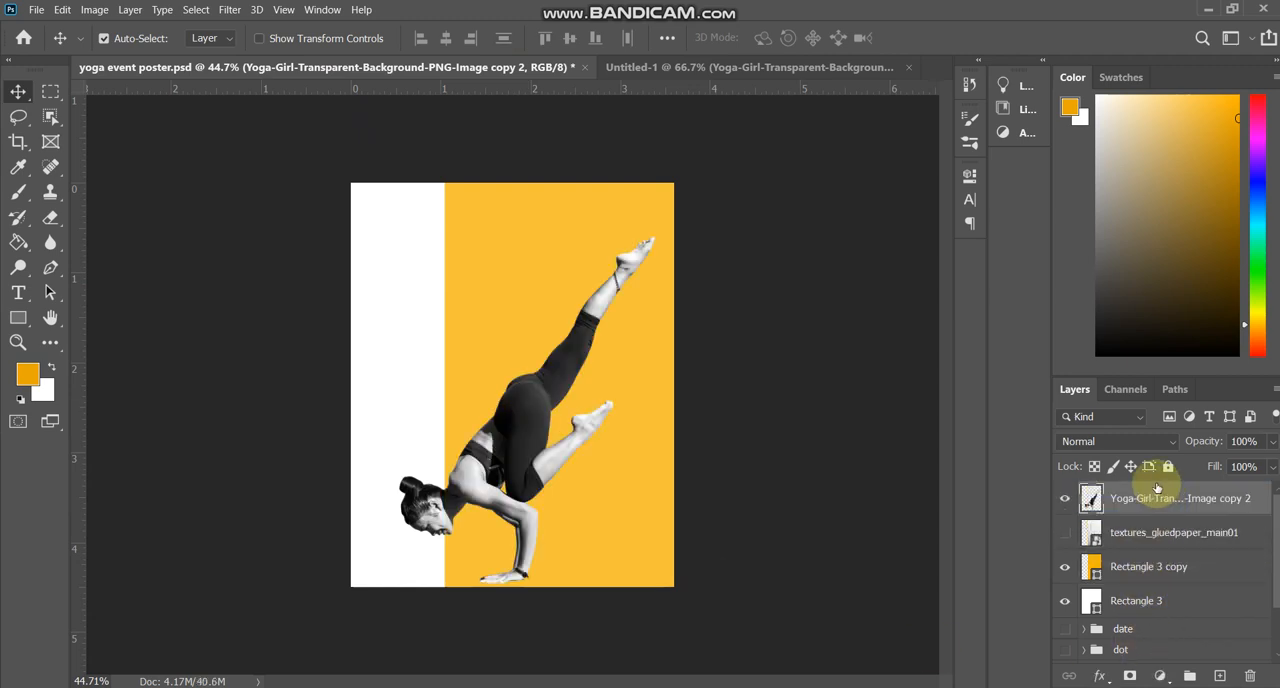
Change the fill of Rectangle 3 copy to the darker foreground orange, e8a800.
{"action": "left_click", "coordinate": [621, 510]}
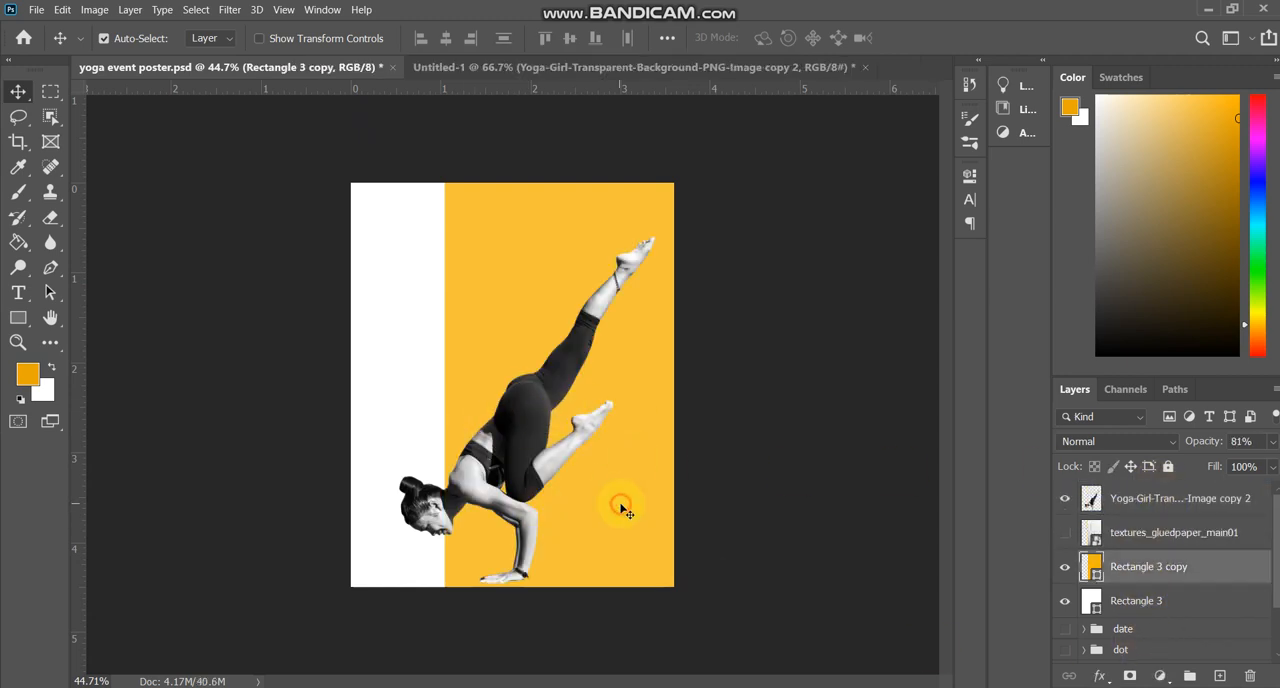
{"action": "double_click", "coordinate": [1092, 567]}
{"action": "left_click", "coordinate": [25, 372]}
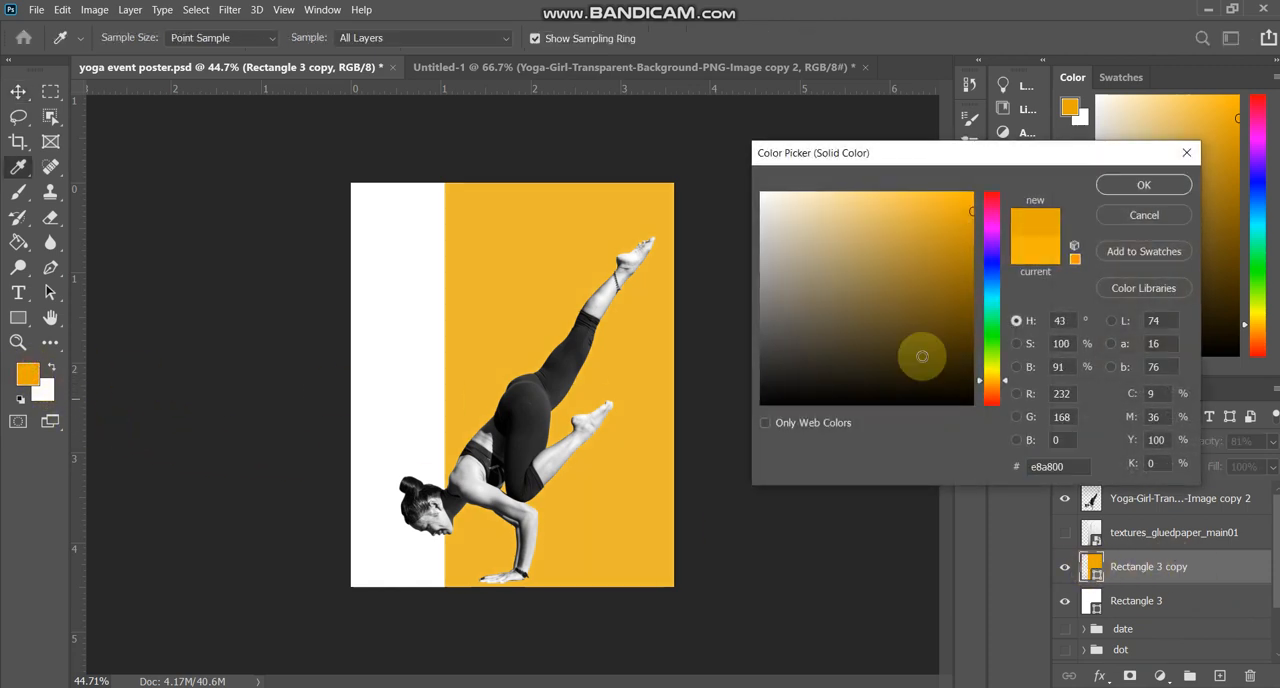
{"action": "left_click", "coordinate": [1145, 187]}
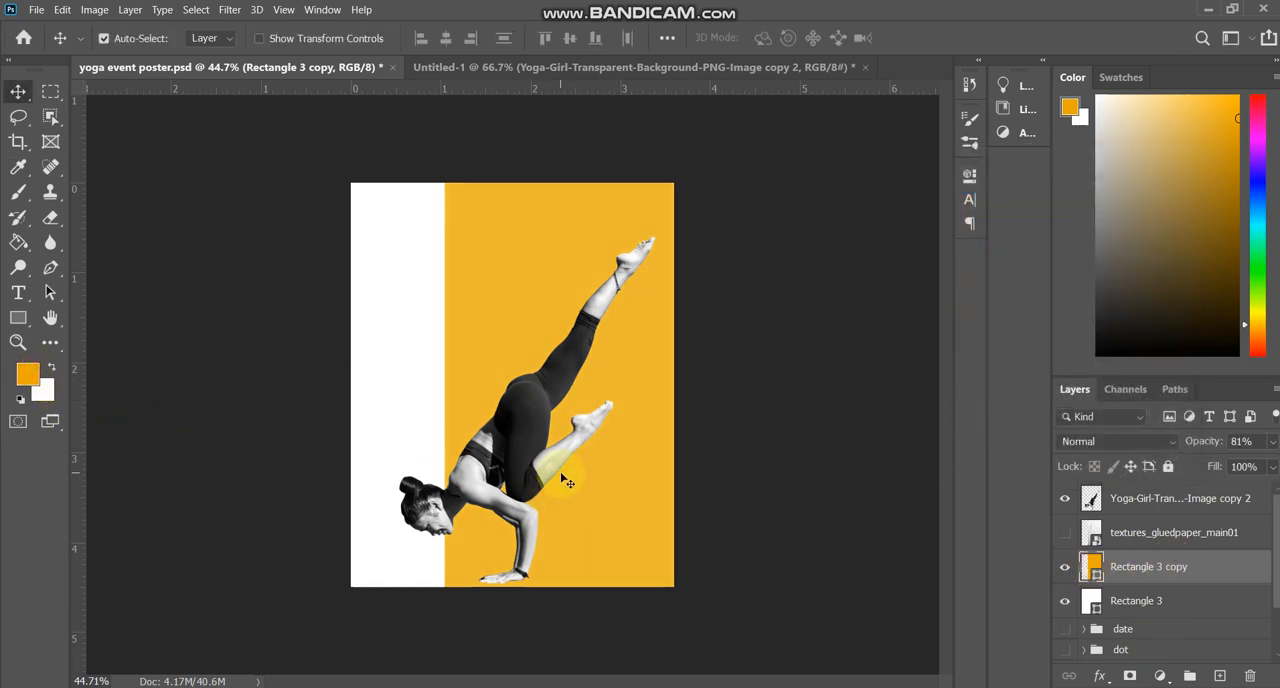
{"action": "scroll", "coordinate": [565, 483], "scroll_direction": "up", "scroll_amount": 2}
{"action": "scroll", "coordinate": [545, 452], "scroll_direction": "down", "scroll_amount": 2}
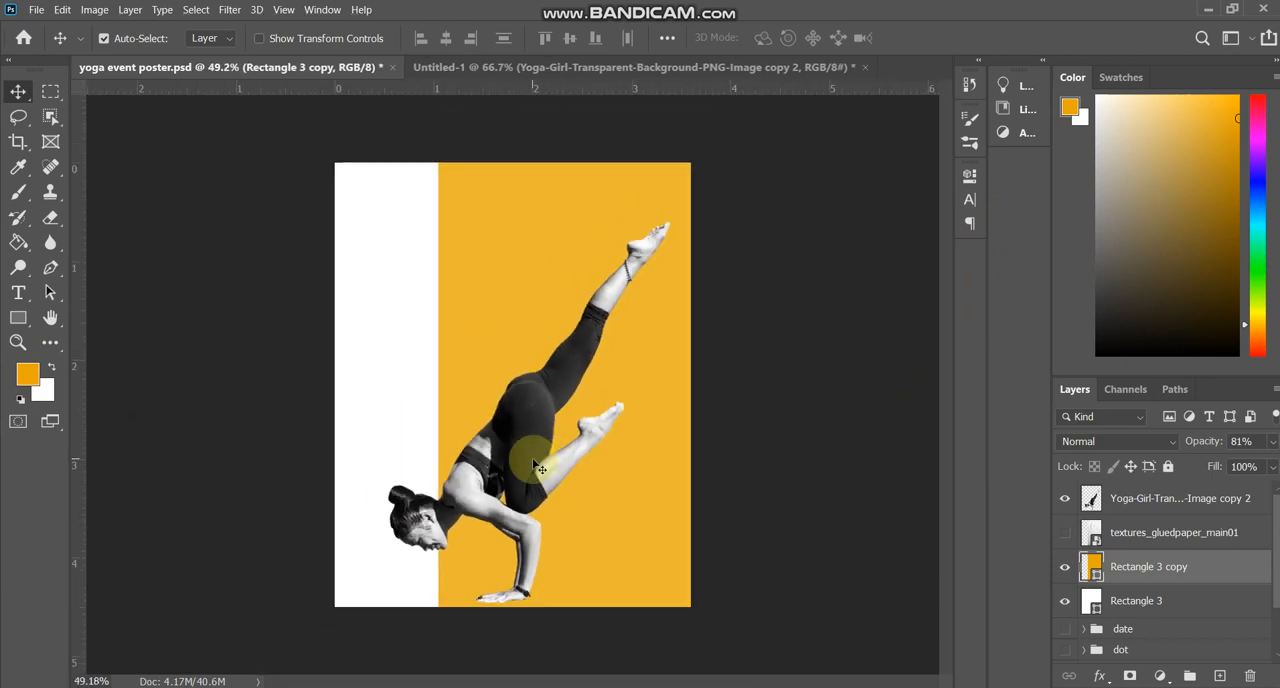
Show the guides and shift the yoga girl slightly up and left so her raised toes and supporting hand meet them.
{"action": "key", "text": "ctrl+semicolon"}
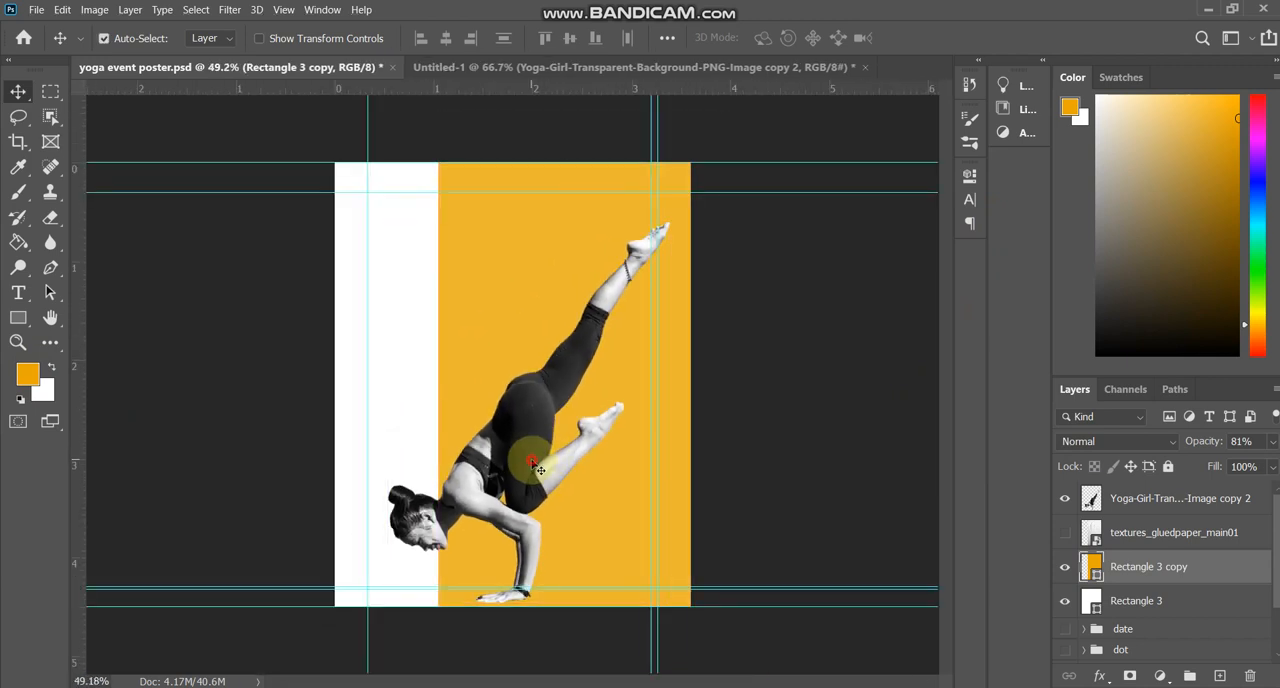
{"action": "left_click_drag", "start_coordinate": [532, 462], "coordinate": [517, 442]}
{"action": "scroll", "coordinate": [510, 398], "scroll_direction": "up", "scroll_amount": 1}
{"action": "scroll", "coordinate": [505, 387], "scroll_direction": "down", "scroll_amount": 2}
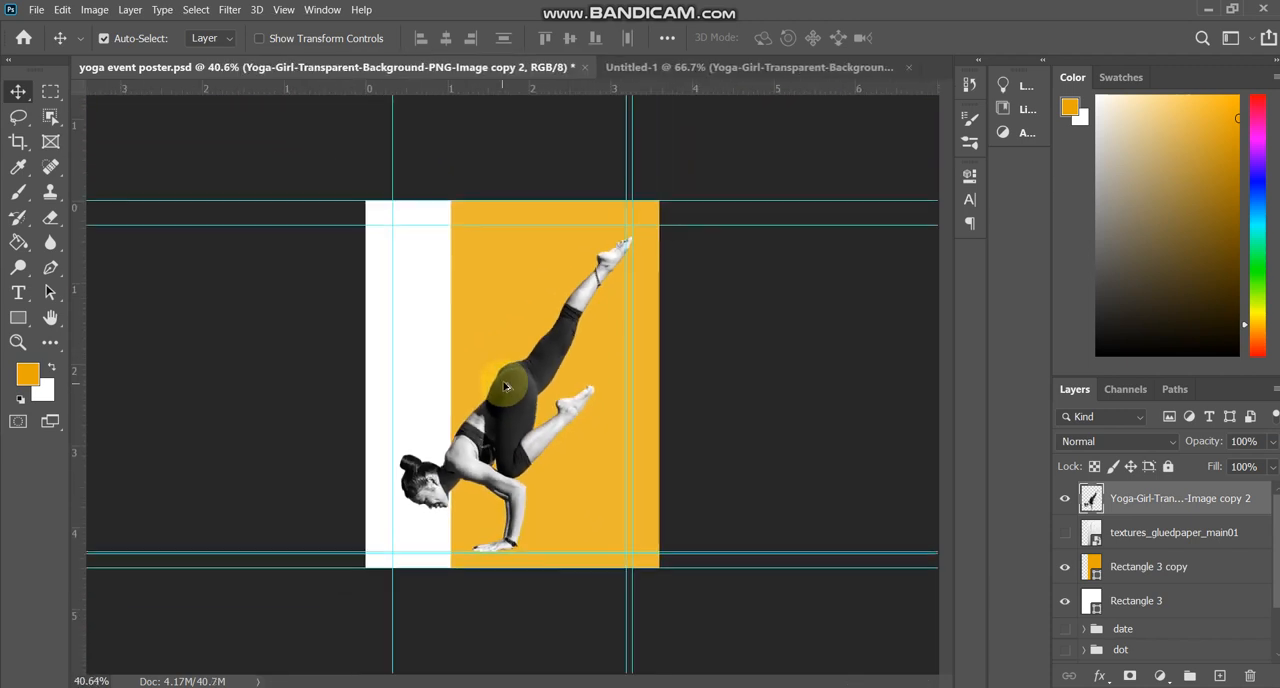
Preview the poster with the glued-paper texture on, hide the texture again and save the file.
{"action": "left_click", "coordinate": [1065, 535]}
{"action": "left_click", "coordinate": [1065, 535]}
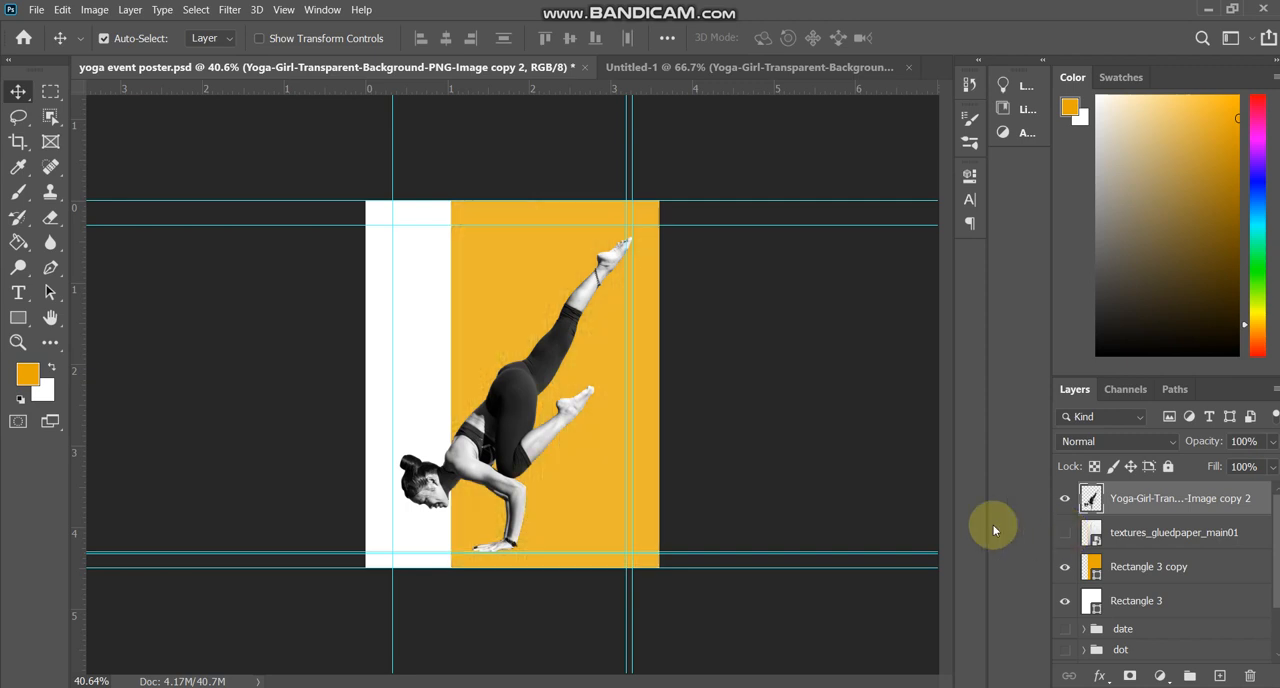
{"action": "key", "text": "ctrl+s"}
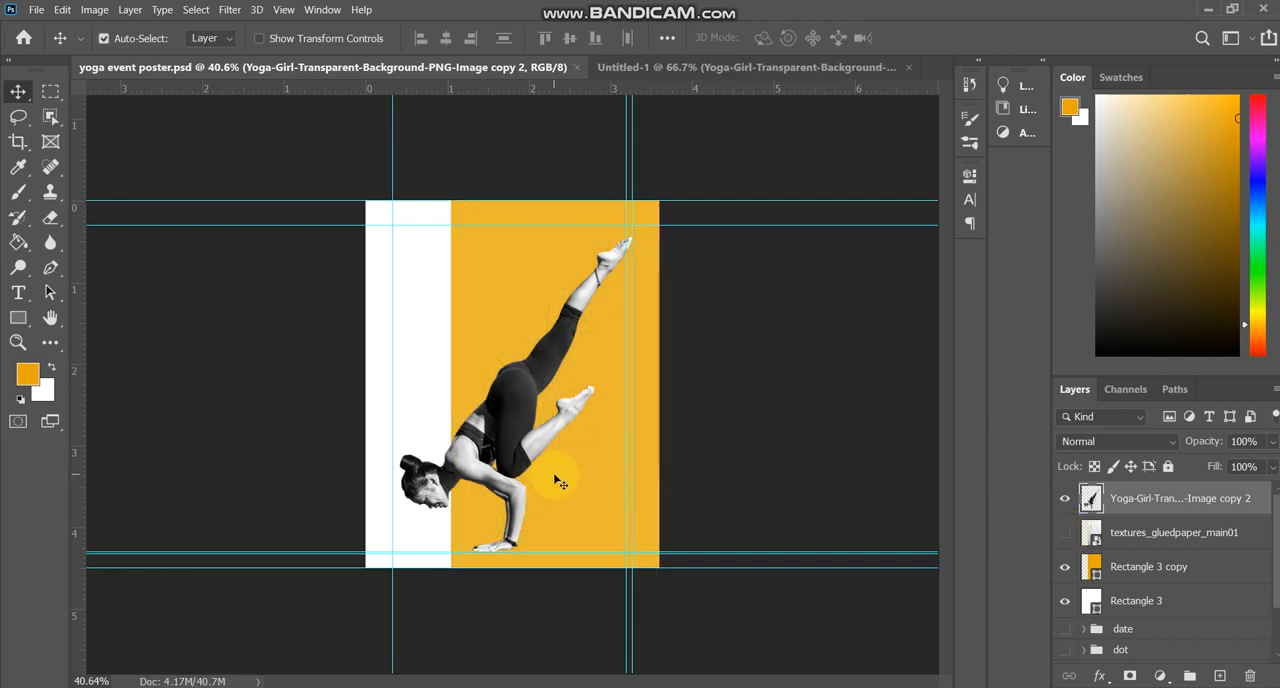
Make the date group visible and move it to the top of the layer stack, above the yoga girl.
{"action": "scroll", "coordinate": [545, 470], "scroll_direction": "up", "scroll_amount": 1}
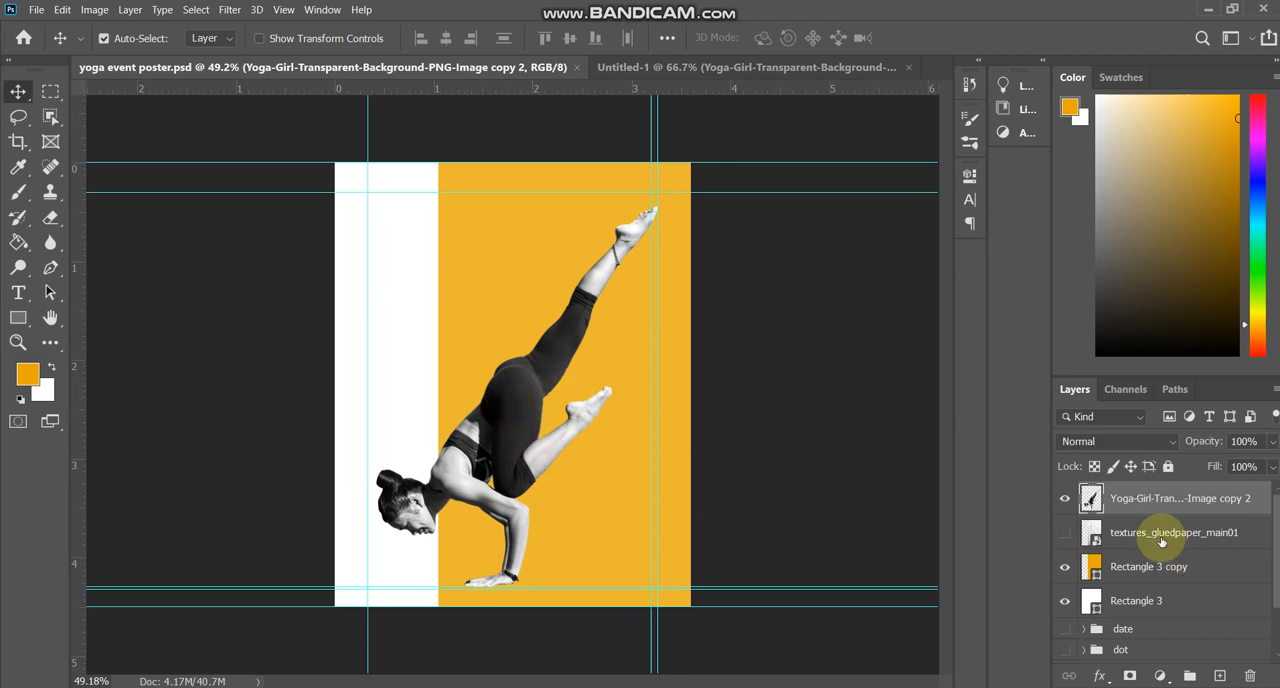
{"action": "scroll", "coordinate": [1073, 541], "scroll_direction": "down", "scroll_amount": 2}
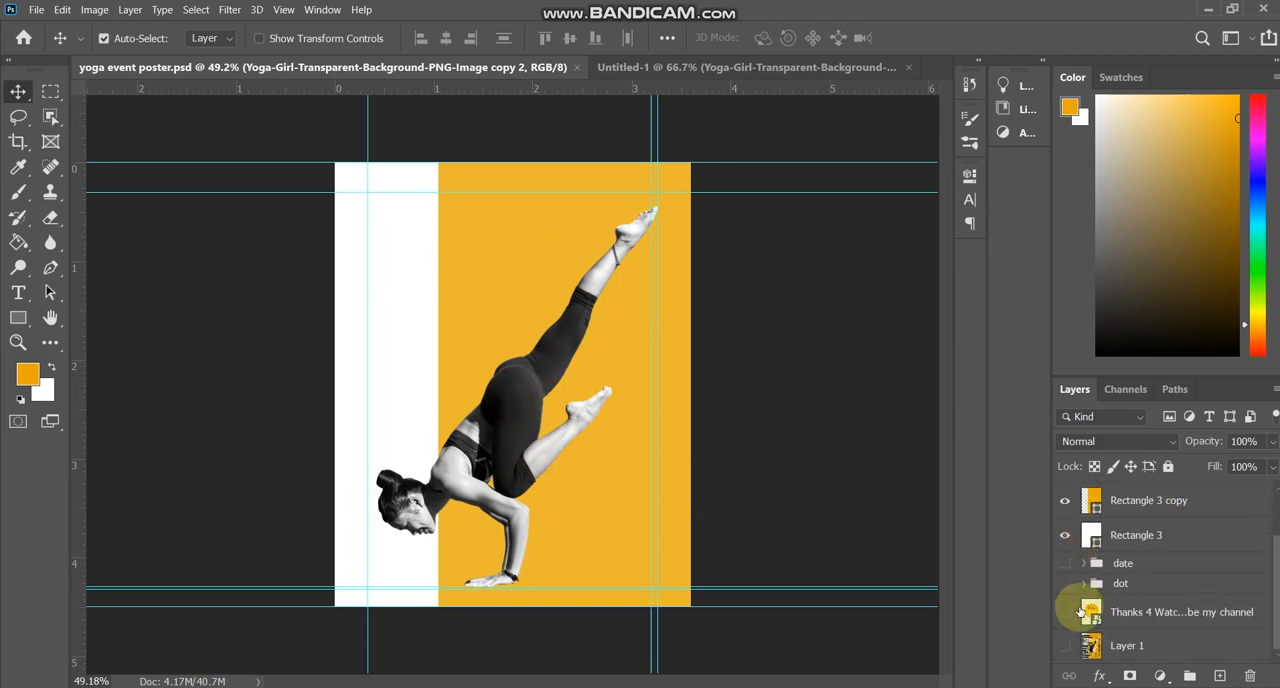
{"action": "left_click", "coordinate": [1066, 561]}
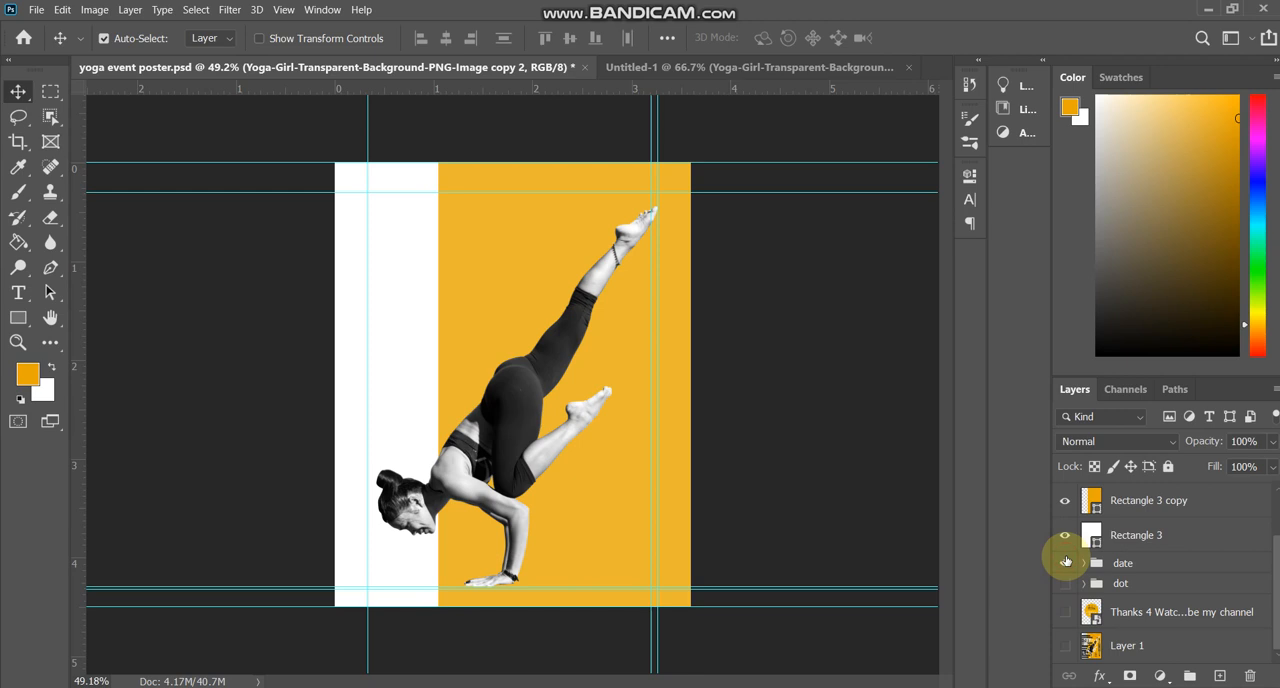
{"action": "left_click_drag", "start_coordinate": [1134, 563], "coordinate": [1153, 488]}
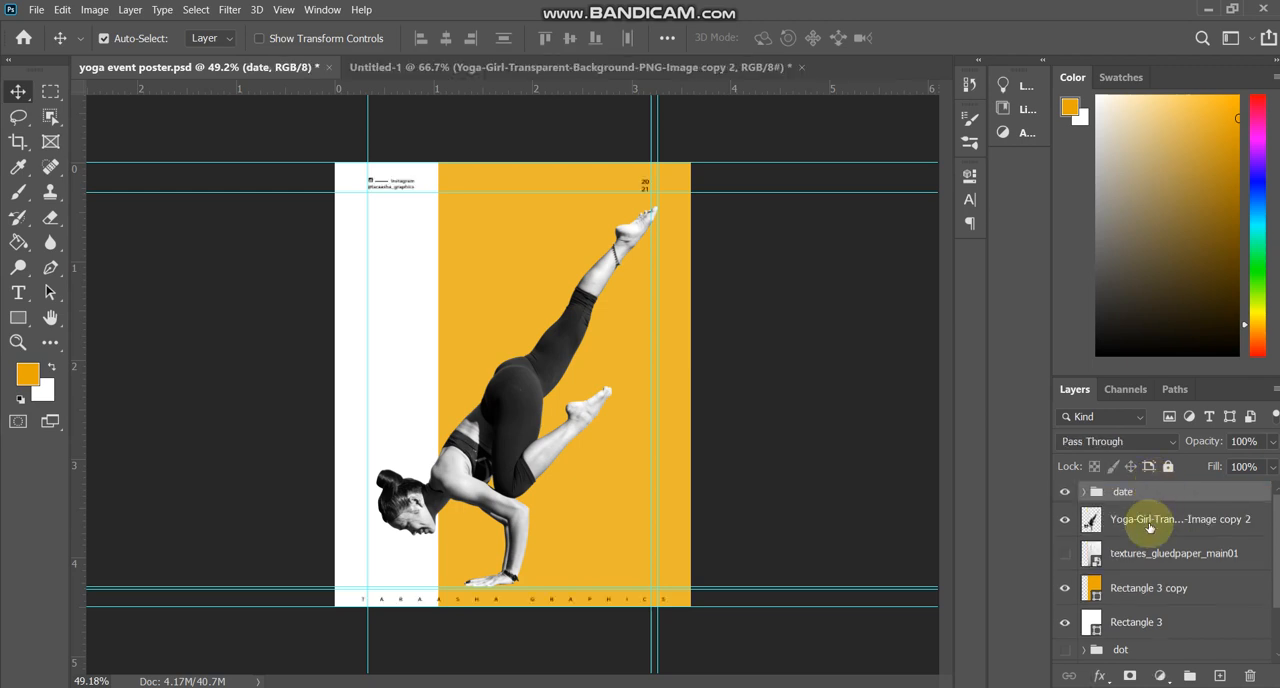
{"action": "left_click", "coordinate": [1066, 491]}
{"action": "left_click", "coordinate": [1066, 491]}
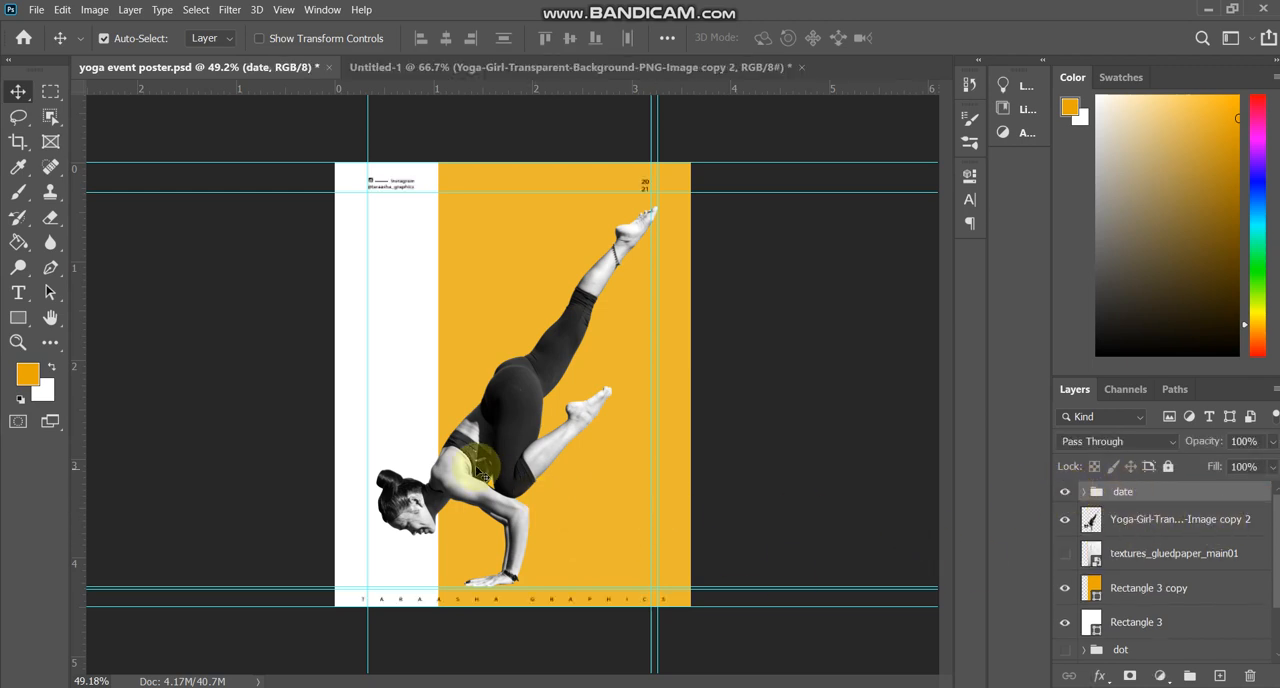
Draw a rounded rectangle about 472 × 60 px with 10 px corners below the girl's face, extending past the canvas's left edge.
{"action": "left_click", "coordinate": [18, 317]}
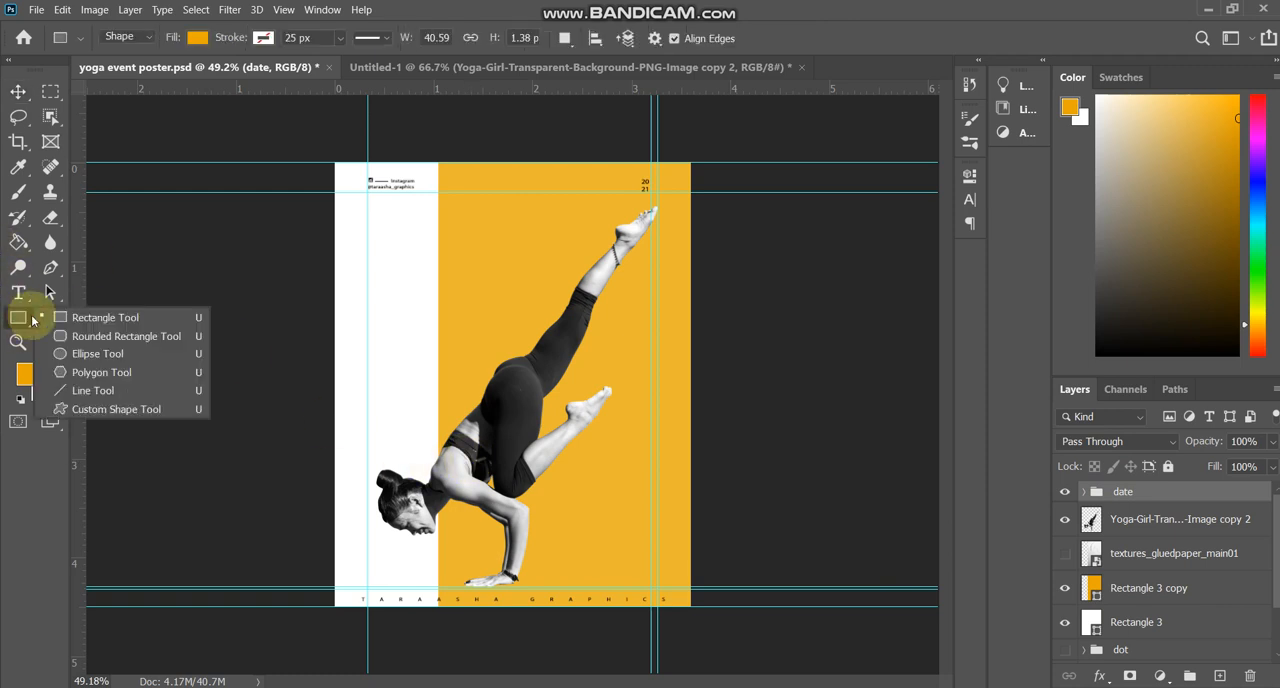
{"action": "left_click", "coordinate": [100, 336]}
{"action": "scroll", "coordinate": [375, 570], "scroll_direction": "up", "scroll_amount": 3}
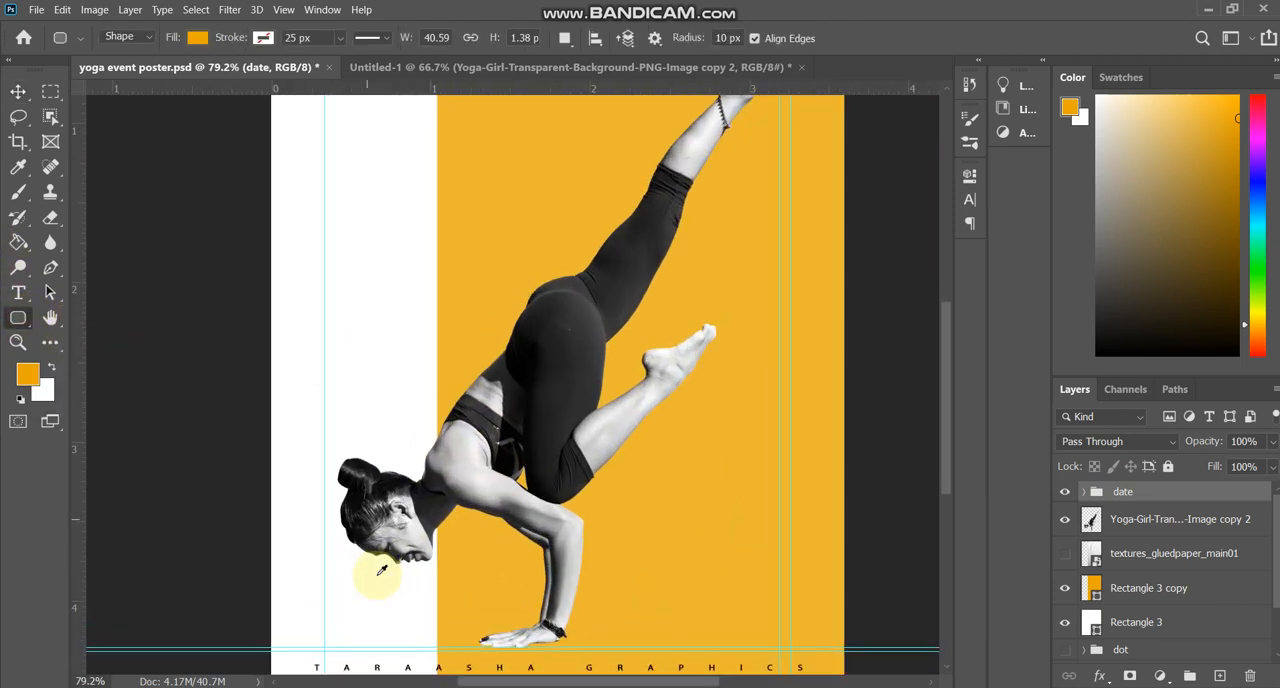
{"action": "scroll", "coordinate": [364, 616], "scroll_direction": "down", "scroll_amount": 2}
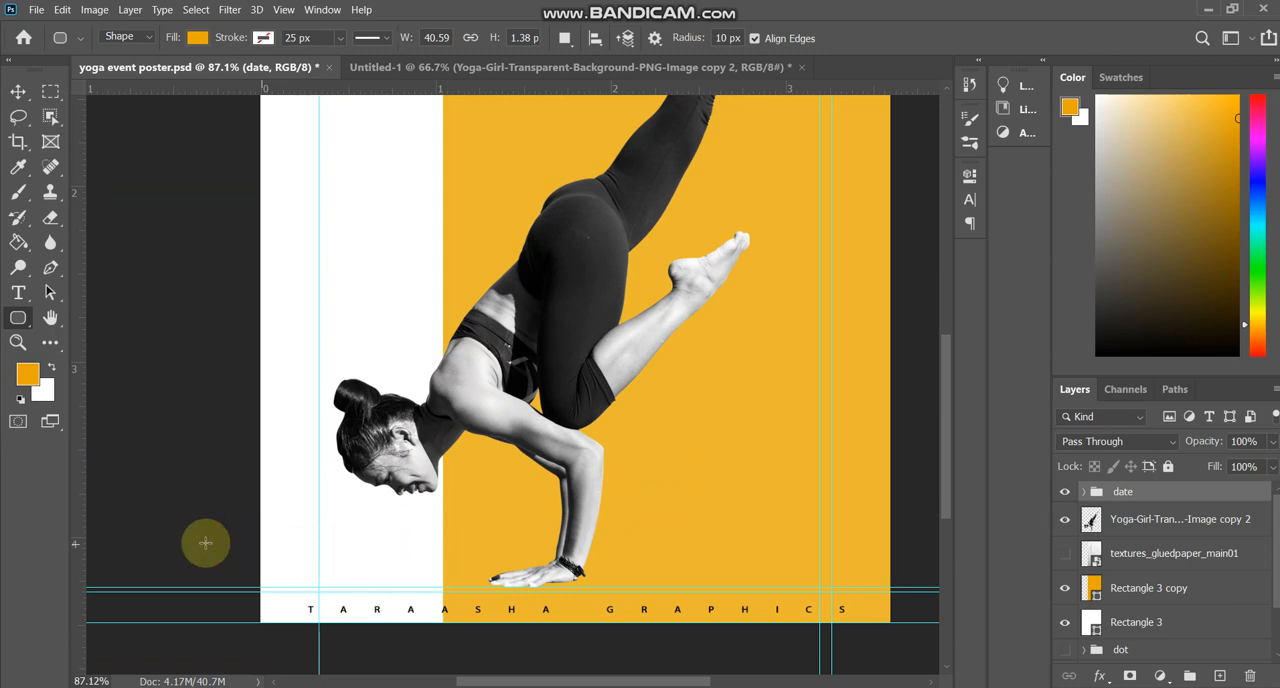
{"action": "left_click_drag", "start_coordinate": [157, 519], "coordinate": [433, 553]}
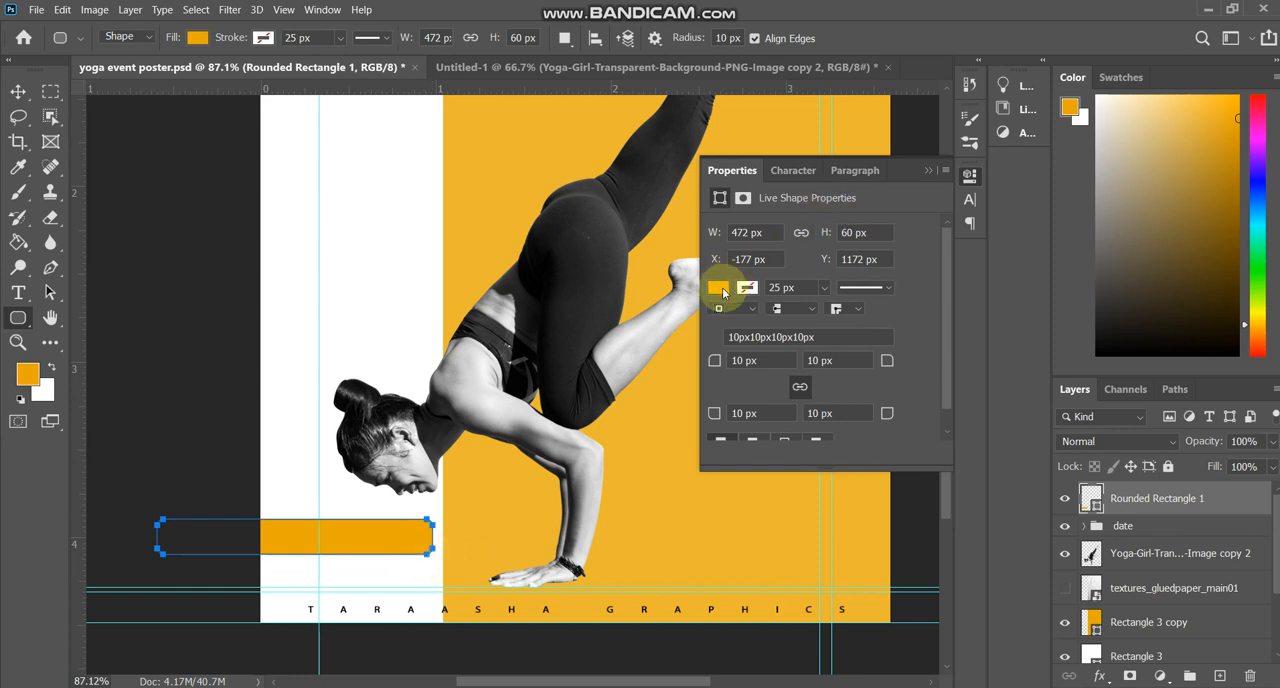
Change the rounded rectangle's fill to black from the recently used colors.
{"action": "left_click", "coordinate": [717, 289]}
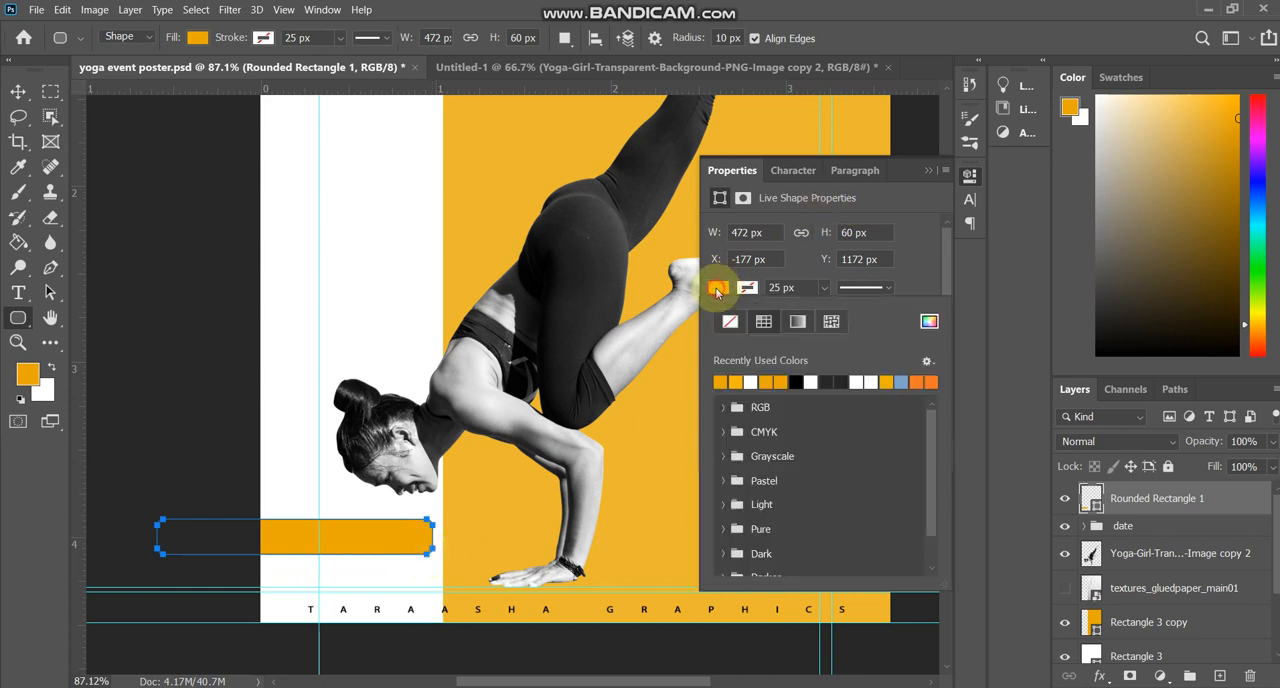
{"action": "left_click", "coordinate": [797, 381]}
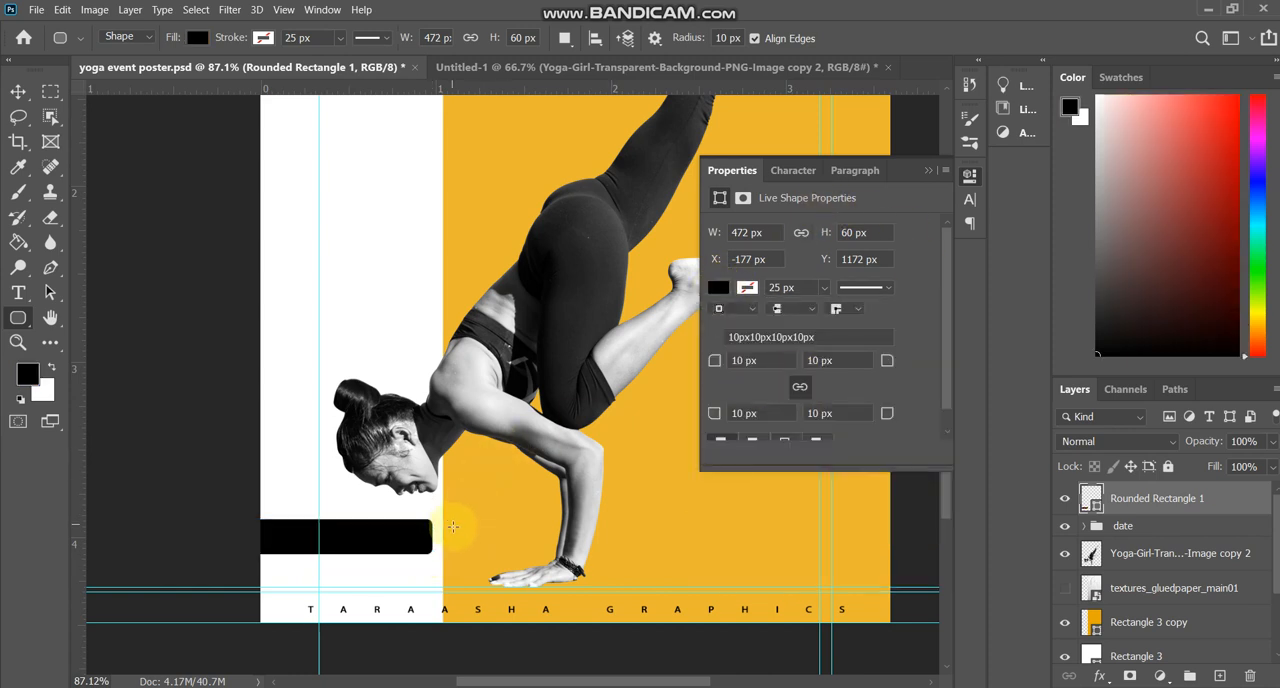
{"action": "scroll", "coordinate": [451, 528], "scroll_direction": "down", "scroll_amount": 2}
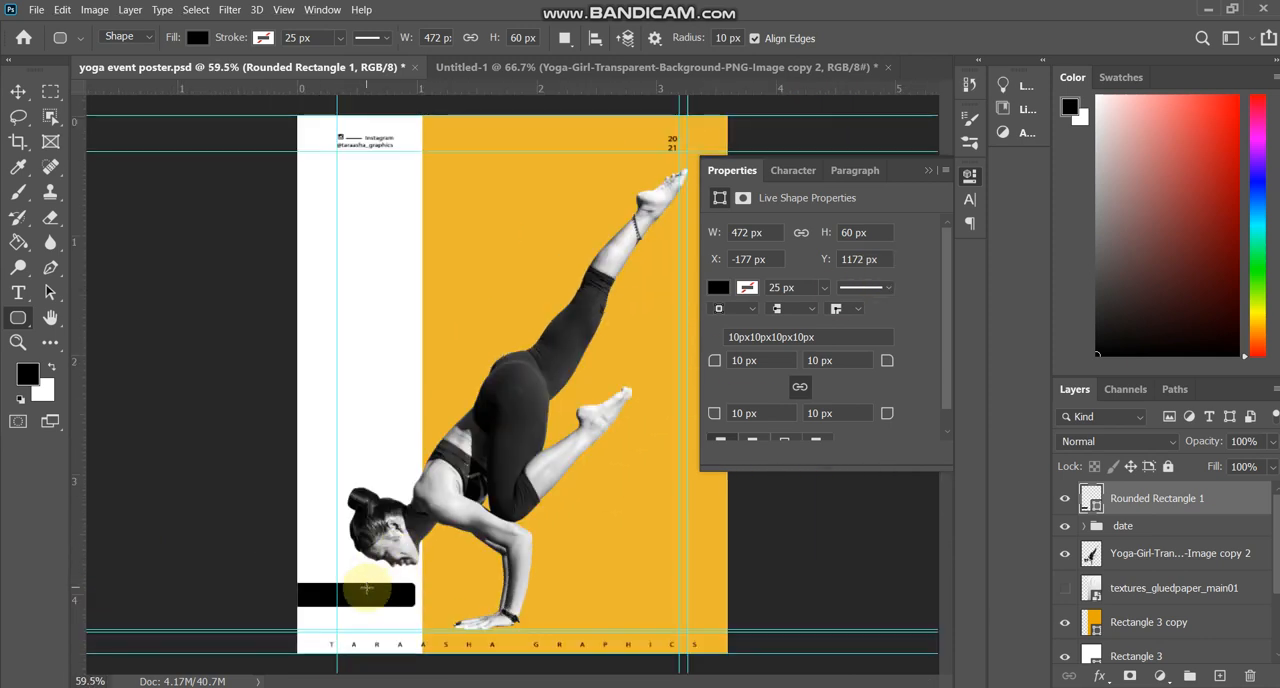
Move the black rounded bar straight down to about Y 1211 px, just above the lower guides.
{"action": "key", "text": "v"}
{"action": "scroll", "coordinate": [362, 600], "scroll_direction": "up", "scroll_amount": 1}
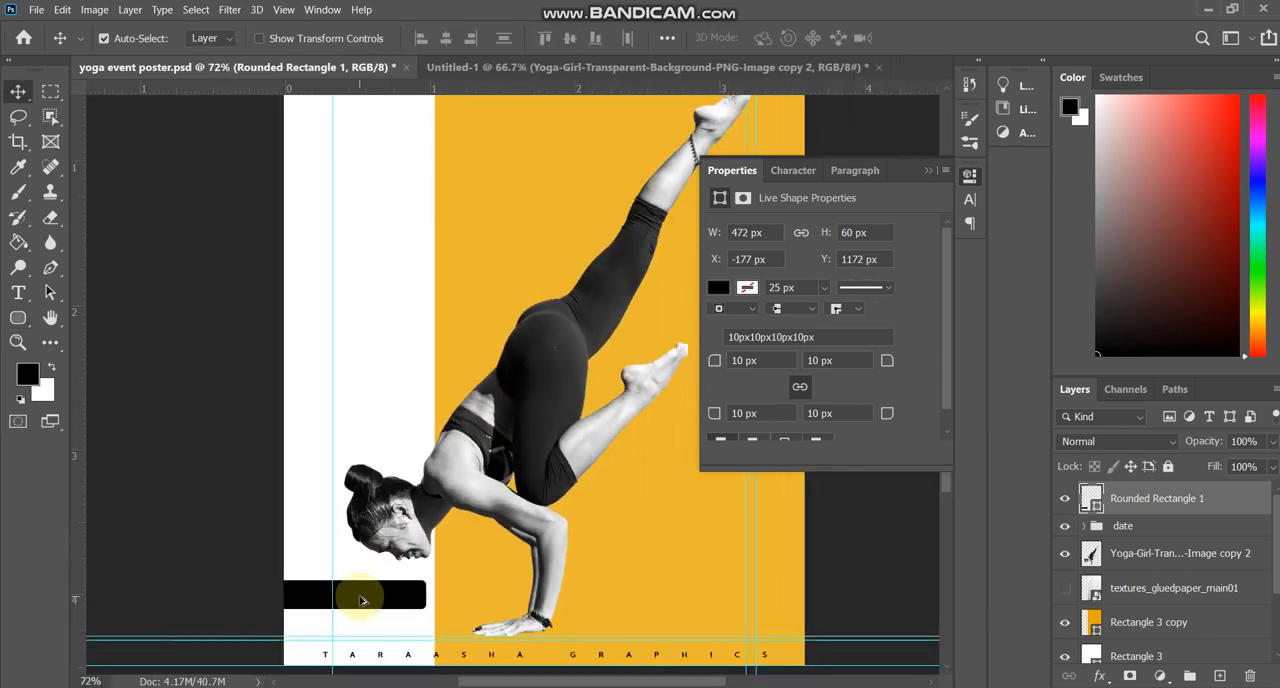
{"action": "left_click_drag", "start_coordinate": [362, 599], "coordinate": [361, 627]}
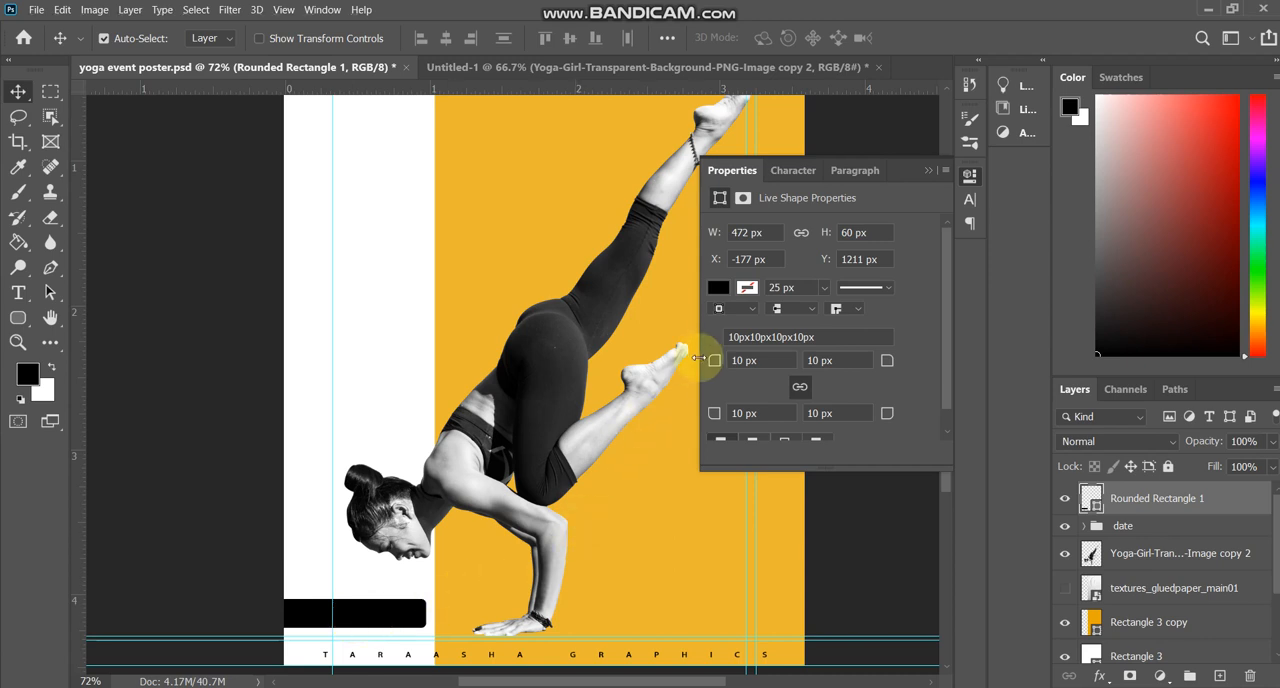
Recolor the rounded bar's fill to dark gray #242424, sampled from the girl's leggings.
{"action": "left_click", "coordinate": [718, 288]}
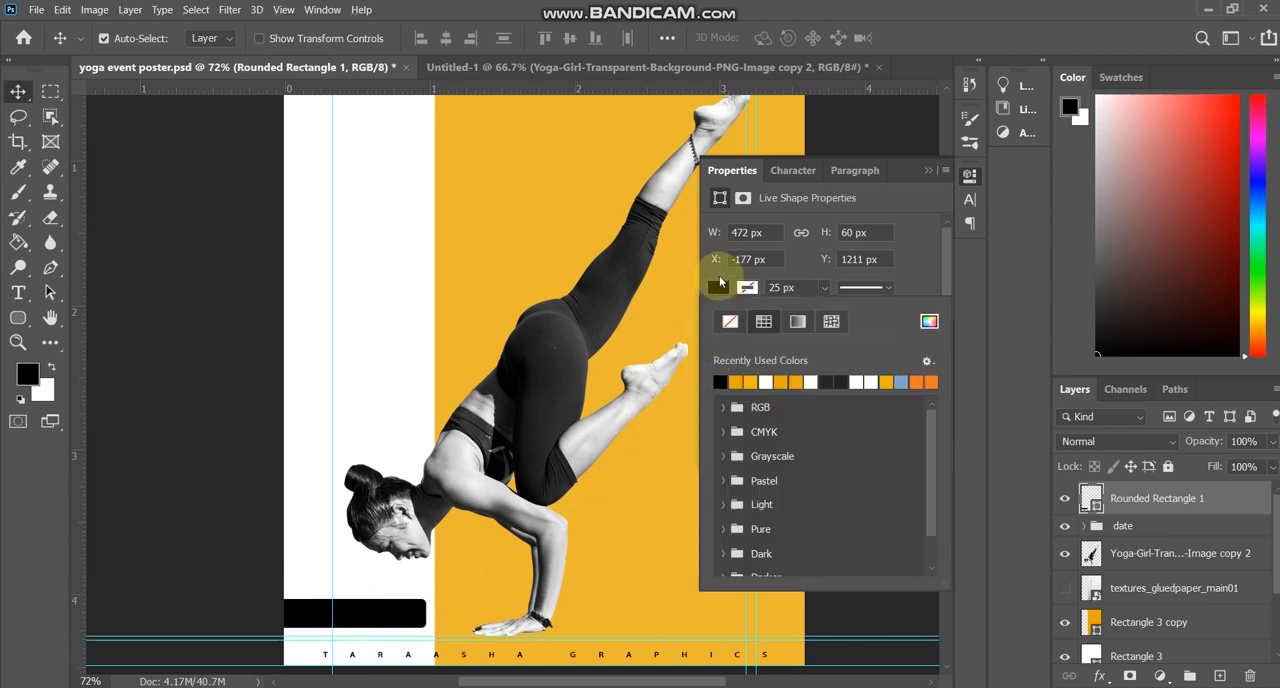
{"action": "left_click", "coordinate": [719, 287]}
{"action": "left_click", "coordinate": [928, 173]}
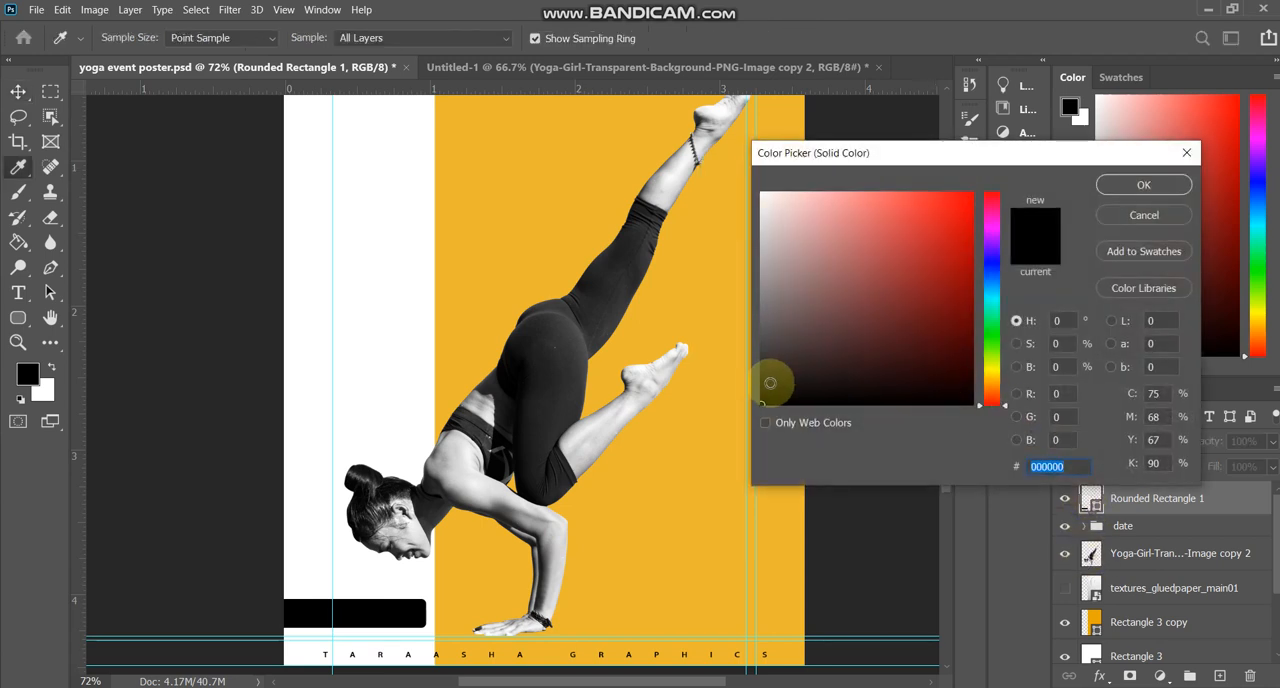
{"action": "left_click", "coordinate": [769, 383]}
{"action": "left_click", "coordinate": [547, 354]}
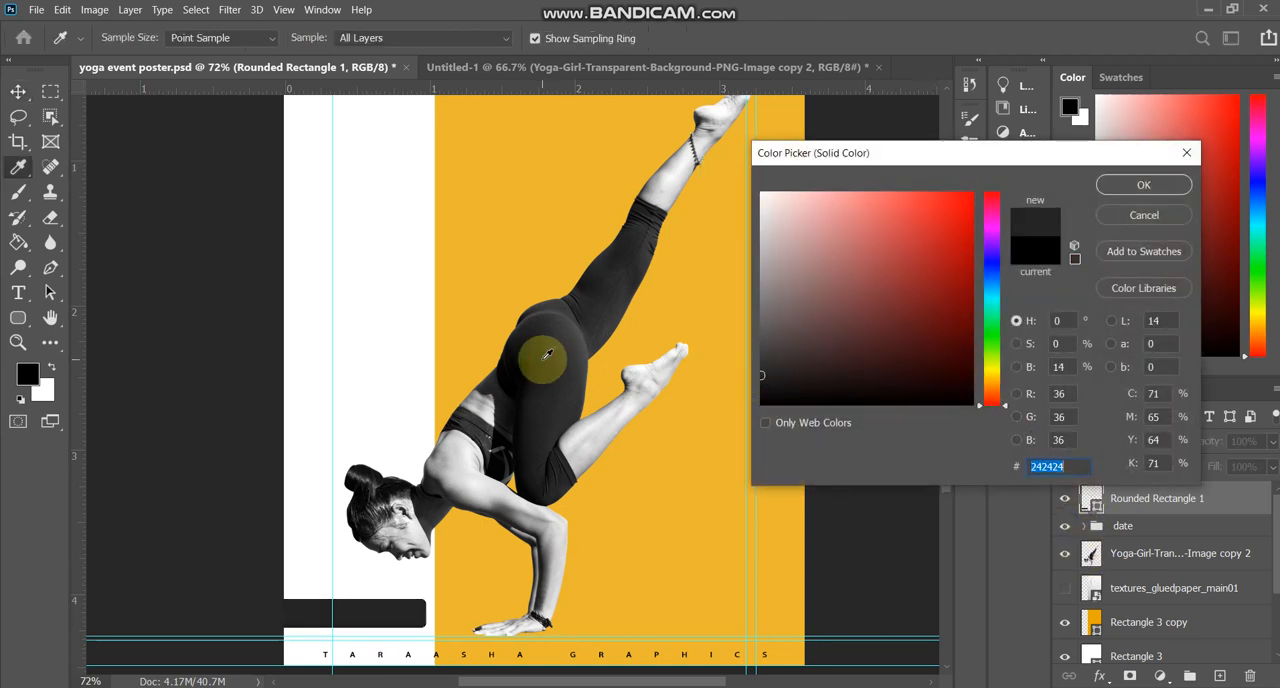
{"action": "key", "text": "Return"}
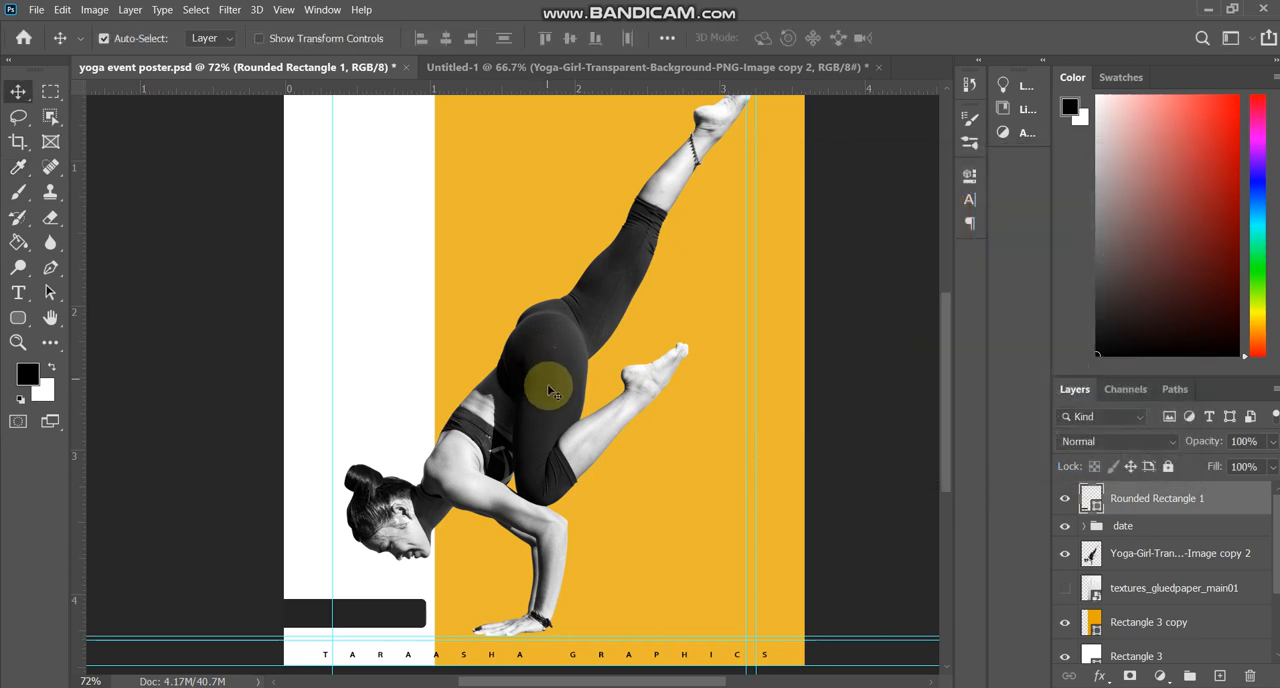
Duplicate the dark bar seven times up the poster, staggering how far each copy reaches in from the edge around the girl.
{"action": "left_click", "coordinate": [363, 630]}
{"action": "left_click_drag", "start_coordinate": [369, 620], "coordinate": [421, 369]}
{"action": "left_click_drag", "start_coordinate": [421, 369], "coordinate": [426, 330]}
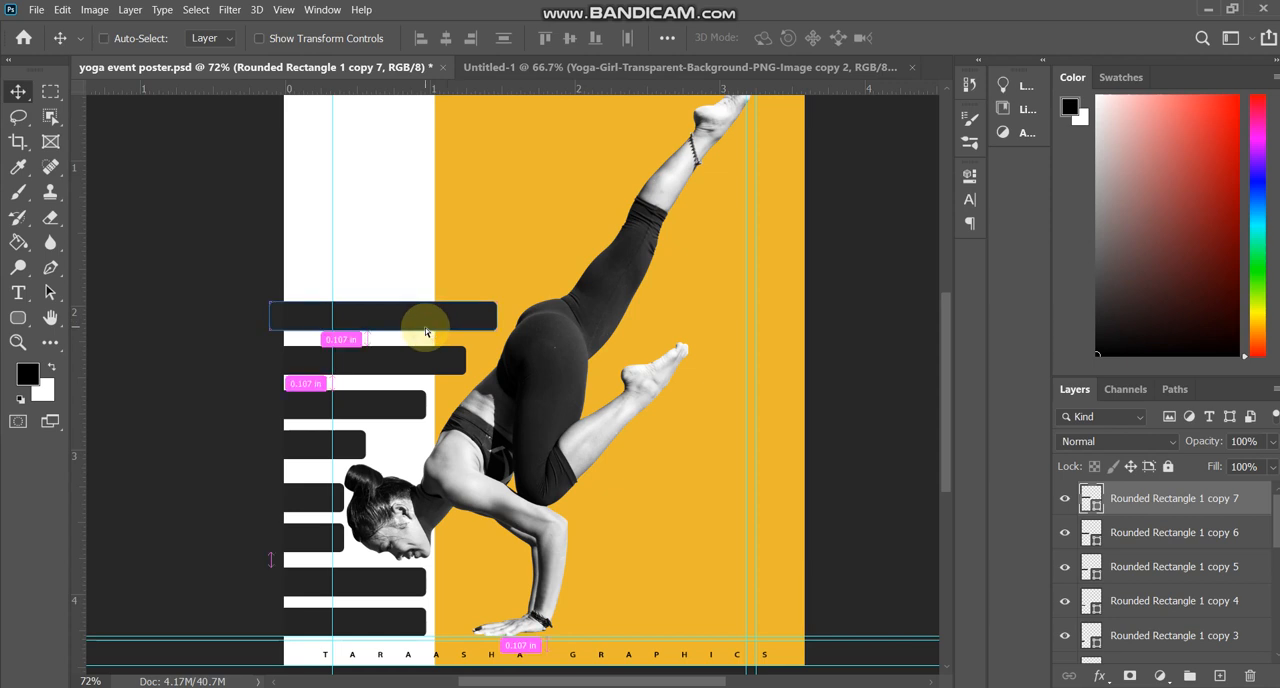
Stretch the topmost bar's outer end well past the canvas's left edge, keeping its inner end in place.
{"action": "key", "text": "ctrl+t"}
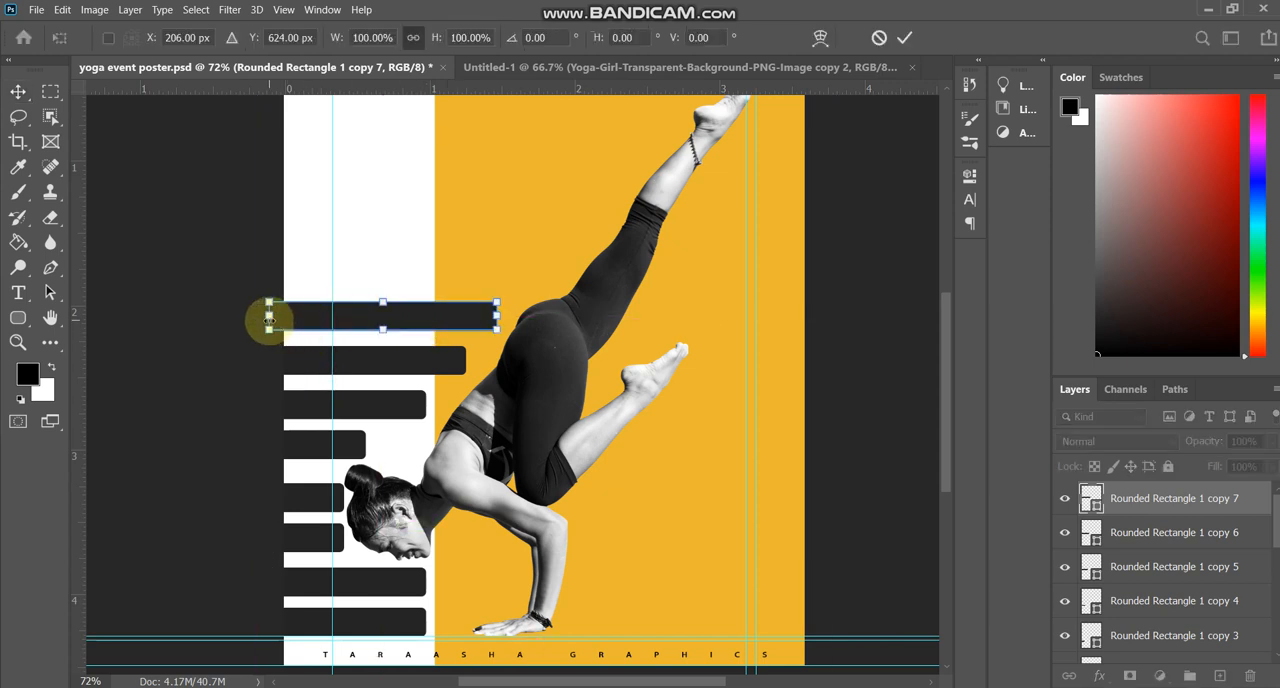
{"action": "left_click_drag", "start_coordinate": [270, 318], "coordinate": [153, 316]}
{"action": "key", "text": "Return"}
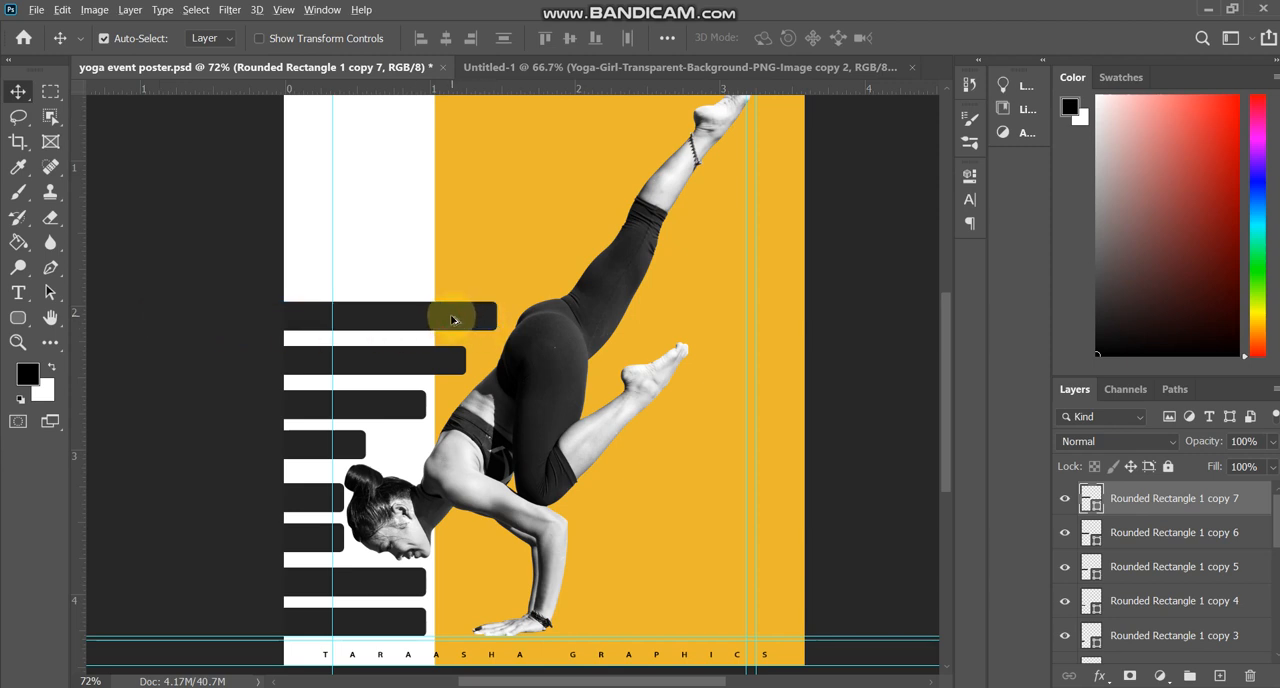
Add five more staggered copies of the long bar above it, stacking them up to just below the credit text.
{"action": "left_click_drag", "start_coordinate": [452, 319], "coordinate": [464, 191]}
{"action": "key", "text": "alt+shift"}
{"action": "left_click_drag", "start_coordinate": [502, 228], "coordinate": [534, 178]}
{"action": "scroll", "coordinate": [540, 320], "scroll_direction": "down", "scroll_amount": 2}
{"action": "left_click", "coordinate": [478, 258]}
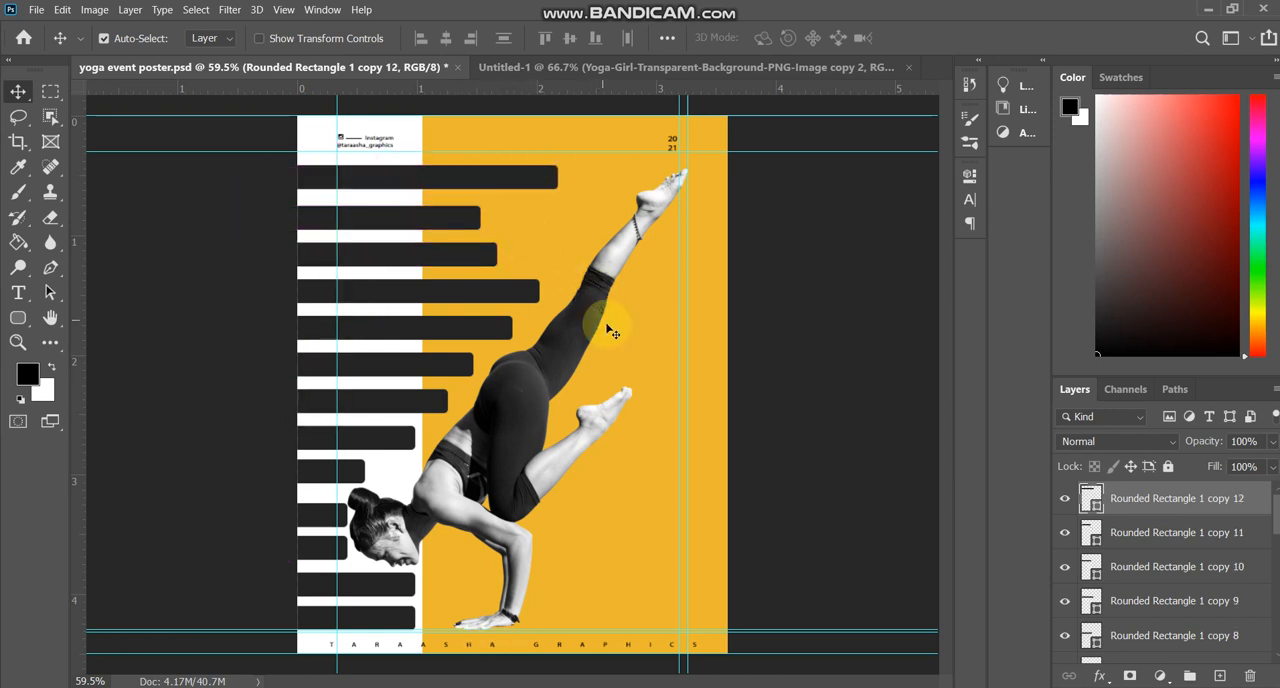
{"action": "scroll", "coordinate": [602, 321], "scroll_direction": "up", "scroll_amount": 3}
{"action": "scroll", "coordinate": [602, 322], "scroll_direction": "down", "scroll_amount": 3}
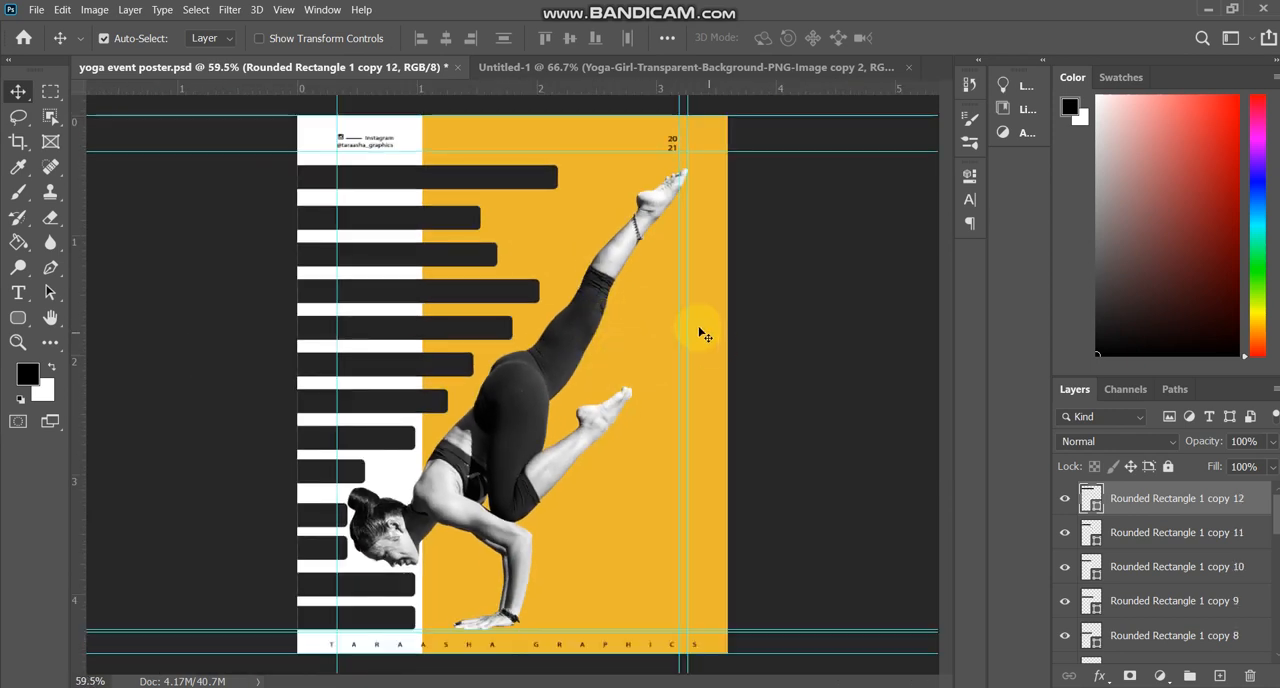
Deselect the layers and draw a rectangle about 291 × 294 px over the girl's raised leg.
{"action": "left_click", "coordinate": [766, 374]}
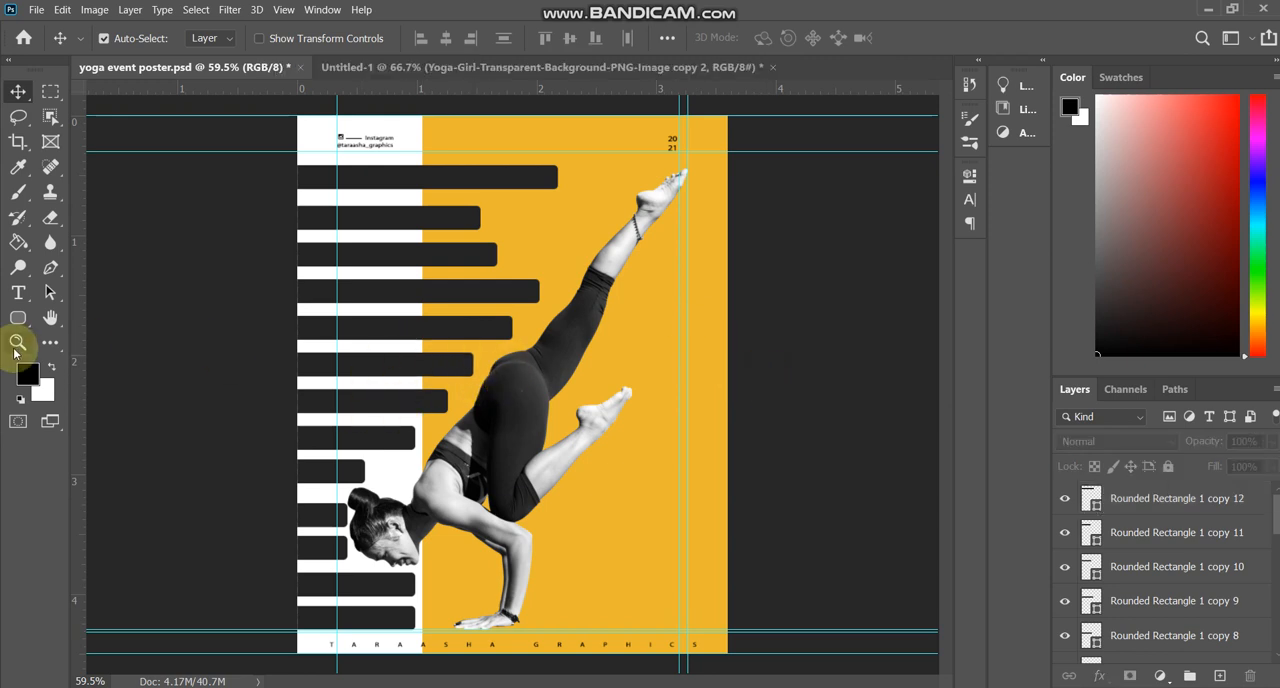
{"action": "left_click_drag", "start_coordinate": [18, 317], "coordinate": [82, 320]}
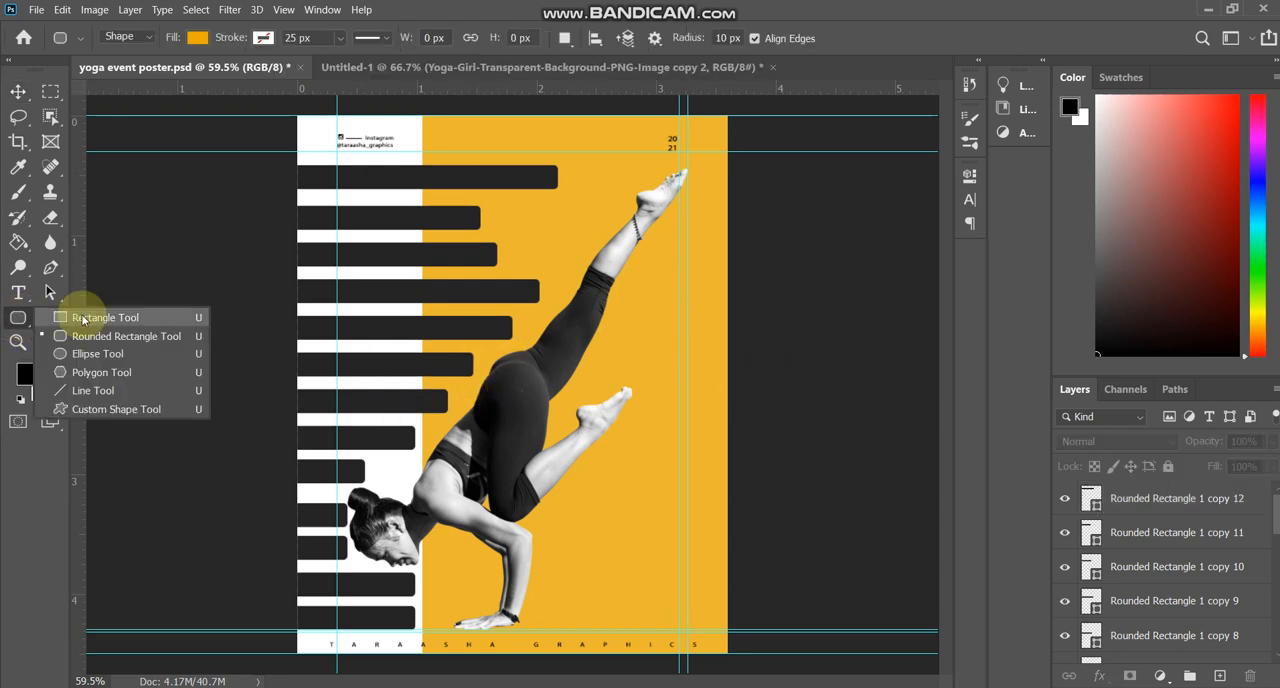
{"action": "left_click", "coordinate": [82, 318]}
{"action": "scroll", "coordinate": [567, 278], "scroll_direction": "up", "scroll_amount": 2}
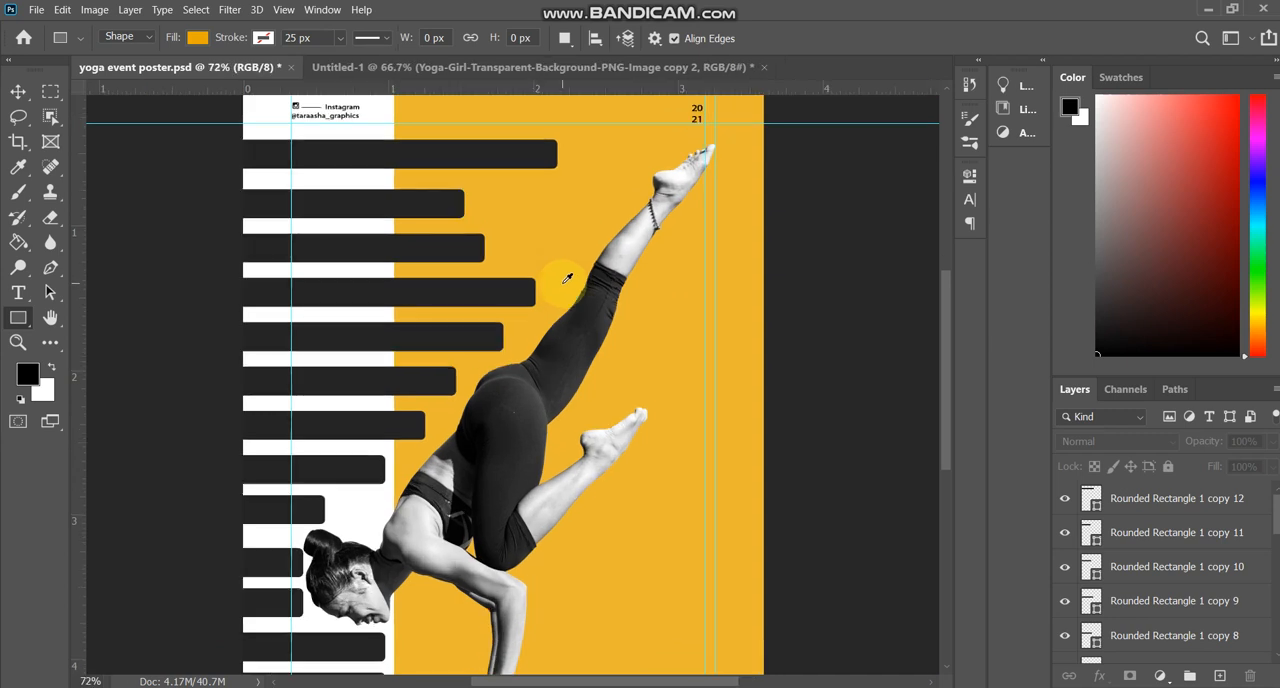
{"action": "scroll", "coordinate": [567, 278], "scroll_direction": "down", "scroll_amount": 2}
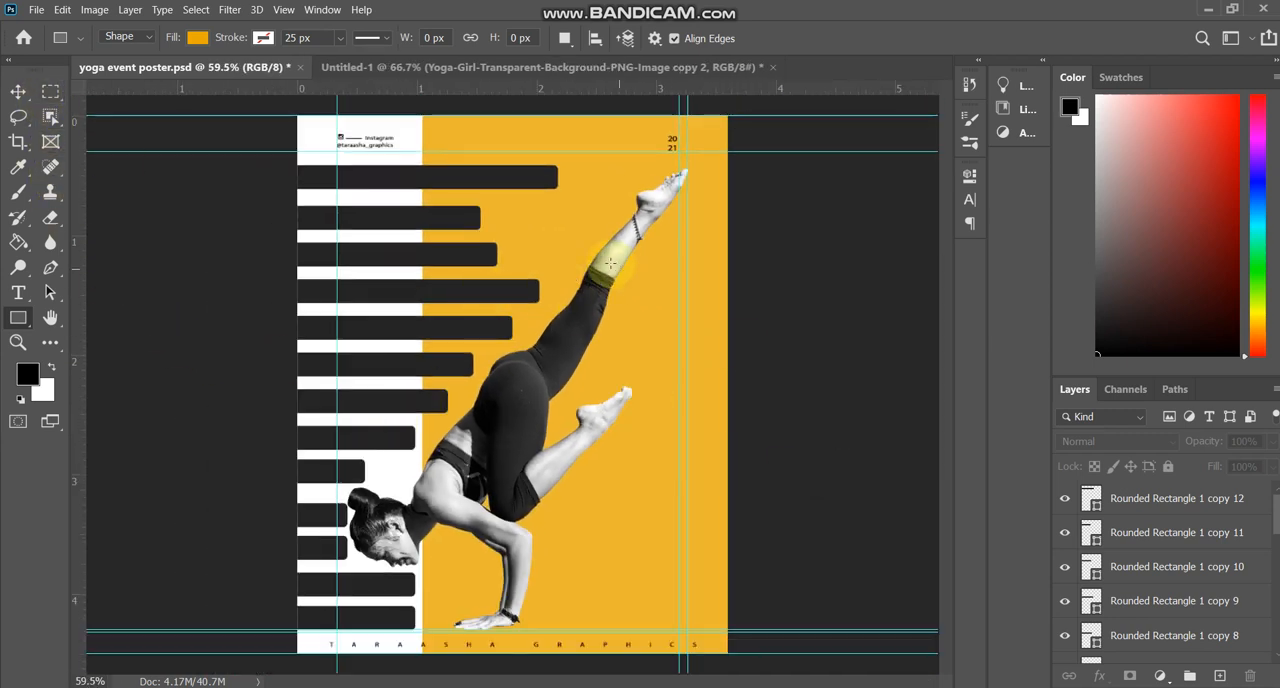
{"action": "left_click_drag", "start_coordinate": [535, 246], "coordinate": [651, 362]}
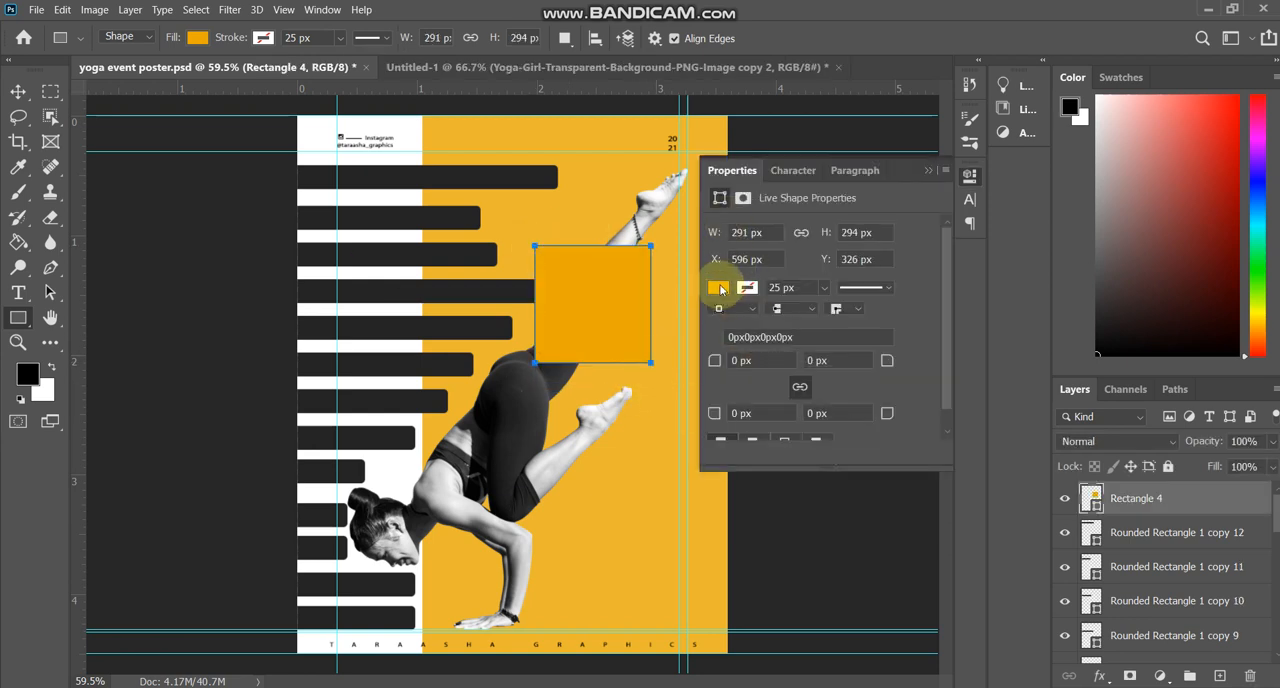
Turn the rectangle into an open frame with no fill and a 15 px white stroke.
{"action": "left_click", "coordinate": [718, 288]}
{"action": "left_click", "coordinate": [729, 321]}
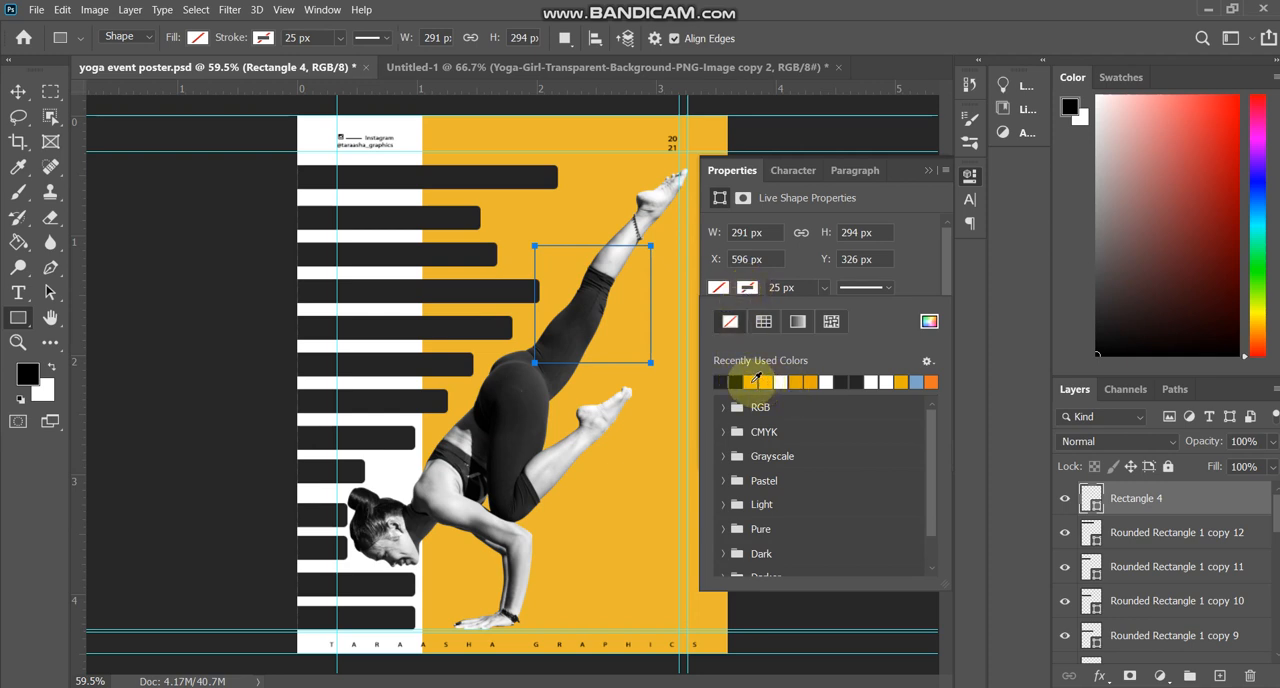
{"action": "left_click", "coordinate": [790, 380]}
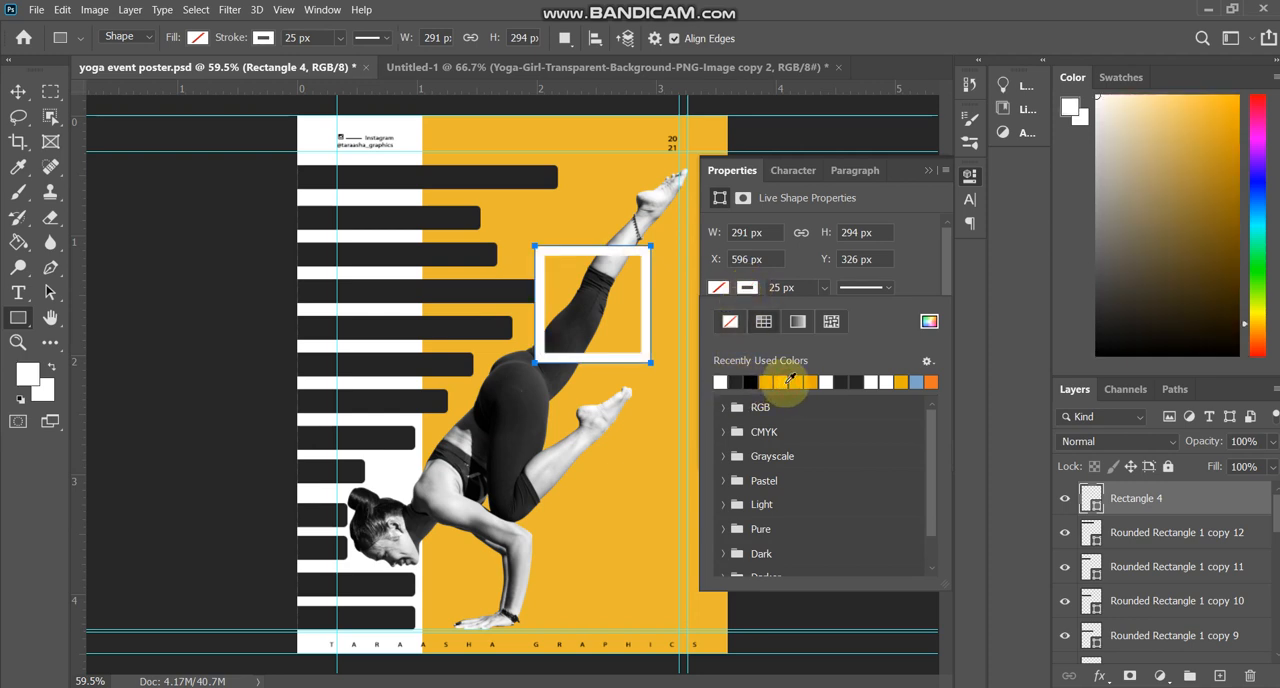
{"action": "left_click", "coordinate": [795, 287]}
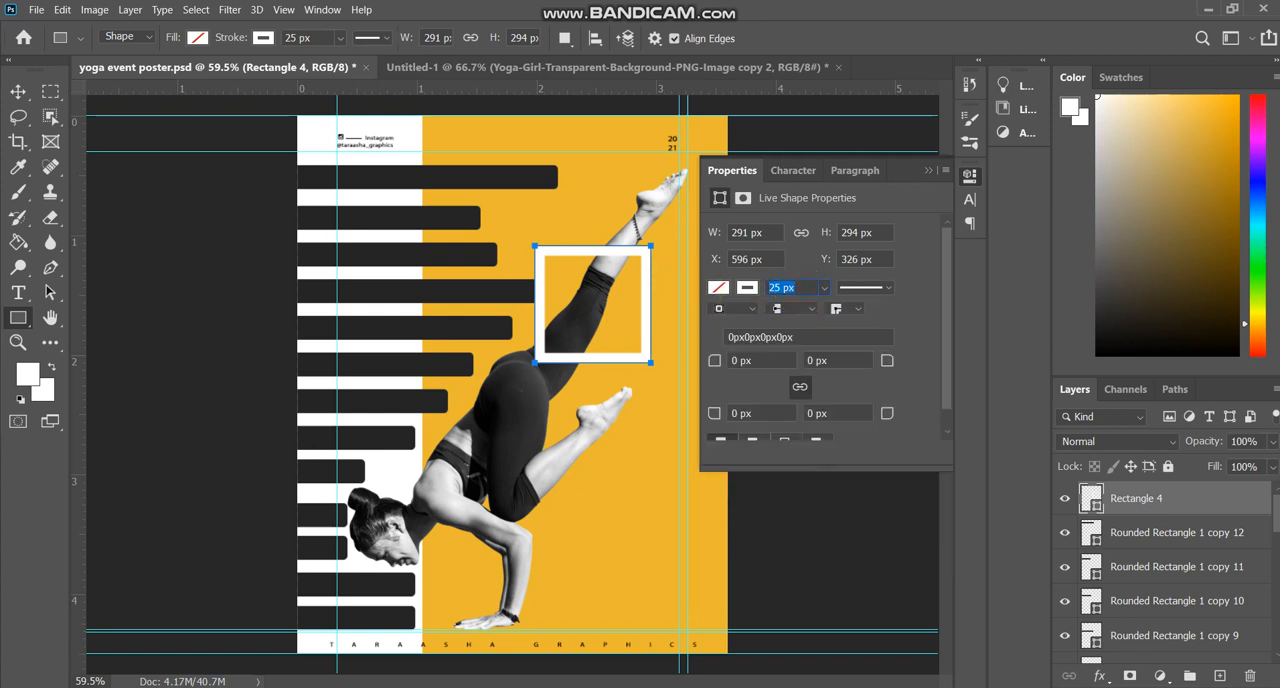
{"action": "key", "text": "Return"}
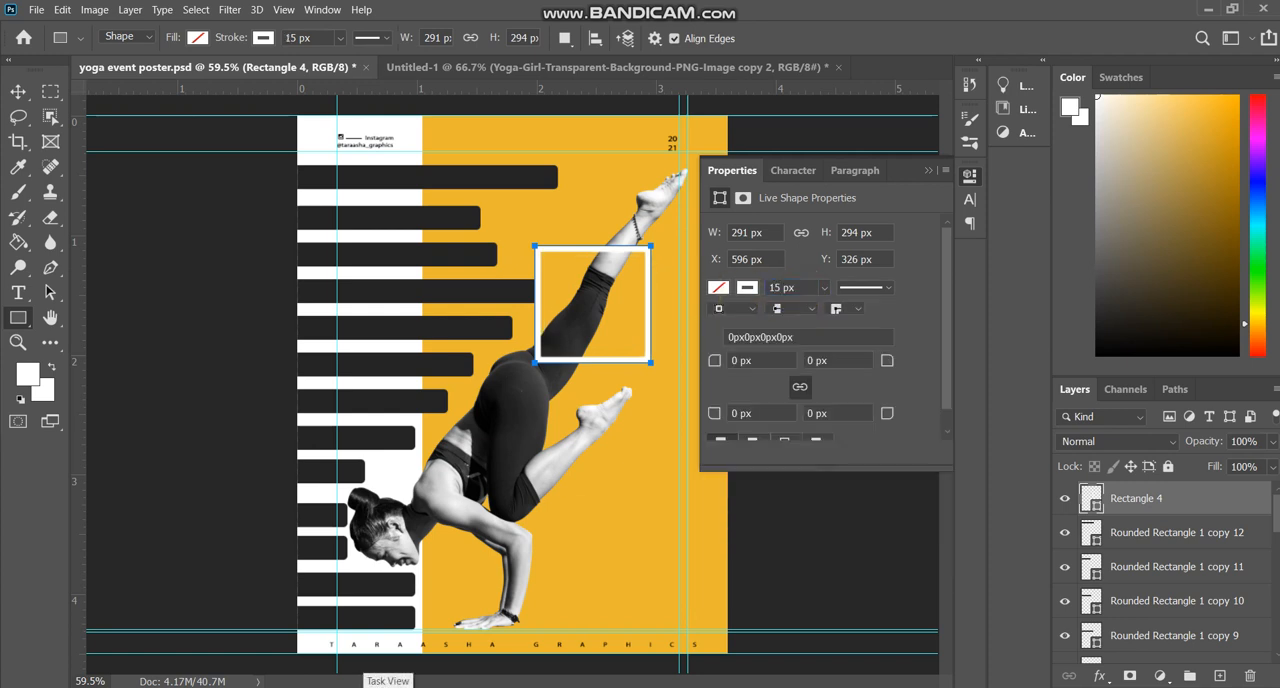
{"action": "key", "text": "Return"}
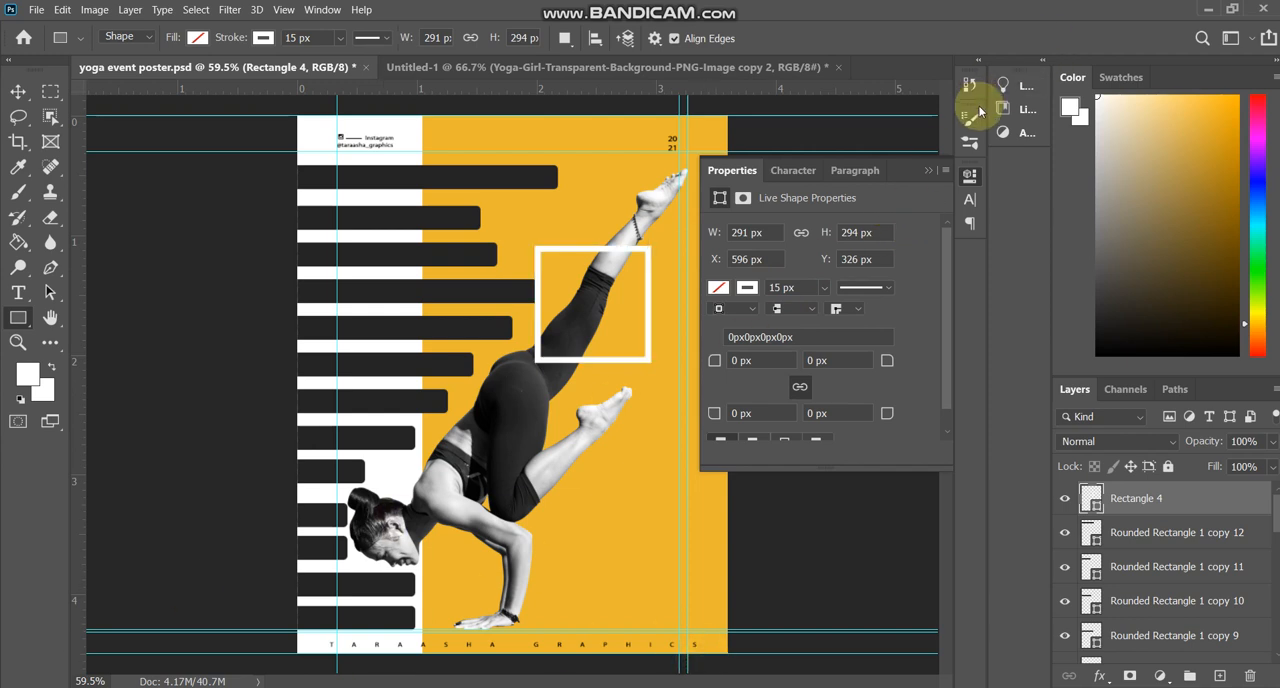
{"action": "left_click", "coordinate": [926, 168]}
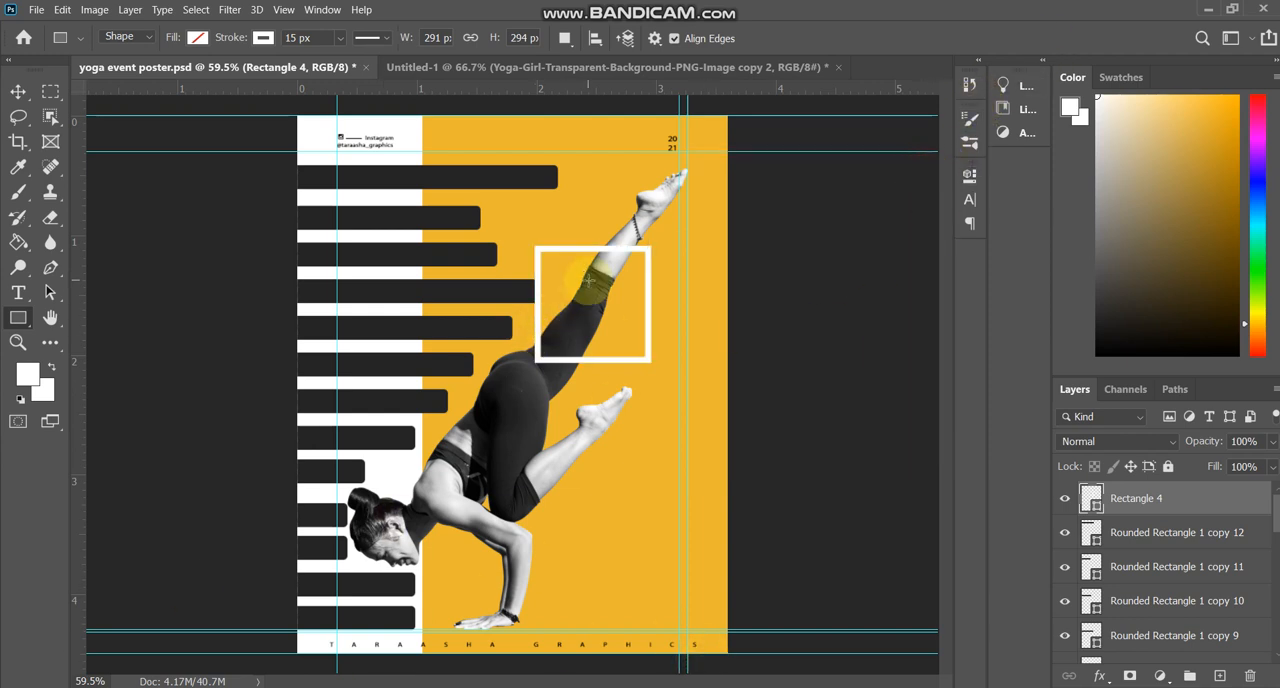
Rotate the white frame about 25°, scale it to 83%, and move it up around the raised leg's calf.
{"action": "key", "text": "v"}
{"action": "left_click", "coordinate": [618, 252]}
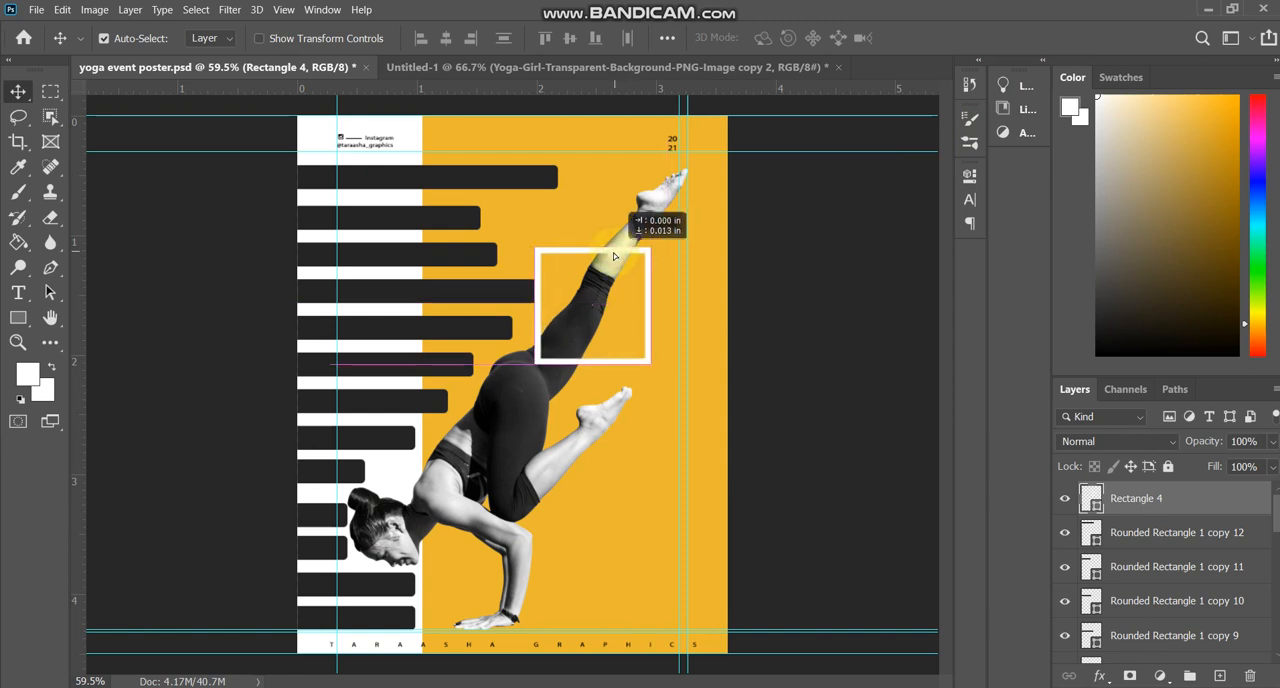
{"action": "key", "text": "ctrl+t"}
{"action": "left_click_drag", "start_coordinate": [716, 218], "coordinate": [750, 278]}
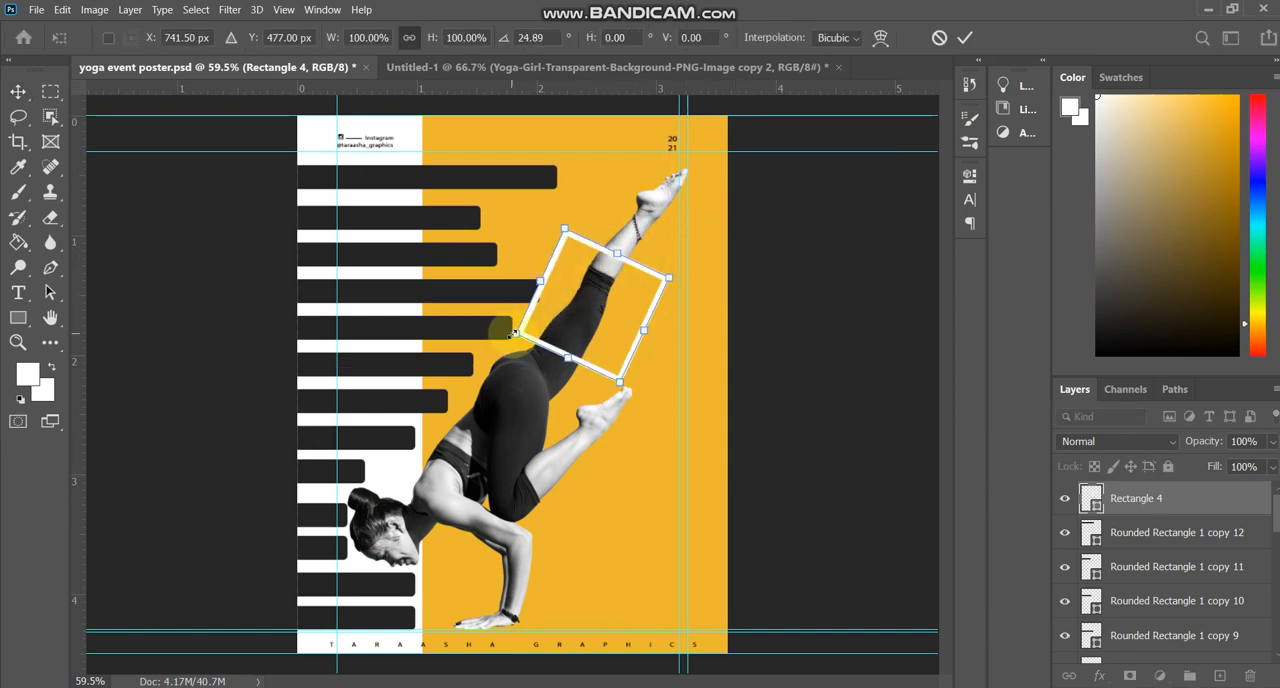
{"action": "left_click_drag", "start_coordinate": [517, 332], "coordinate": [541, 324]}
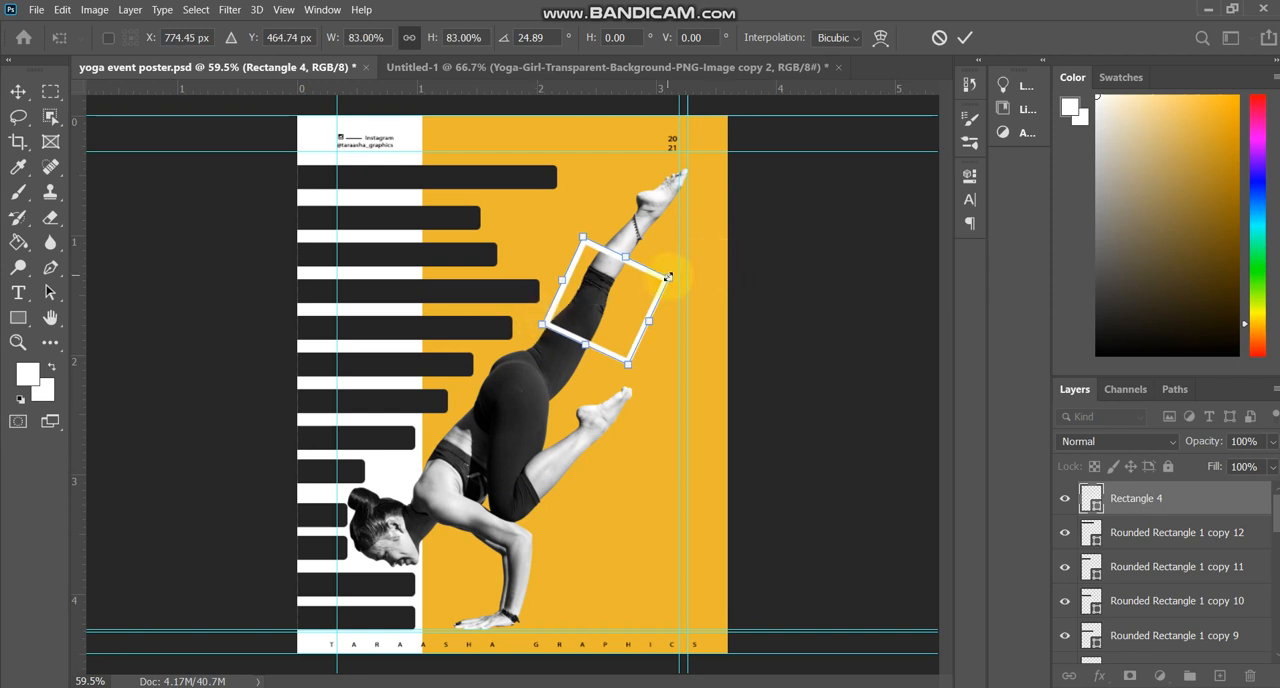
{"action": "key", "text": "Return"}
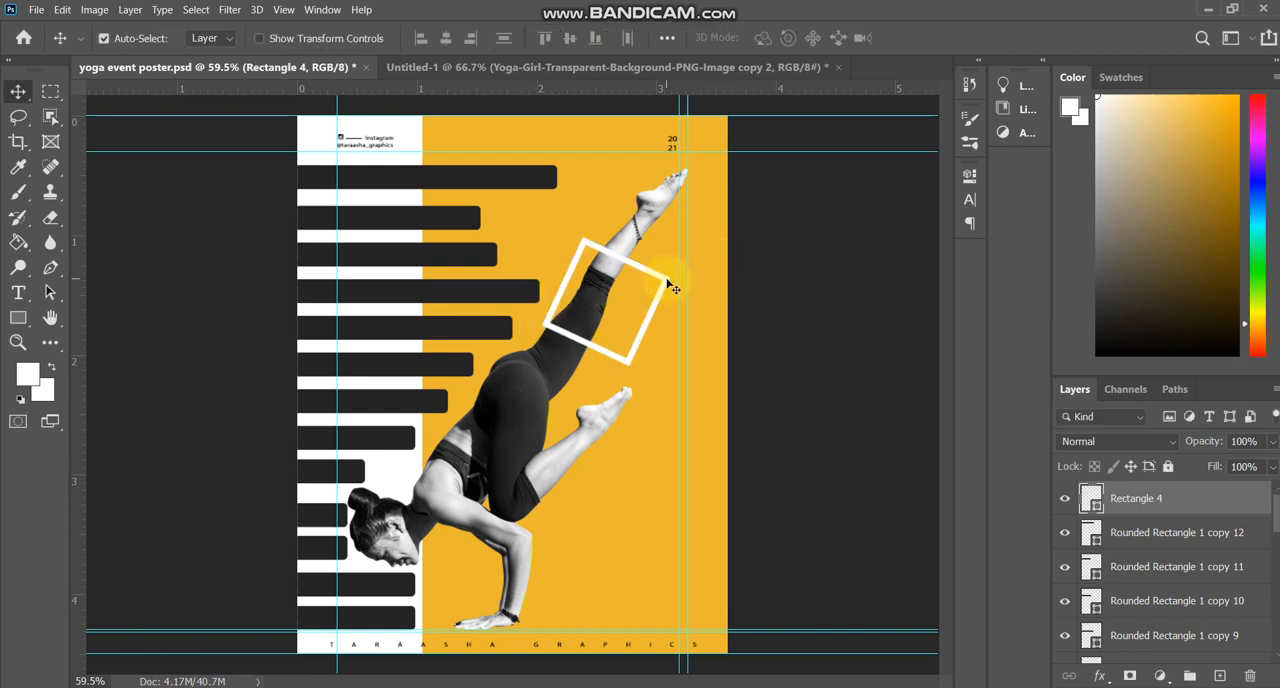
{"action": "left_click_drag", "start_coordinate": [666, 280], "coordinate": [668, 251]}
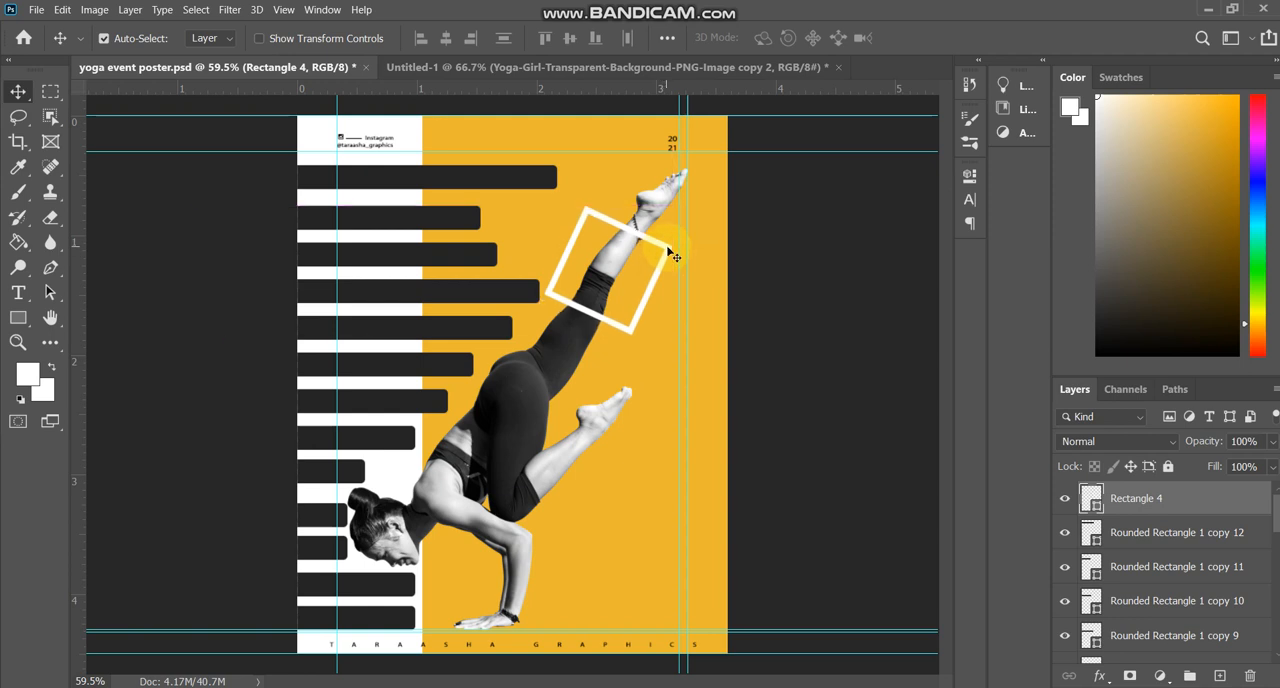
Duplicate the white frame down over the bent leg's foot, rotate the copy about -20°, and shrink it around the ankle.
{"action": "scroll", "coordinate": [668, 252], "scroll_direction": "up", "scroll_amount": 1}
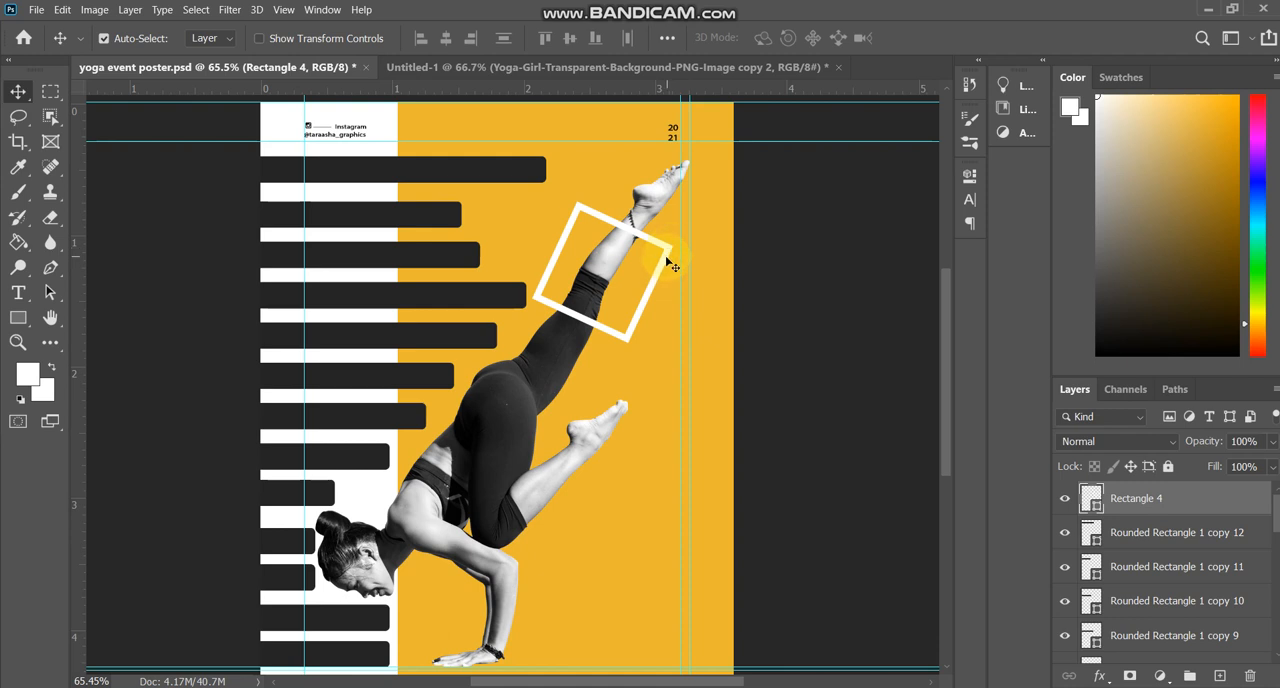
{"action": "left_click_drag", "start_coordinate": [666, 264], "coordinate": [666, 417]}
{"action": "key", "text": "ctrl+t"}
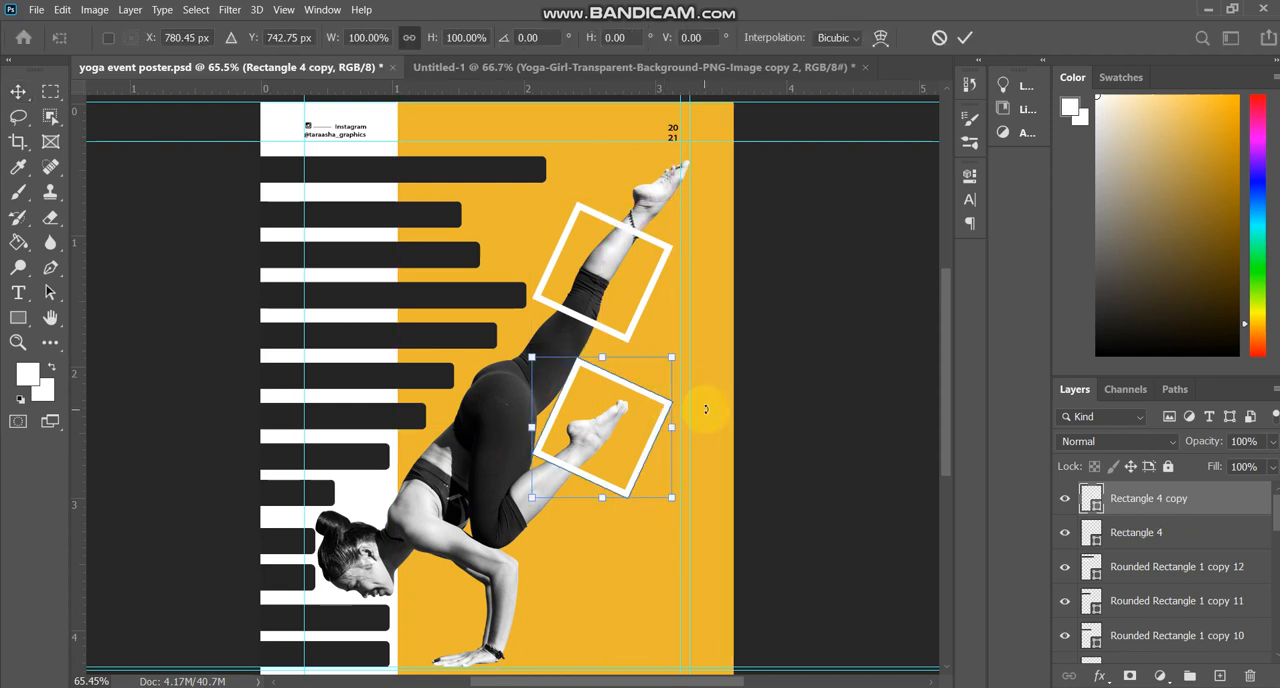
{"action": "left_click_drag", "start_coordinate": [737, 389], "coordinate": [708, 350]}
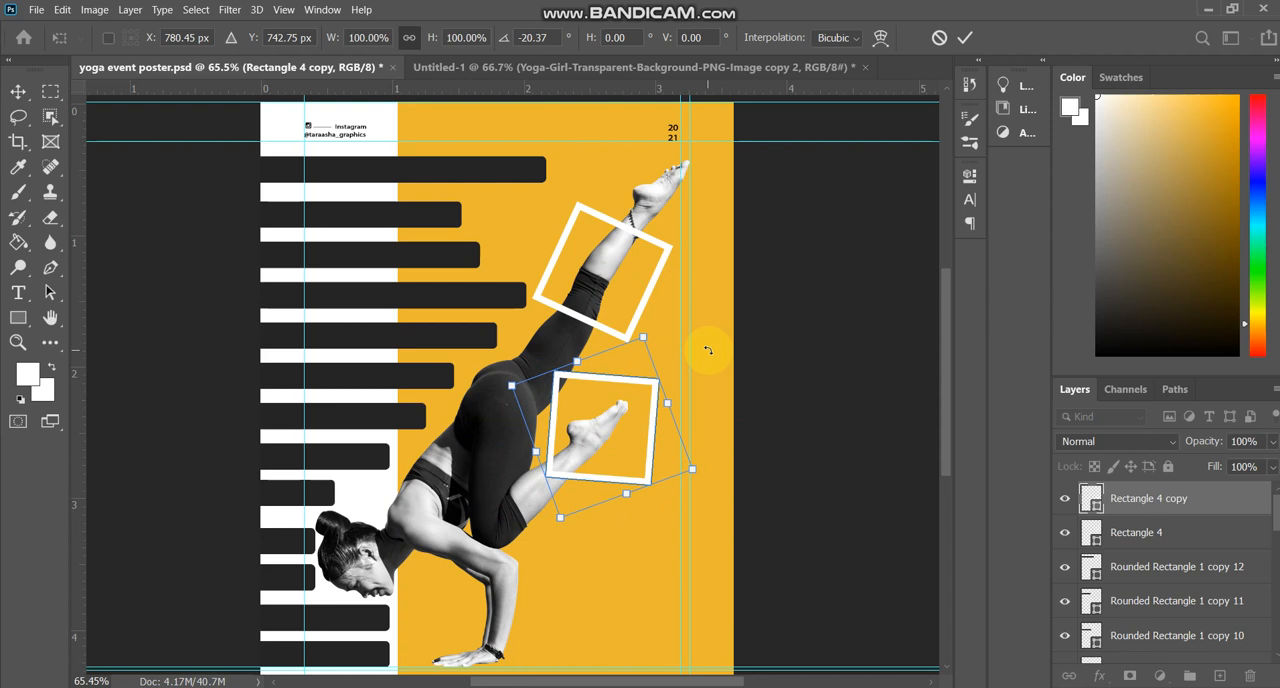
{"action": "left_click_drag", "start_coordinate": [643, 339], "coordinate": [606, 420]}
{"action": "key", "text": "Return"}
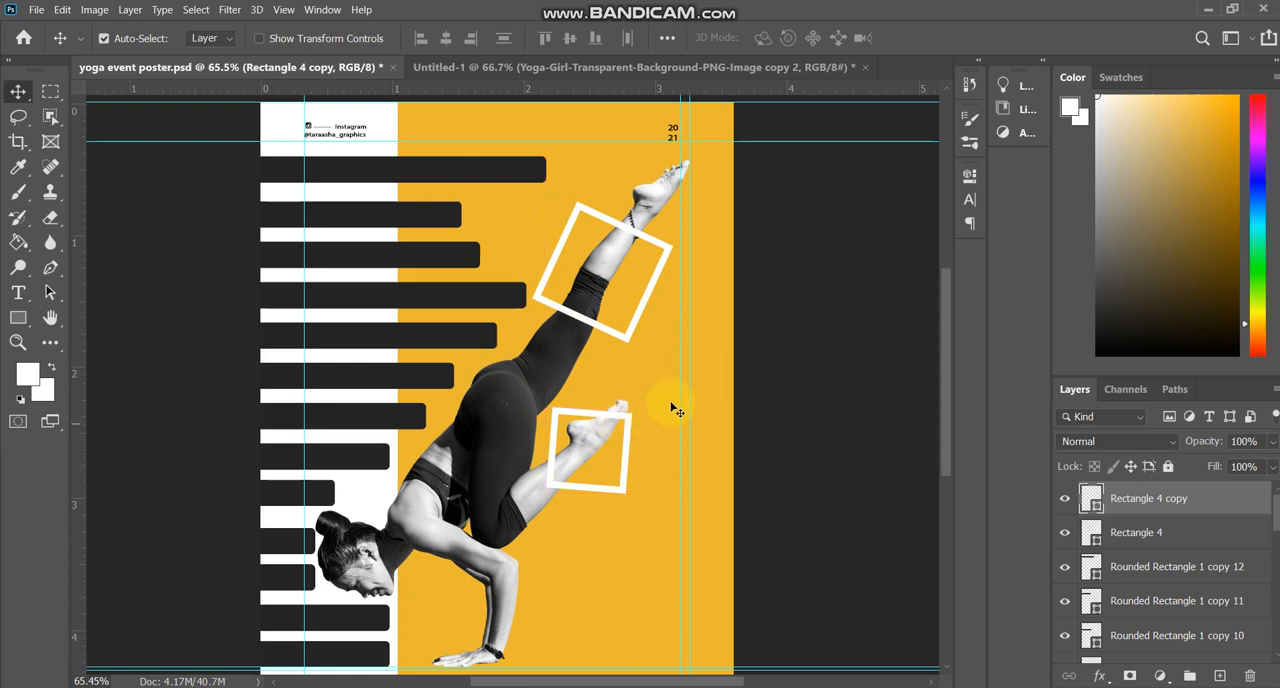
Hide and show each of the two white frames in turn to check which layer is which.
{"action": "scroll", "coordinate": [624, 450], "scroll_direction": "up", "scroll_amount": 1}
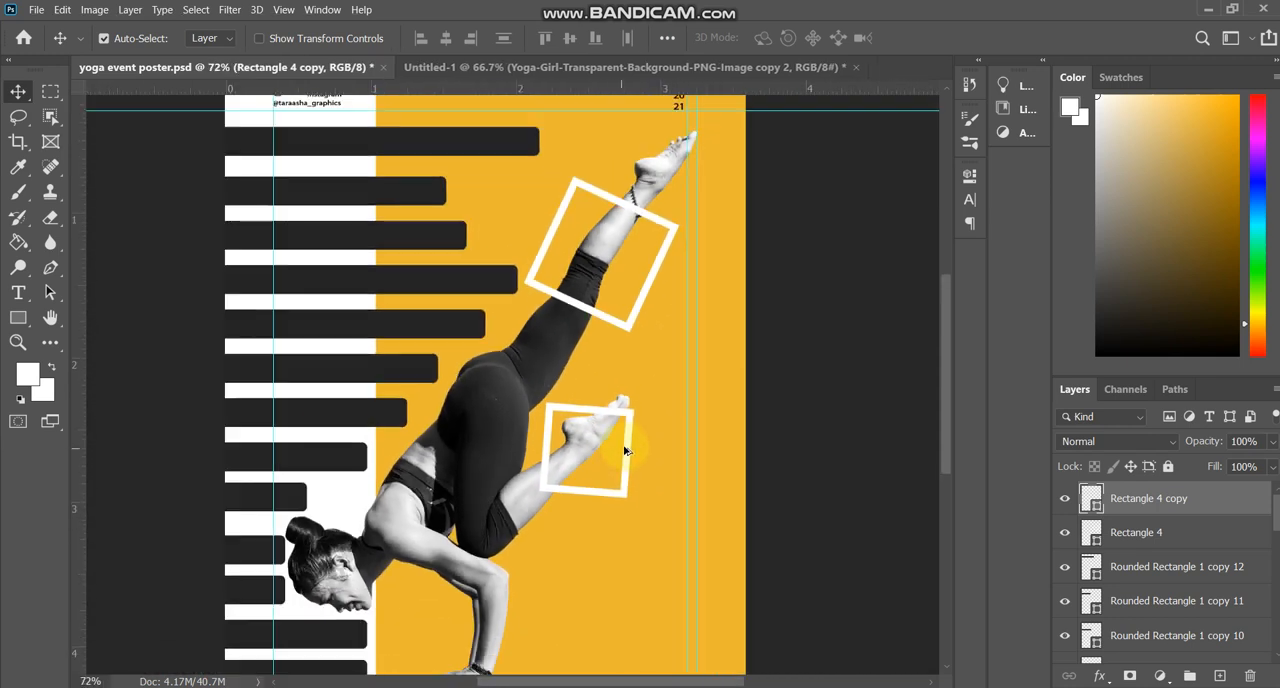
{"action": "left_click", "coordinate": [1064, 498]}
{"action": "left_click", "coordinate": [1064, 498]}
{"action": "left_click", "coordinate": [1064, 536]}
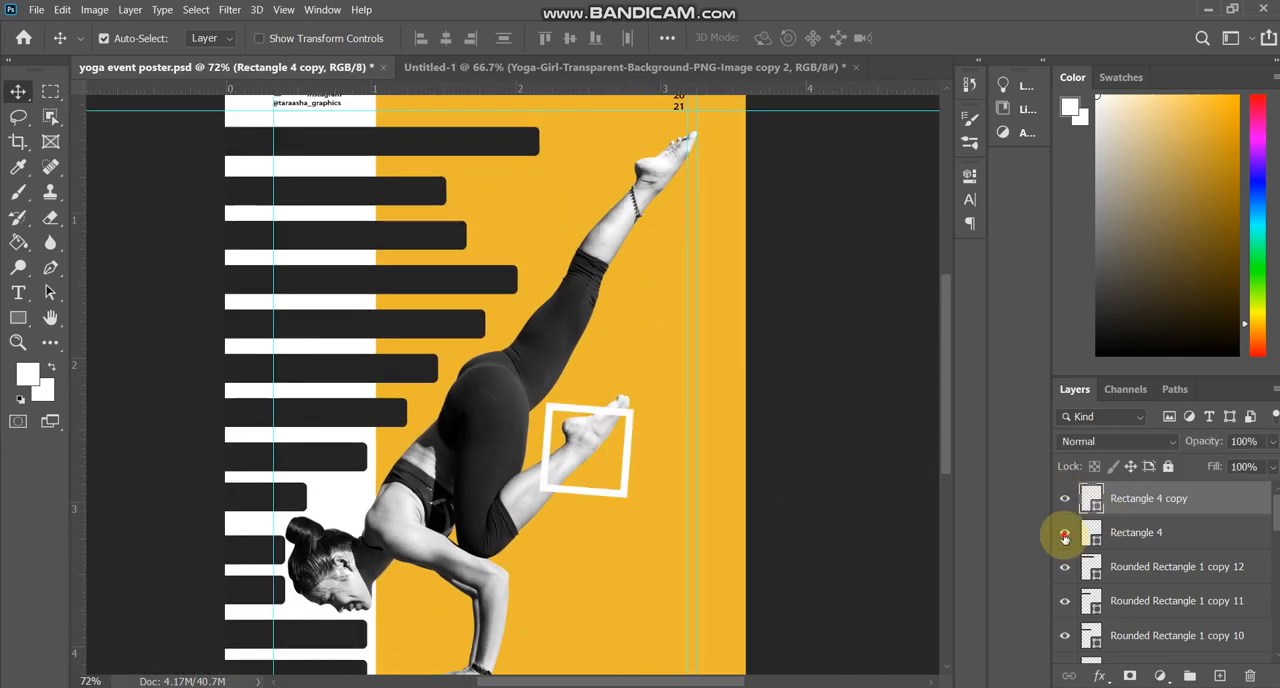
{"action": "left_click", "coordinate": [1064, 536]}
{"action": "scroll", "coordinate": [563, 474], "scroll_direction": "down", "scroll_amount": 1}
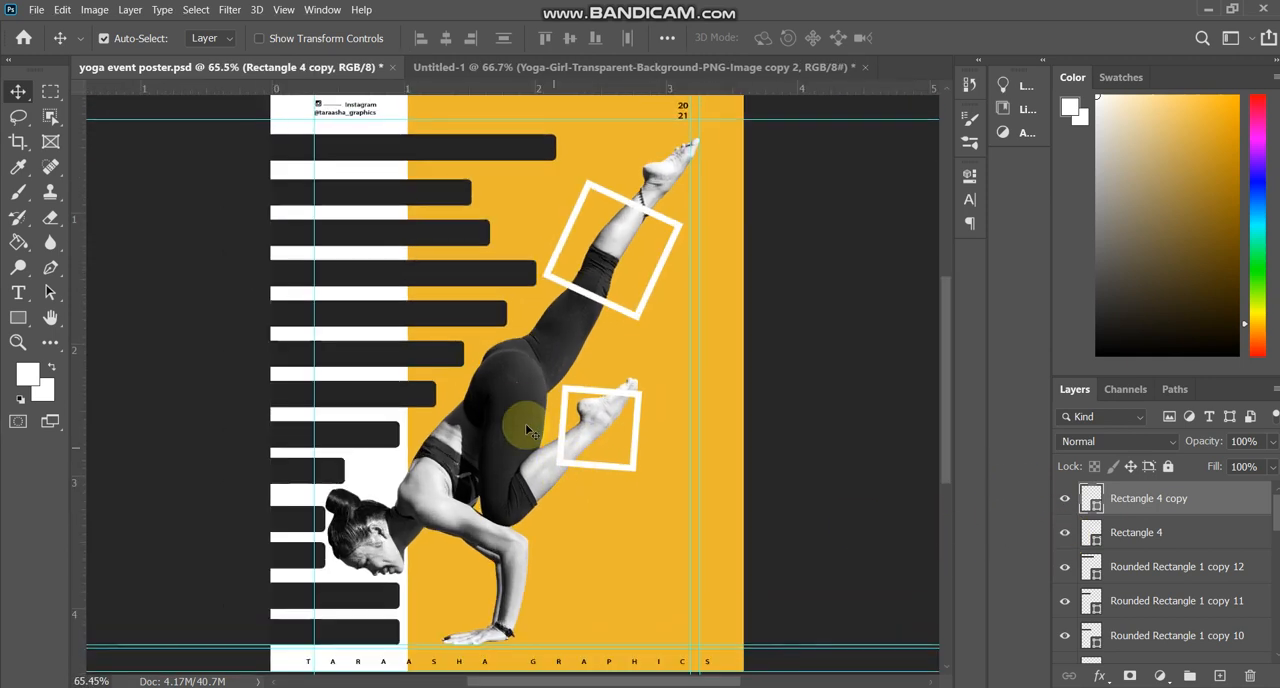
{"action": "left_click", "coordinate": [523, 422]}
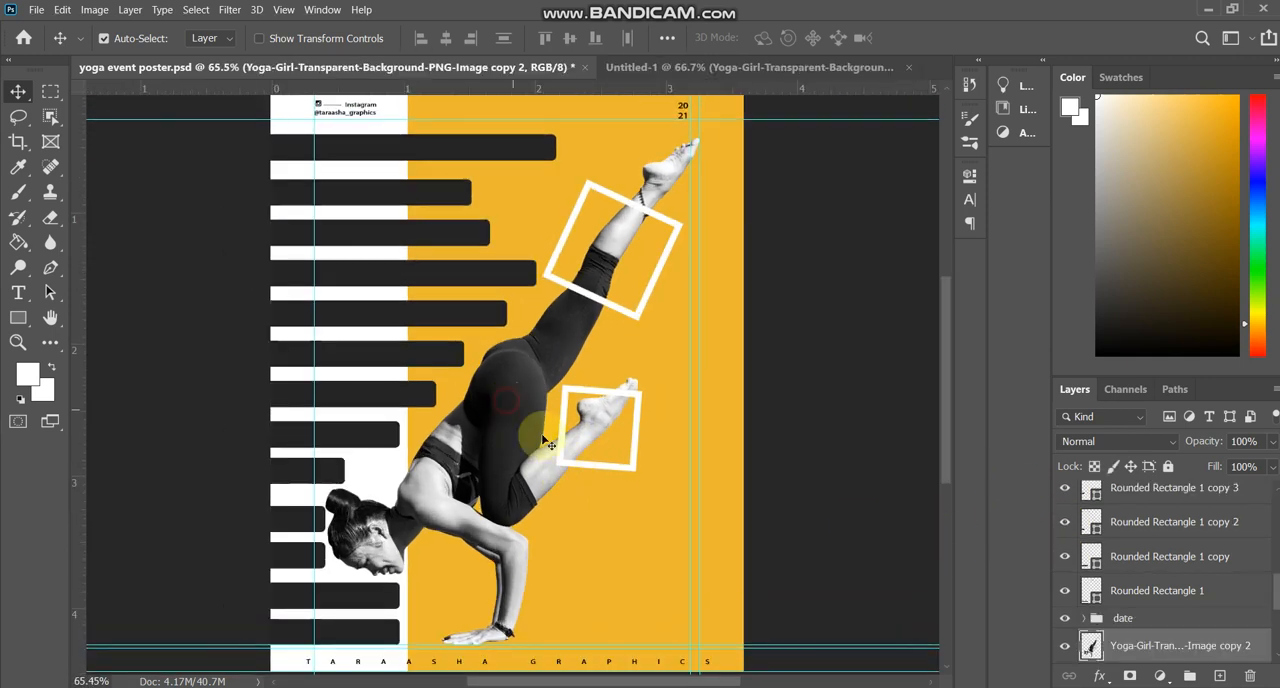
{"action": "left_click", "coordinate": [1064, 646]}
{"action": "left_click", "coordinate": [1064, 646]}
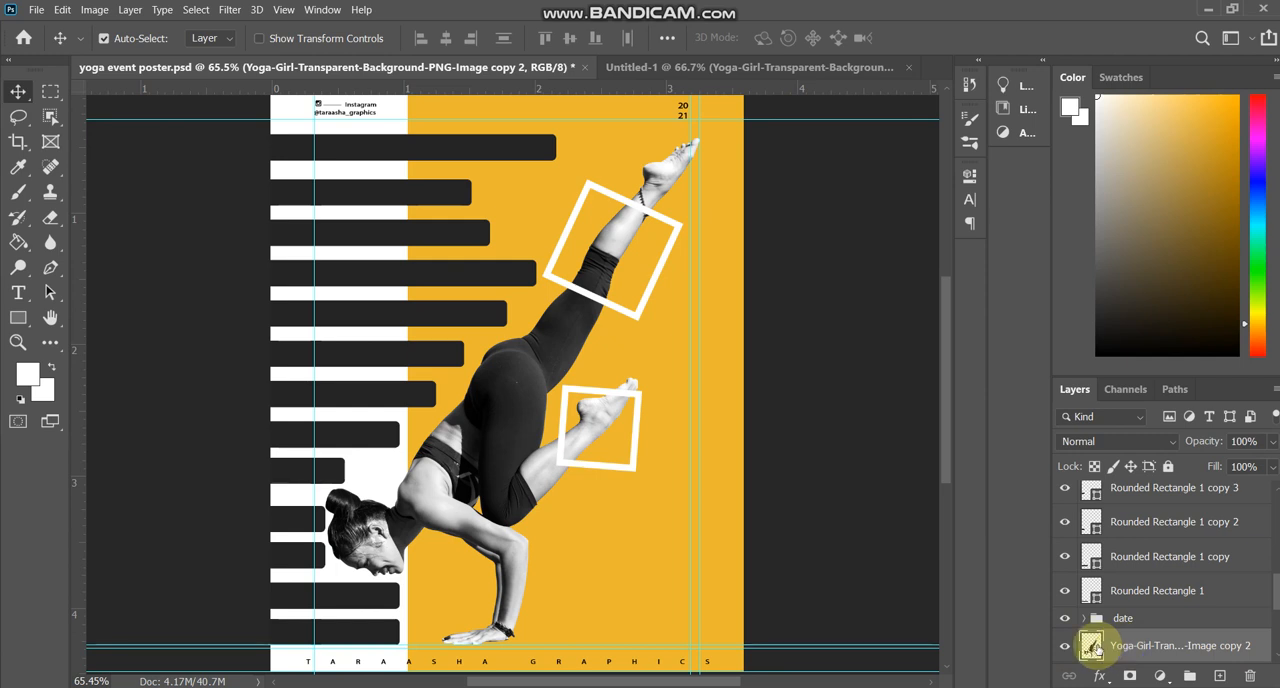
{"action": "left_click", "coordinate": [1090, 647], "text": "ctrl"}
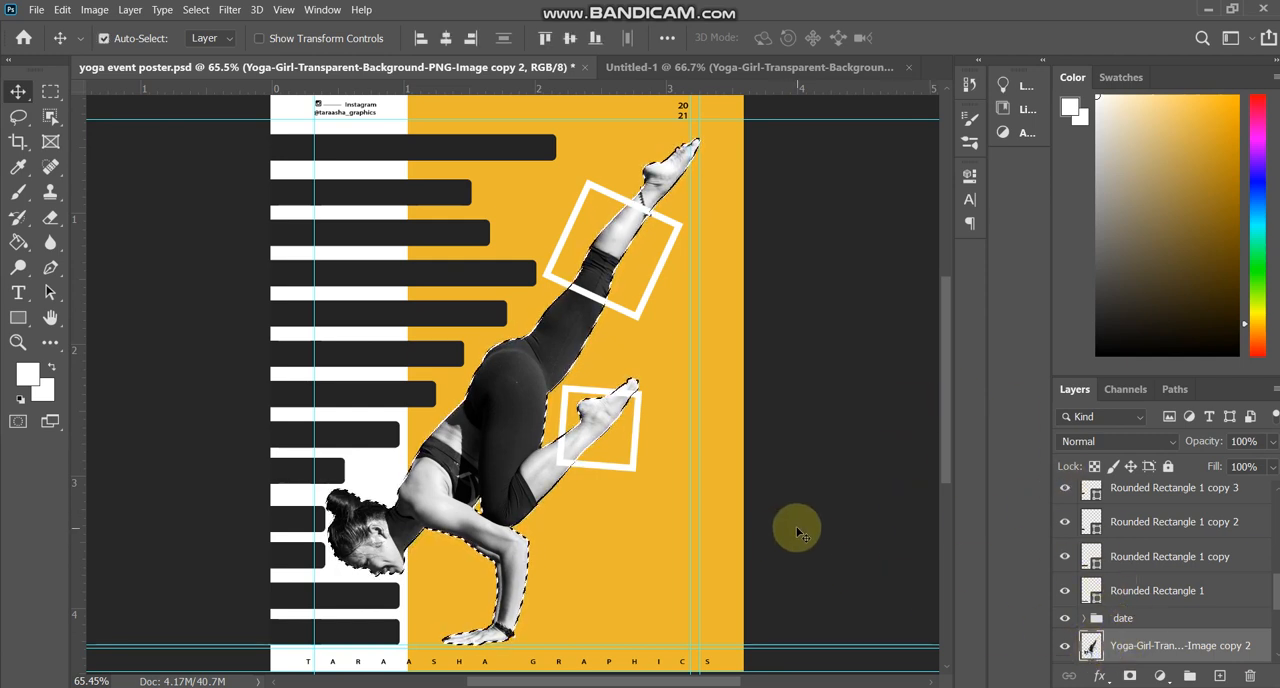
{"action": "left_click", "coordinate": [906, 511]}
{"action": "key", "text": "ctrl+d"}
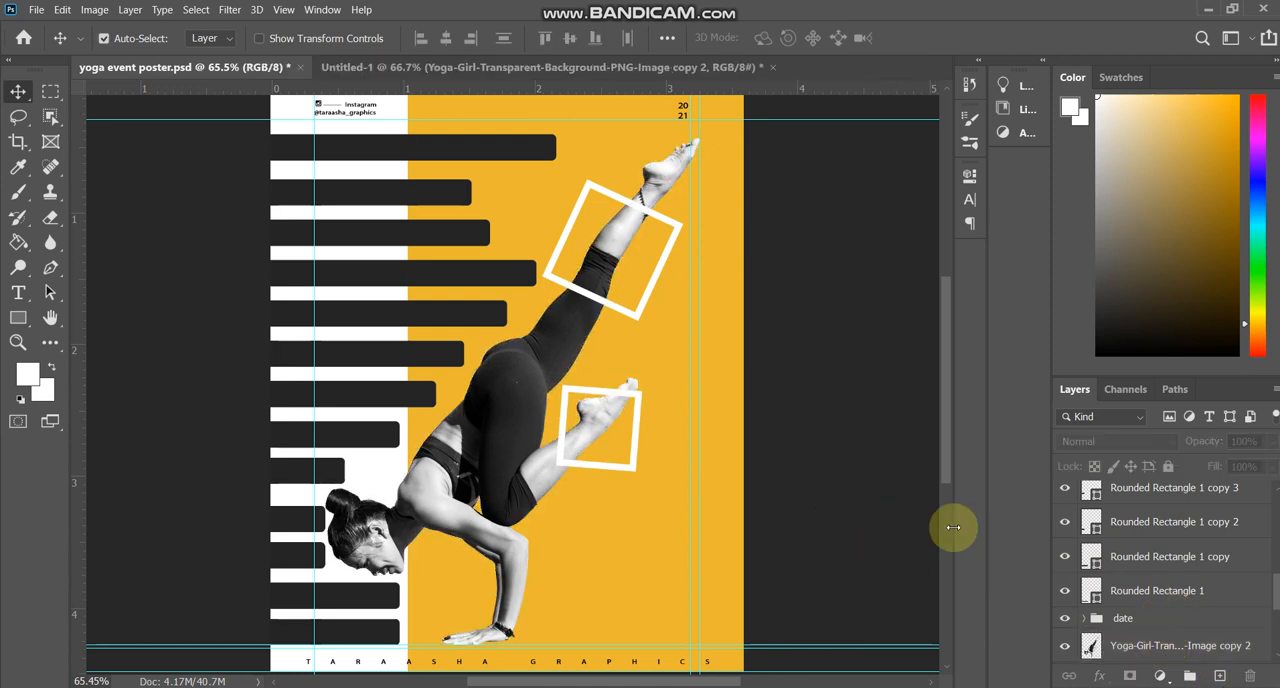
Add a layer mask to each of the two white frames.
{"action": "left_click", "coordinate": [642, 311]}
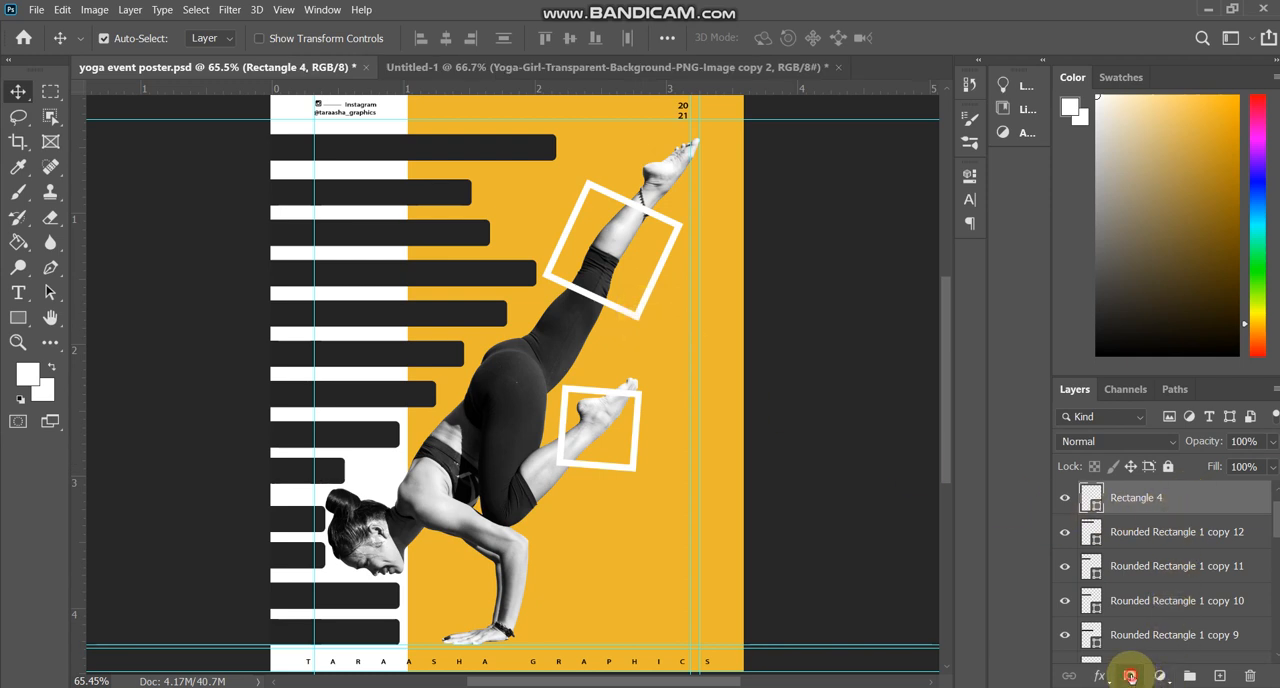
{"action": "left_click", "coordinate": [1130, 677]}
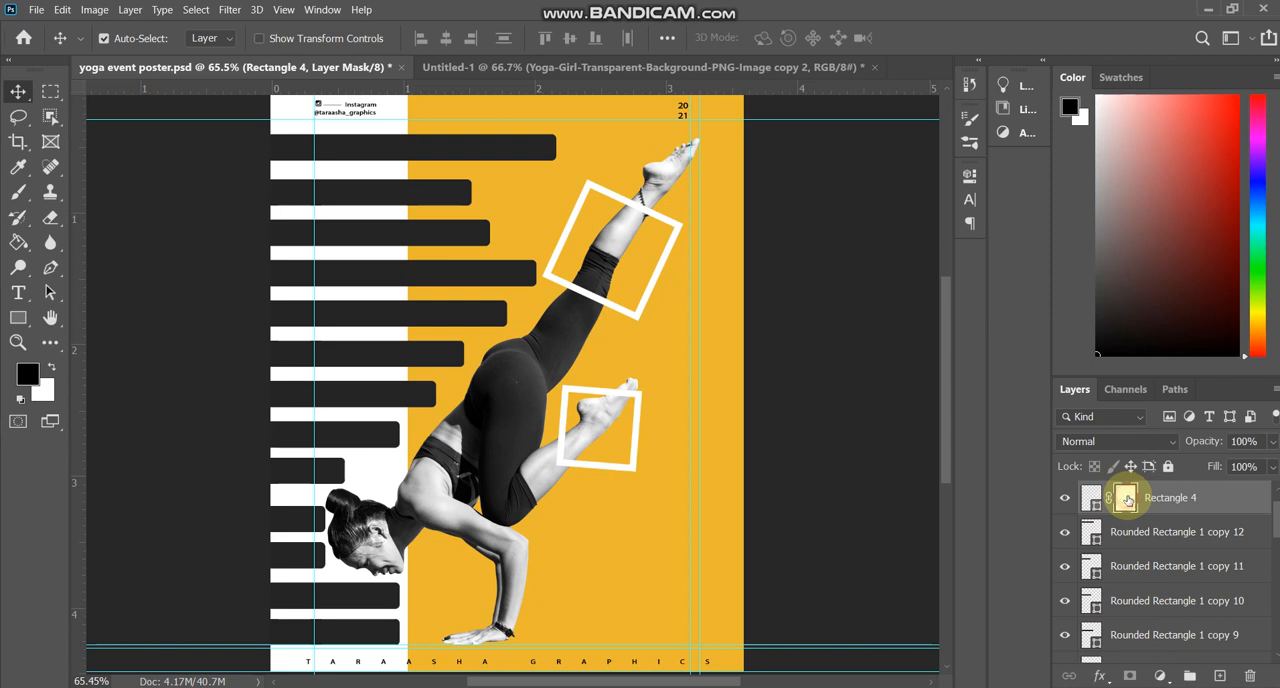
{"action": "left_click", "coordinate": [1065, 532]}
{"action": "left_click", "coordinate": [1066, 534]}
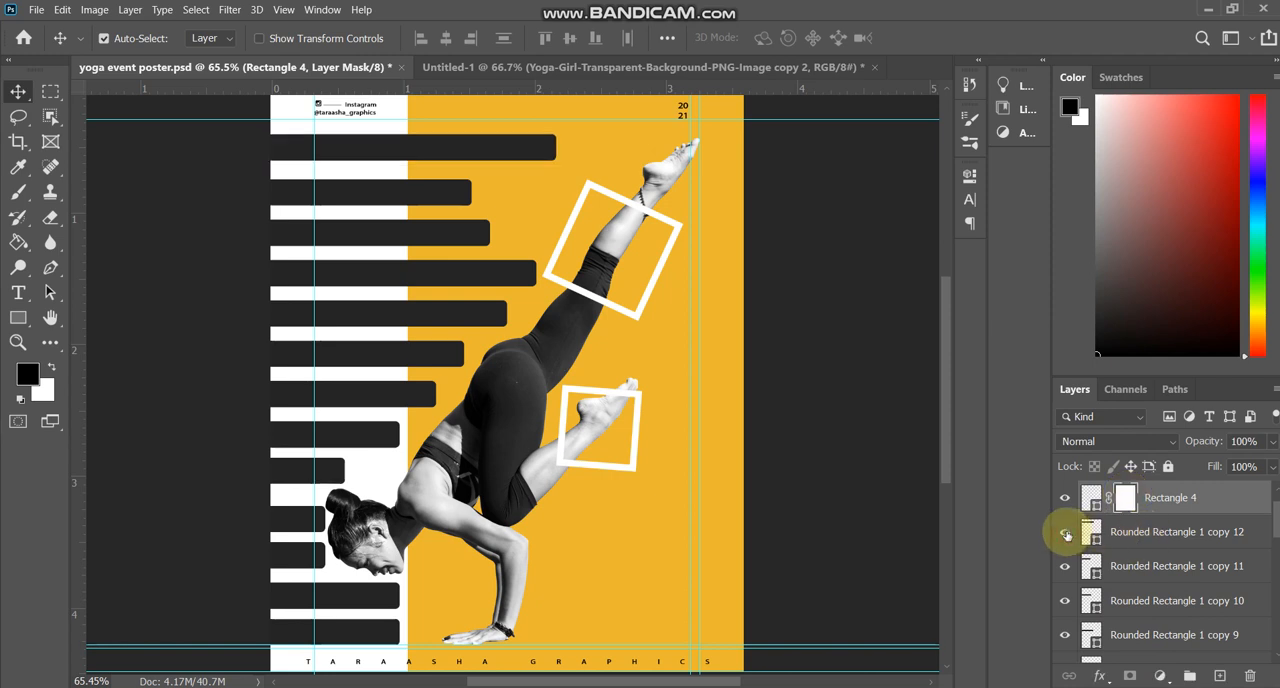
{"action": "scroll", "coordinate": [1150, 517], "scroll_direction": "up", "scroll_amount": 1}
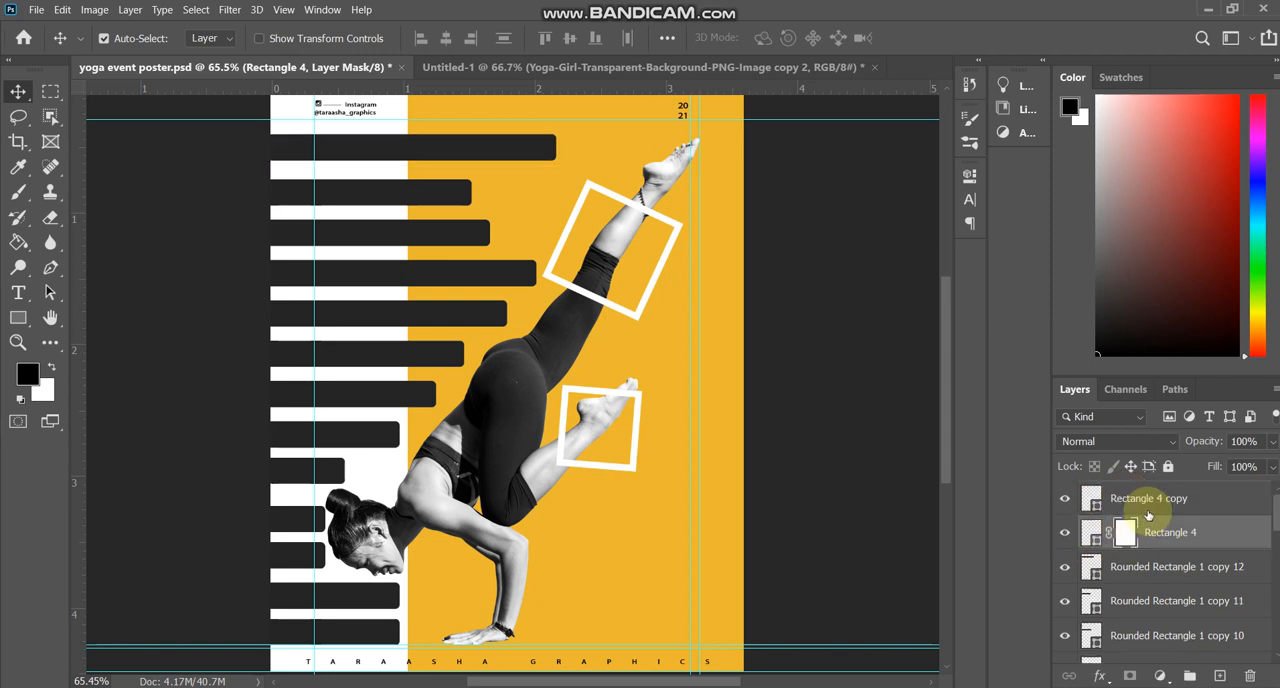
{"action": "left_click", "coordinate": [1065, 500]}
{"action": "left_click", "coordinate": [1065, 500]}
{"action": "left_click", "coordinate": [1154, 506]}
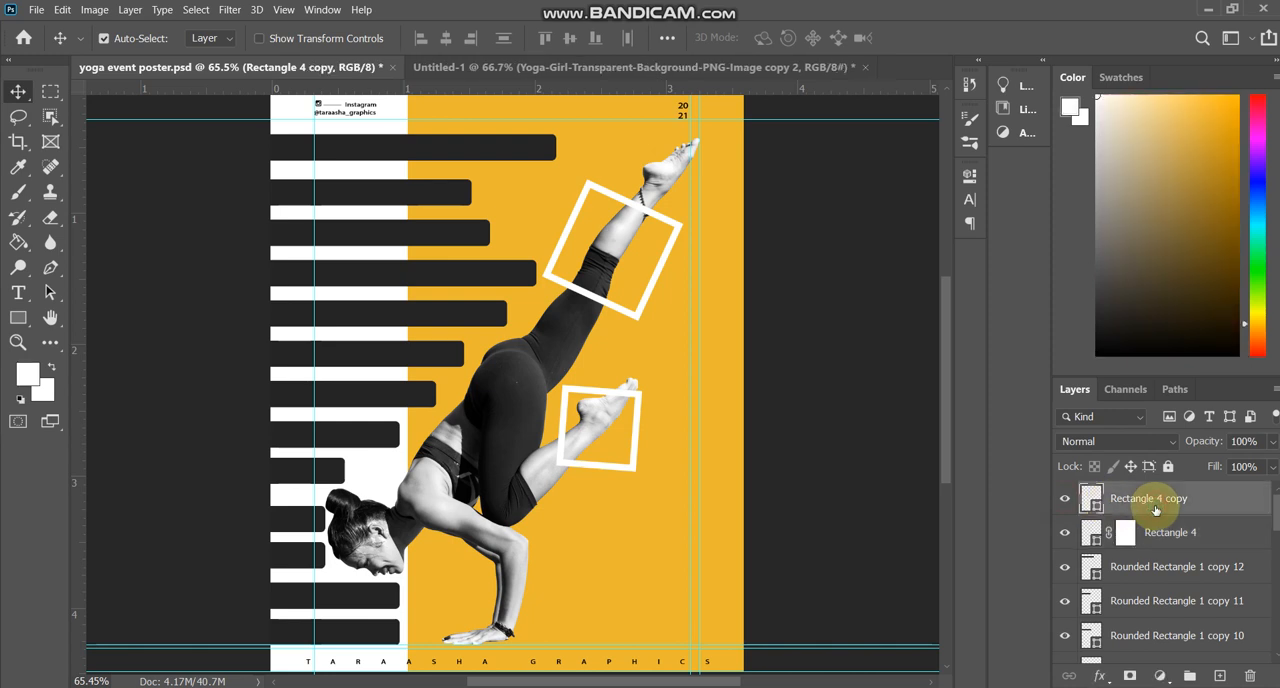
{"action": "left_click", "coordinate": [1130, 676]}
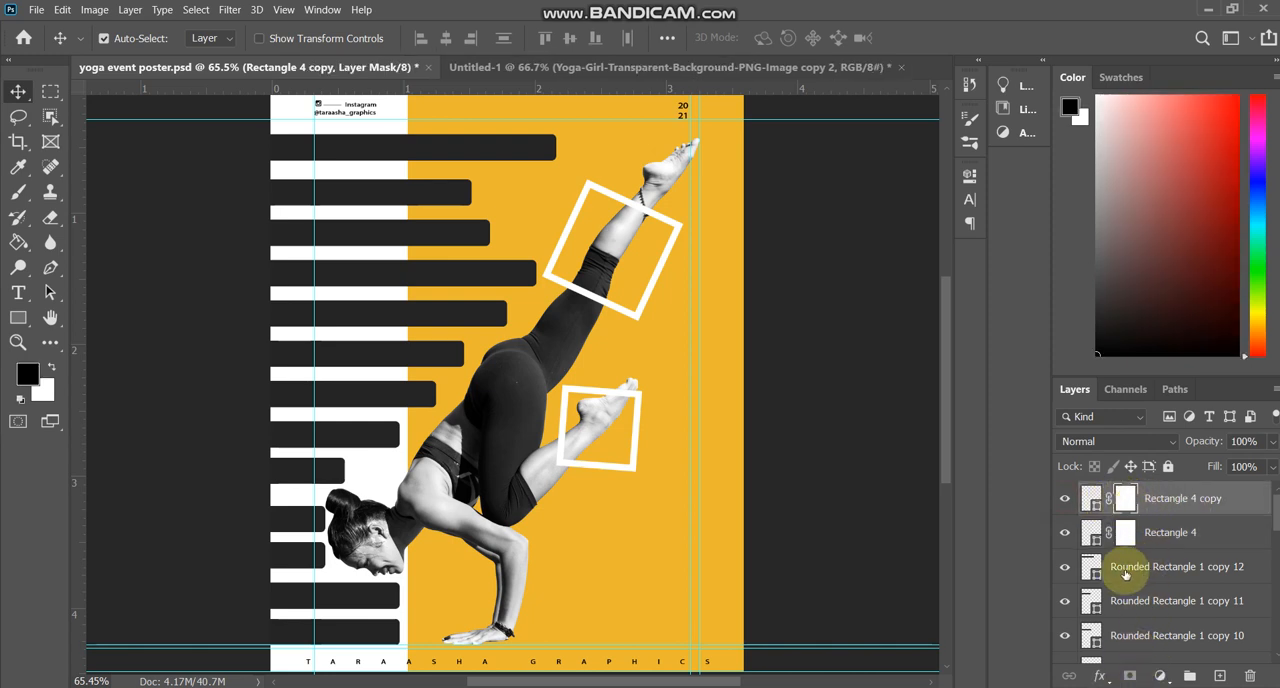
{"action": "left_click", "coordinate": [1065, 500]}
{"action": "left_click", "coordinate": [1065, 500]}
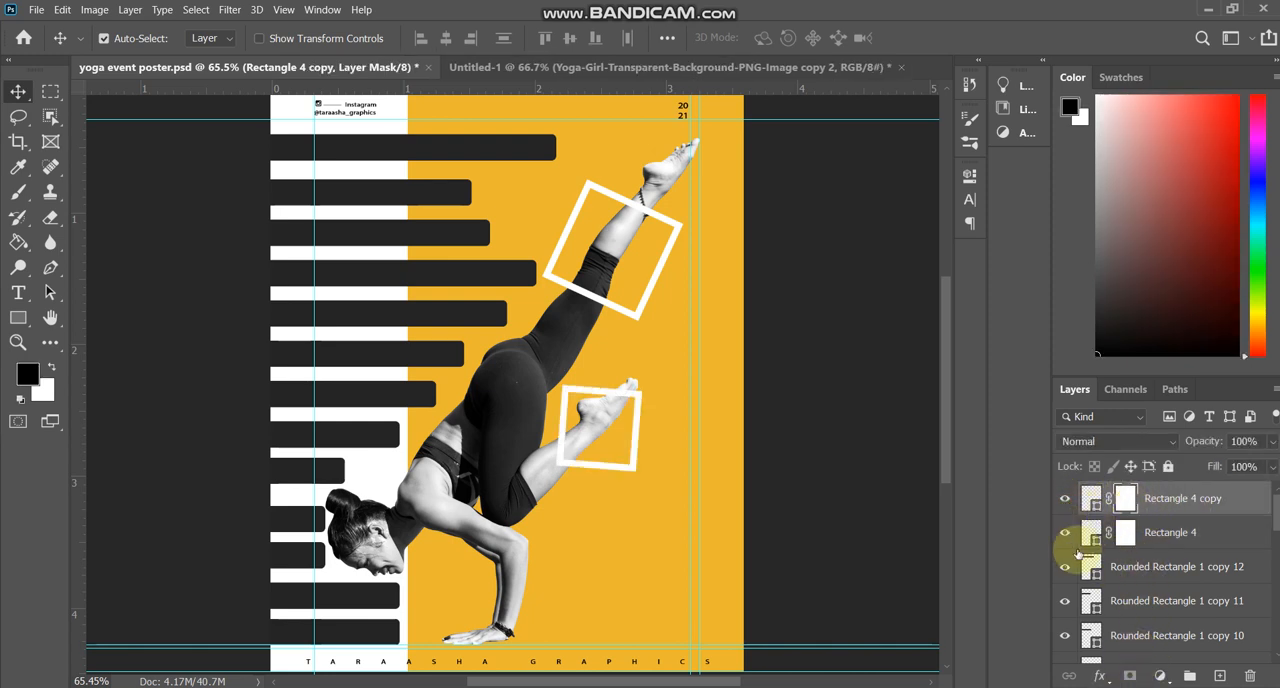
Check the yoga girl layer by hiding and showing it, and load her outline as a selection.
{"action": "left_click", "coordinate": [505, 402]}
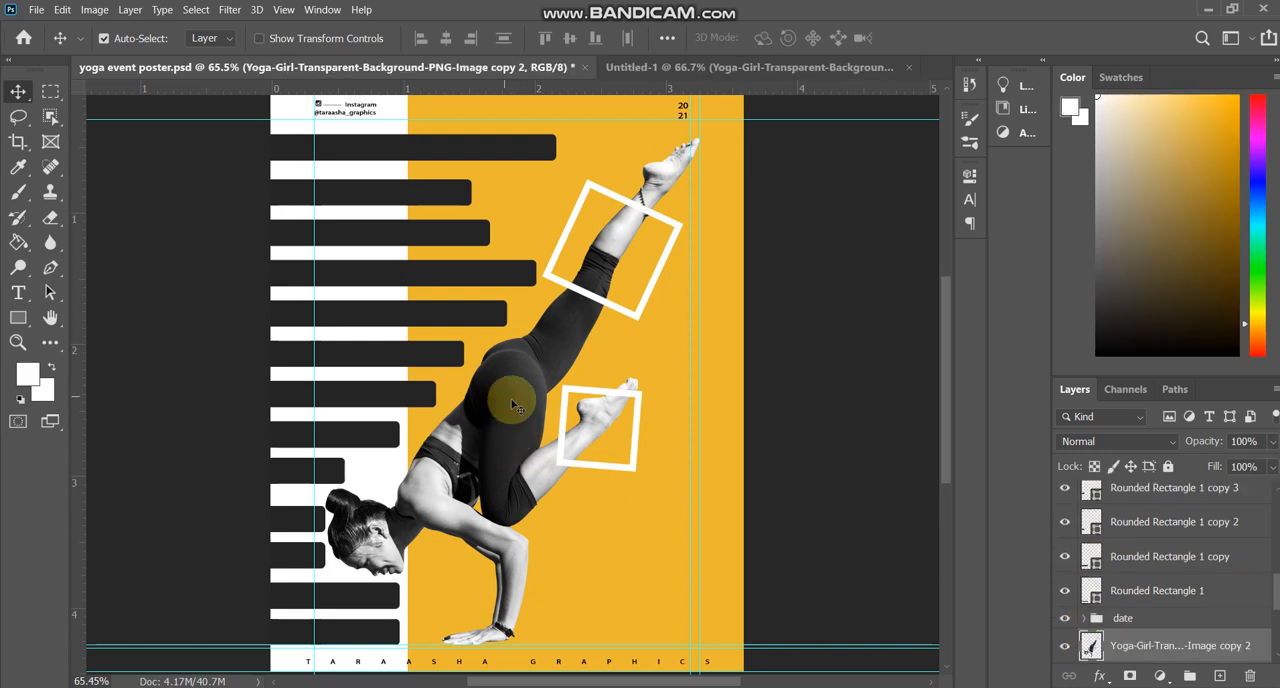
{"action": "left_click", "coordinate": [1066, 647]}
{"action": "left_click", "coordinate": [1066, 647]}
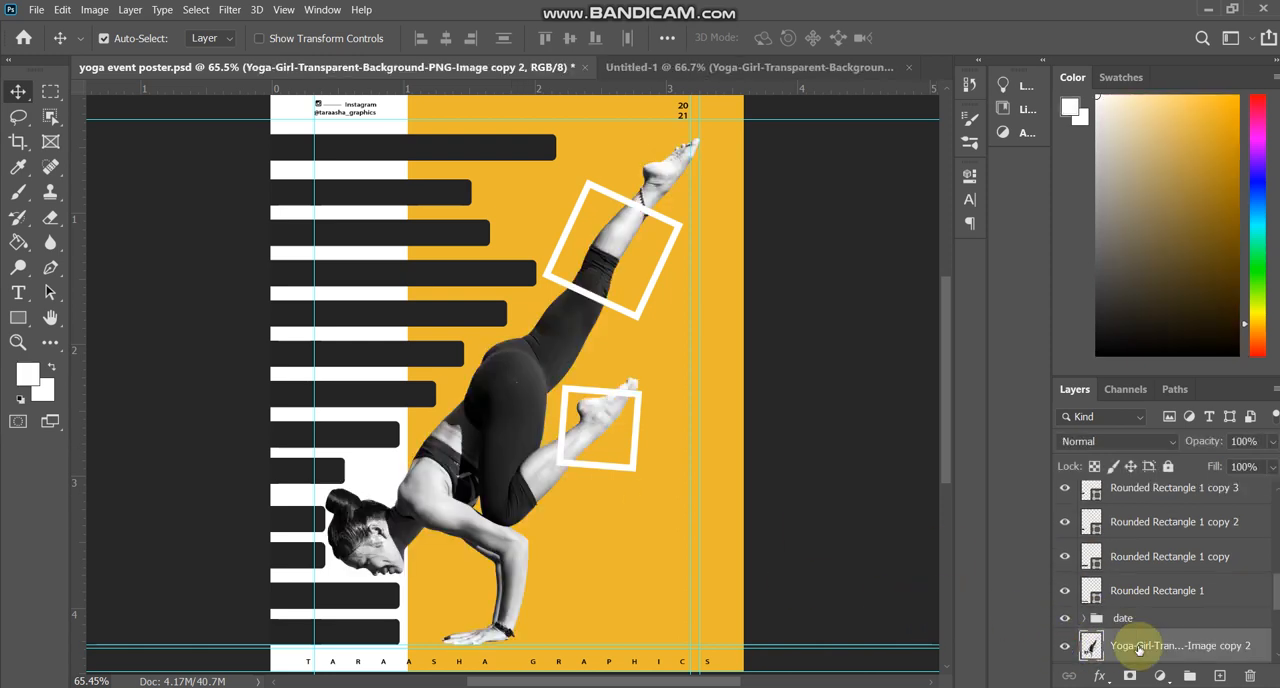
{"action": "left_click", "coordinate": [1065, 648]}
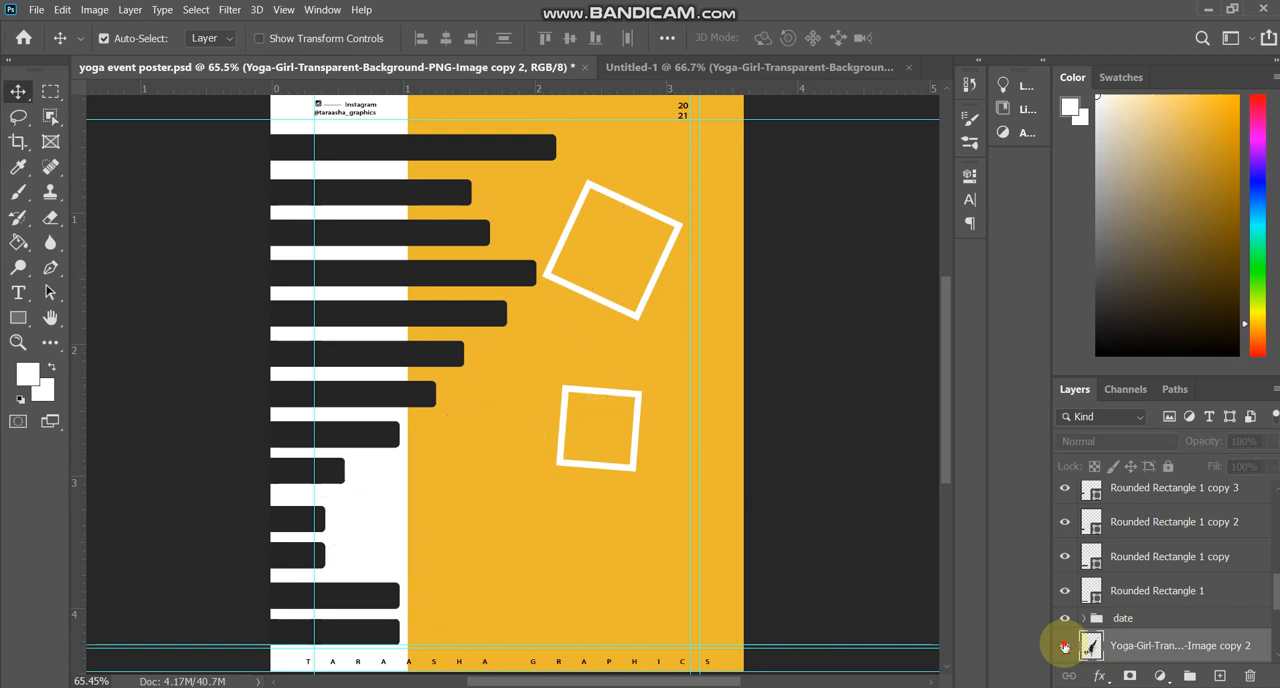
{"action": "left_click", "coordinate": [1065, 648]}
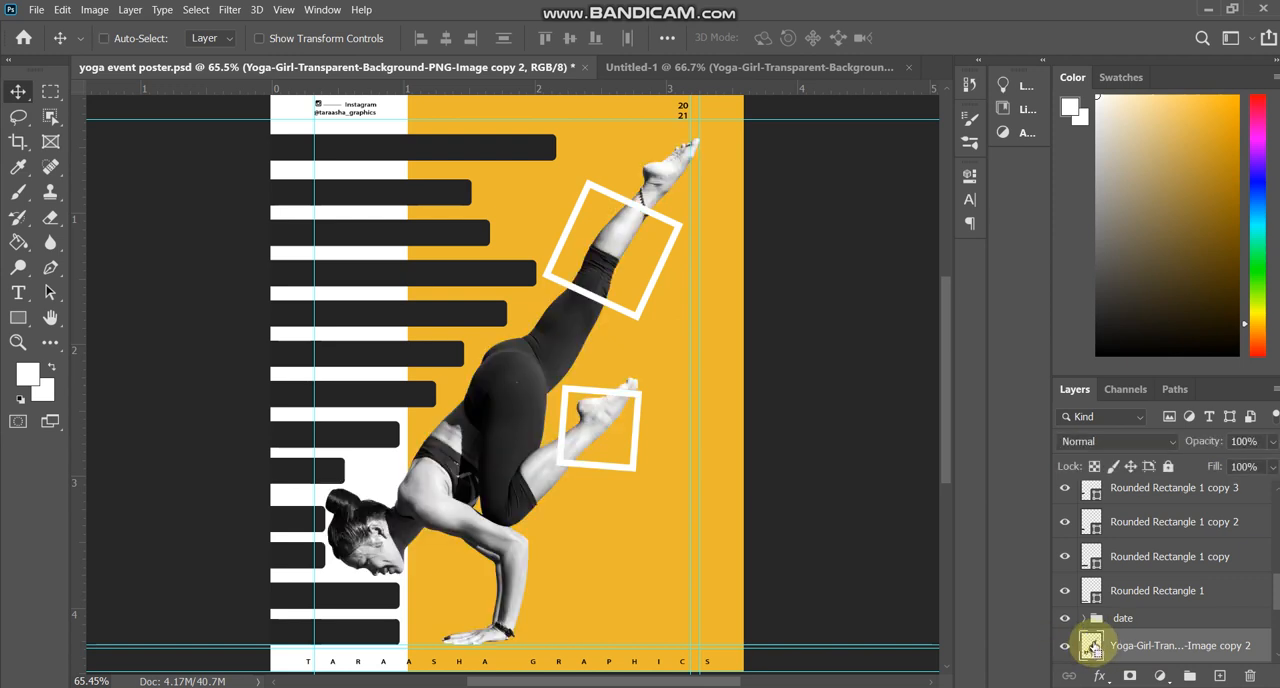
{"action": "left_click", "coordinate": [1092, 647], "text": "ctrl"}
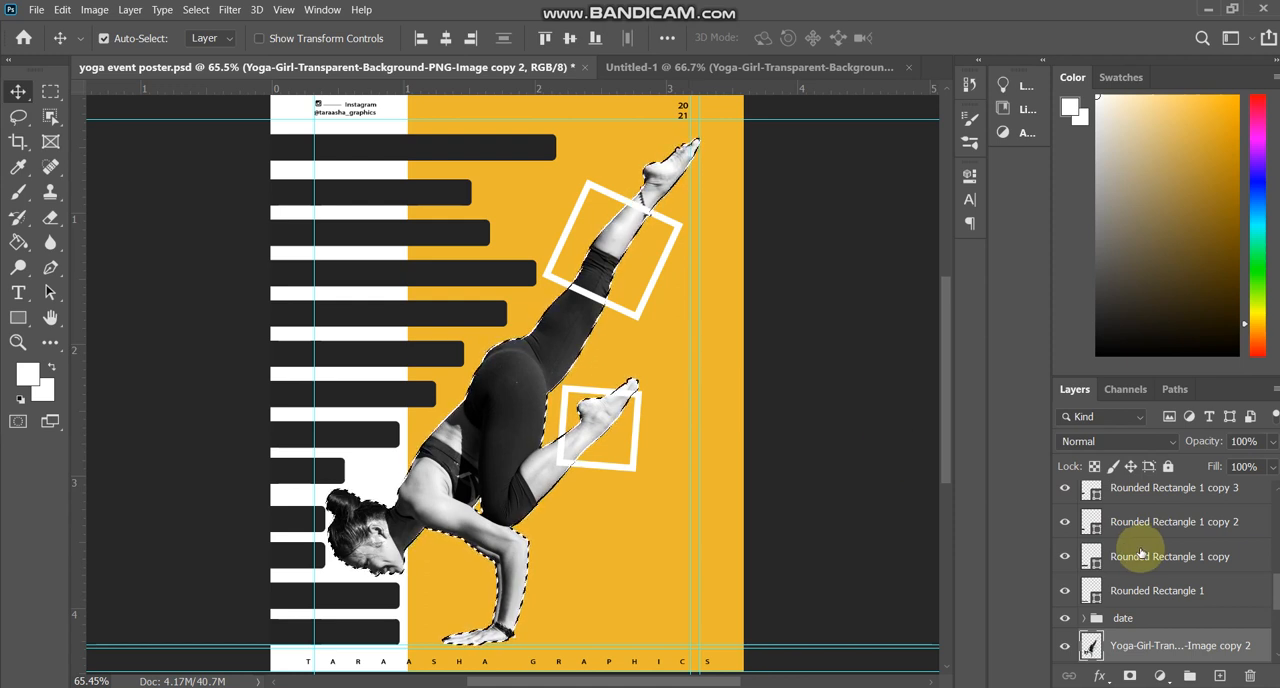
Target the layer mask of the smaller ankle frame and set up a 150 px Hard Round brush with black paint.
{"action": "scroll", "coordinate": [1141, 553], "scroll_direction": "up", "scroll_amount": 5}
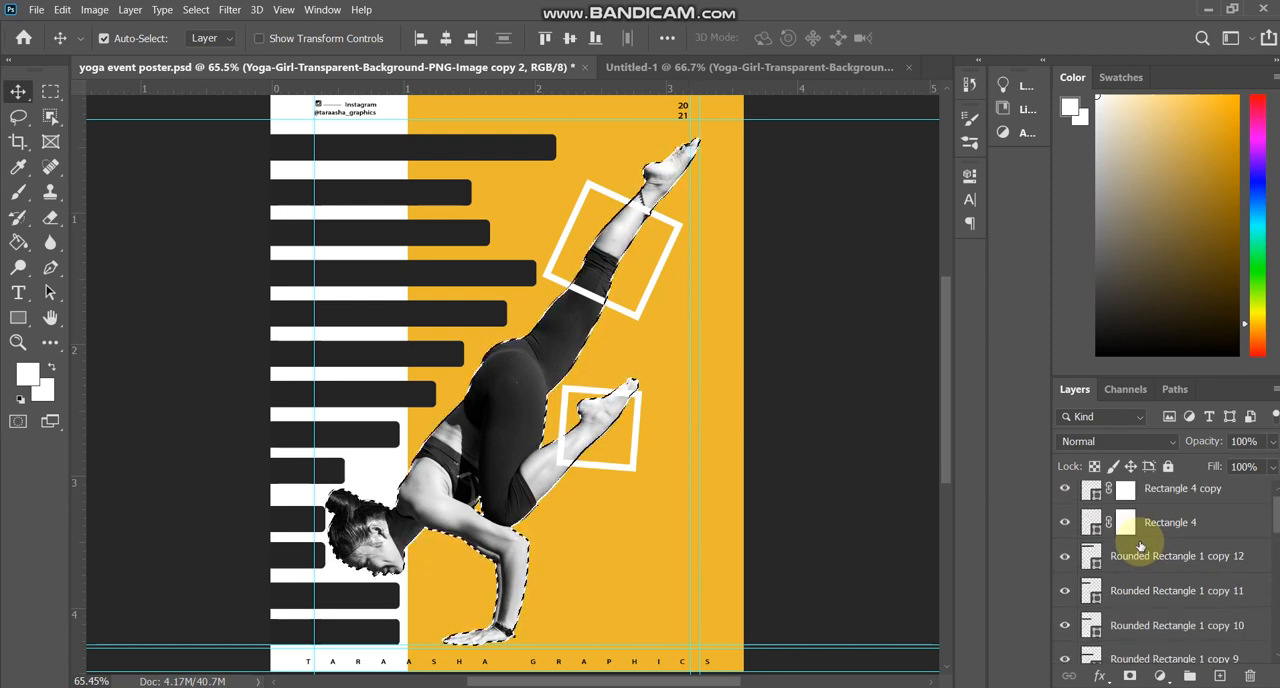
{"action": "scroll", "coordinate": [1135, 543], "scroll_direction": "up", "scroll_amount": 1}
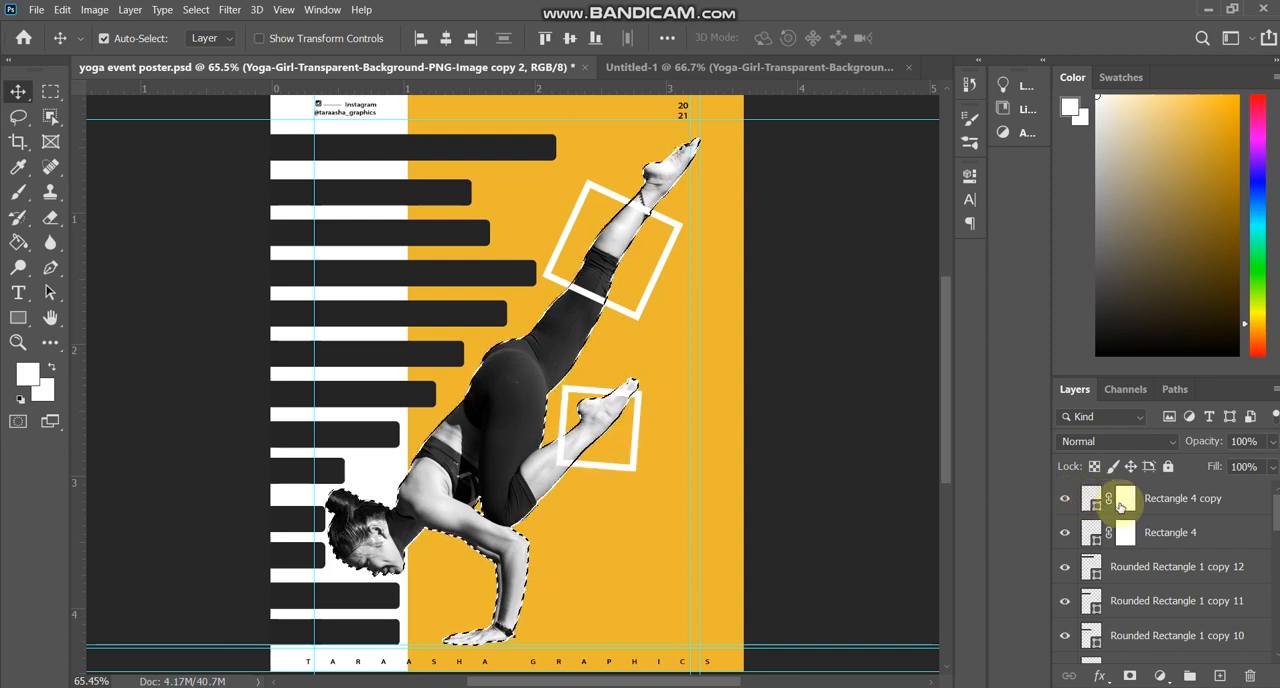
{"action": "left_click", "coordinate": [1064, 501]}
{"action": "left_click", "coordinate": [1125, 498]}
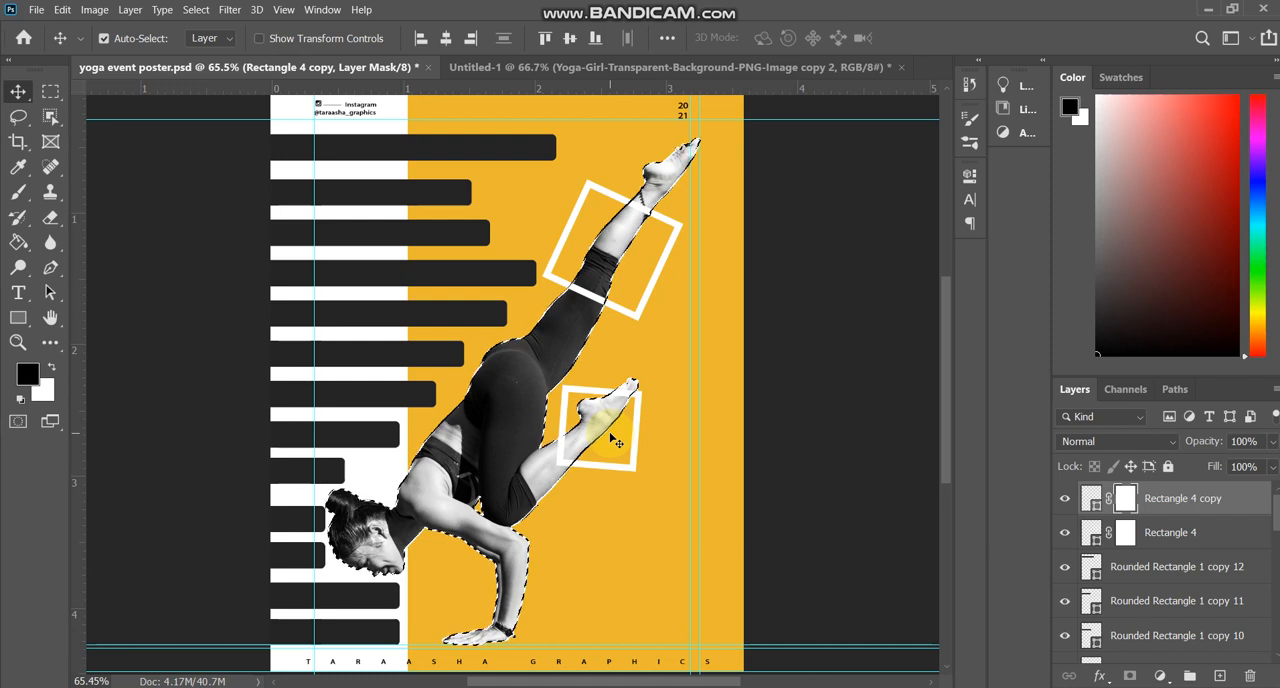
{"action": "key", "text": "b"}
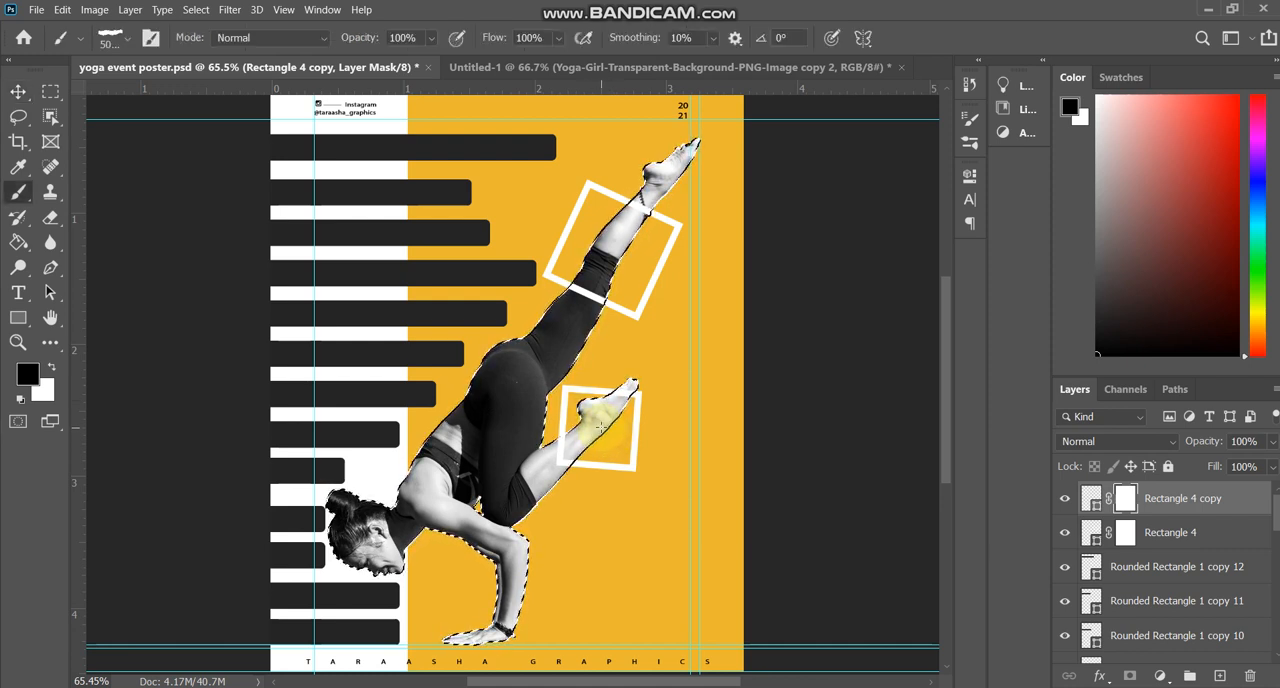
{"action": "right_click", "coordinate": [598, 427]}
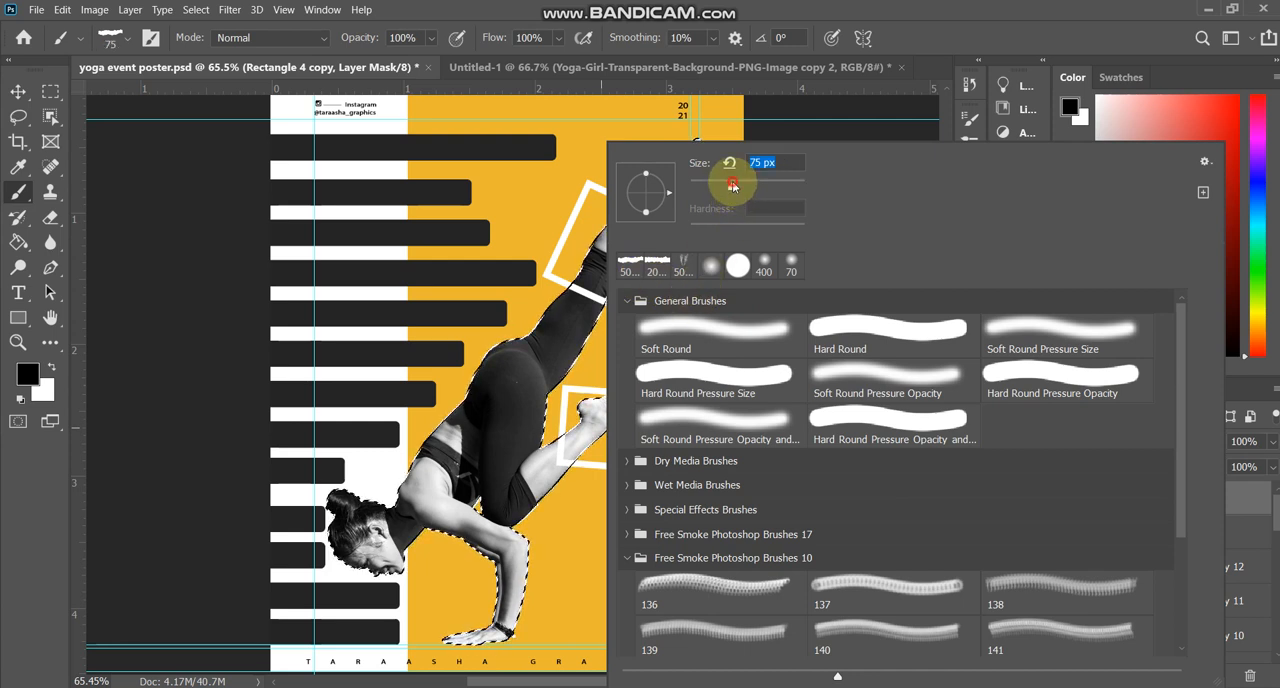
{"action": "left_click_drag", "start_coordinate": [746, 192], "coordinate": [758, 184]}
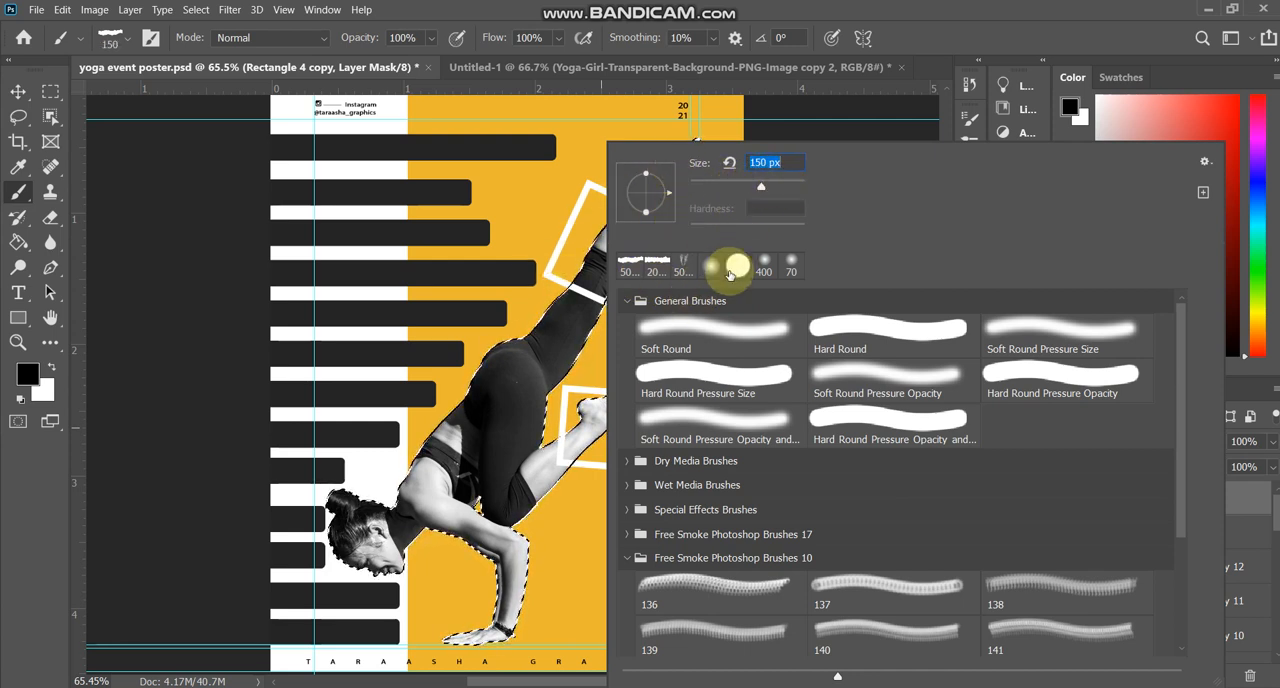
{"action": "left_click", "coordinate": [735, 266]}
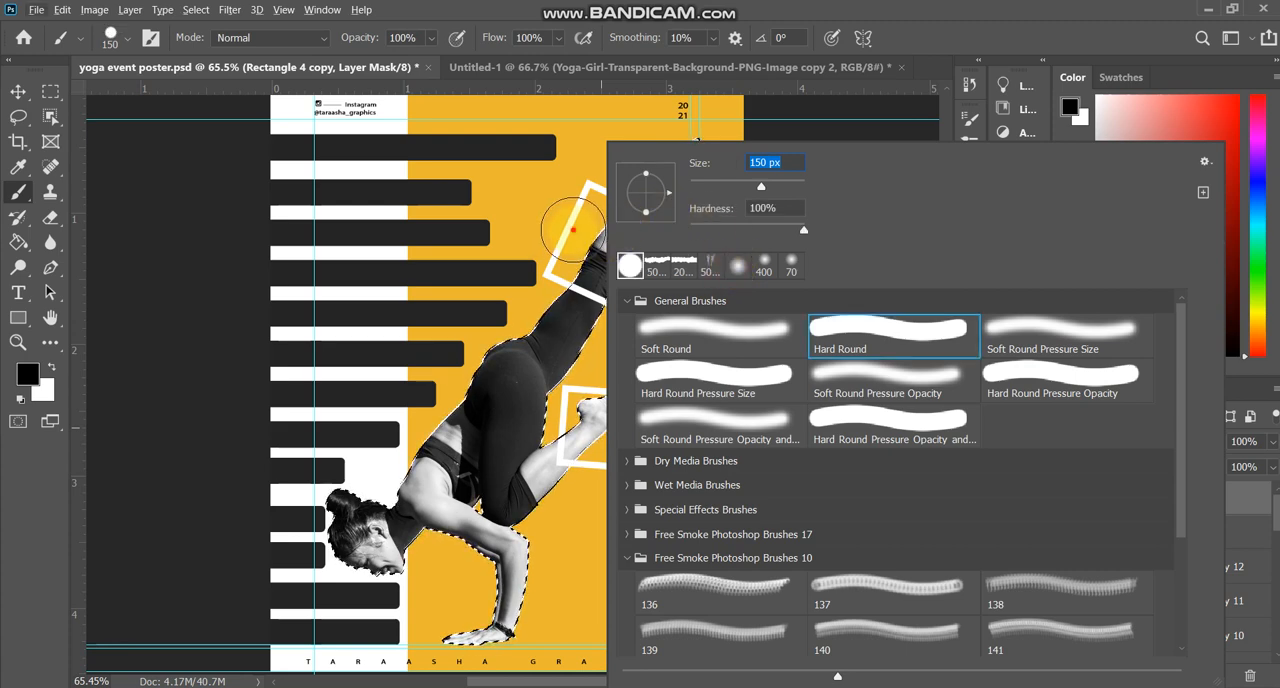
{"action": "left_click", "coordinate": [570, 238]}
Paint black on the smaller frame's mask inside the selection to hide its upper edge where it crosses the foot.
{"action": "scroll", "coordinate": [600, 355], "scroll_direction": "up", "scroll_amount": 4}
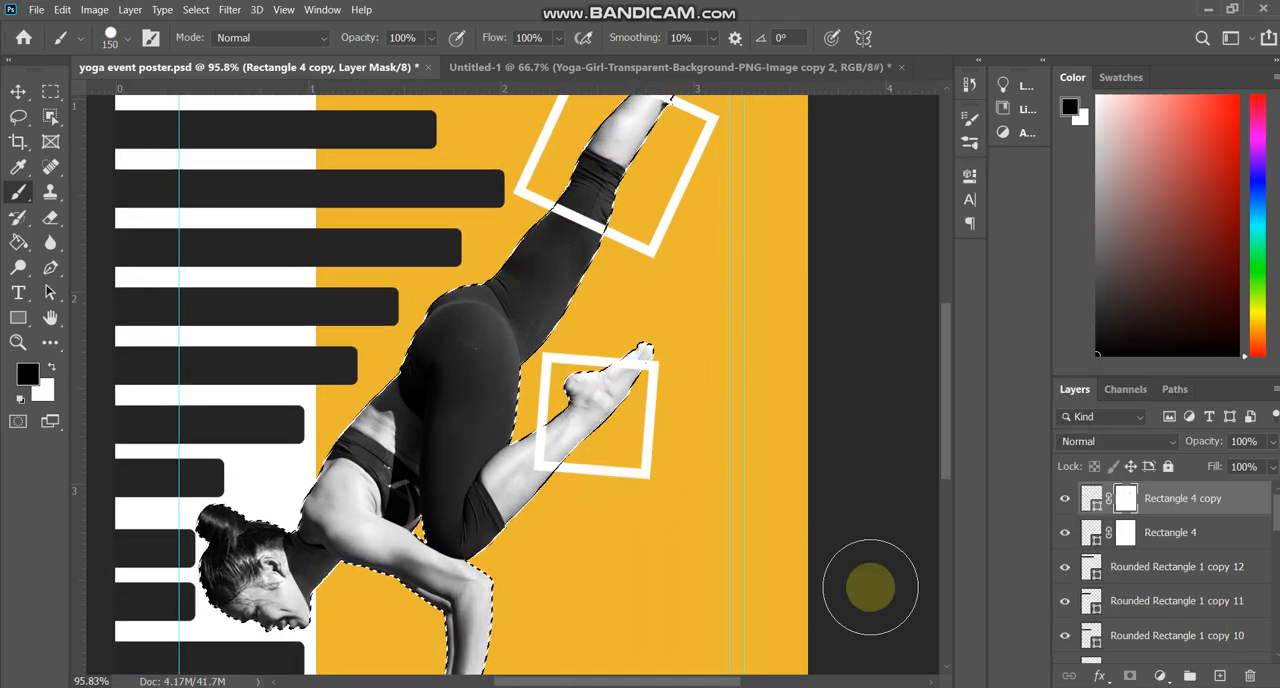
{"action": "left_click", "coordinate": [1063, 503]}
{"action": "left_click", "coordinate": [1063, 503]}
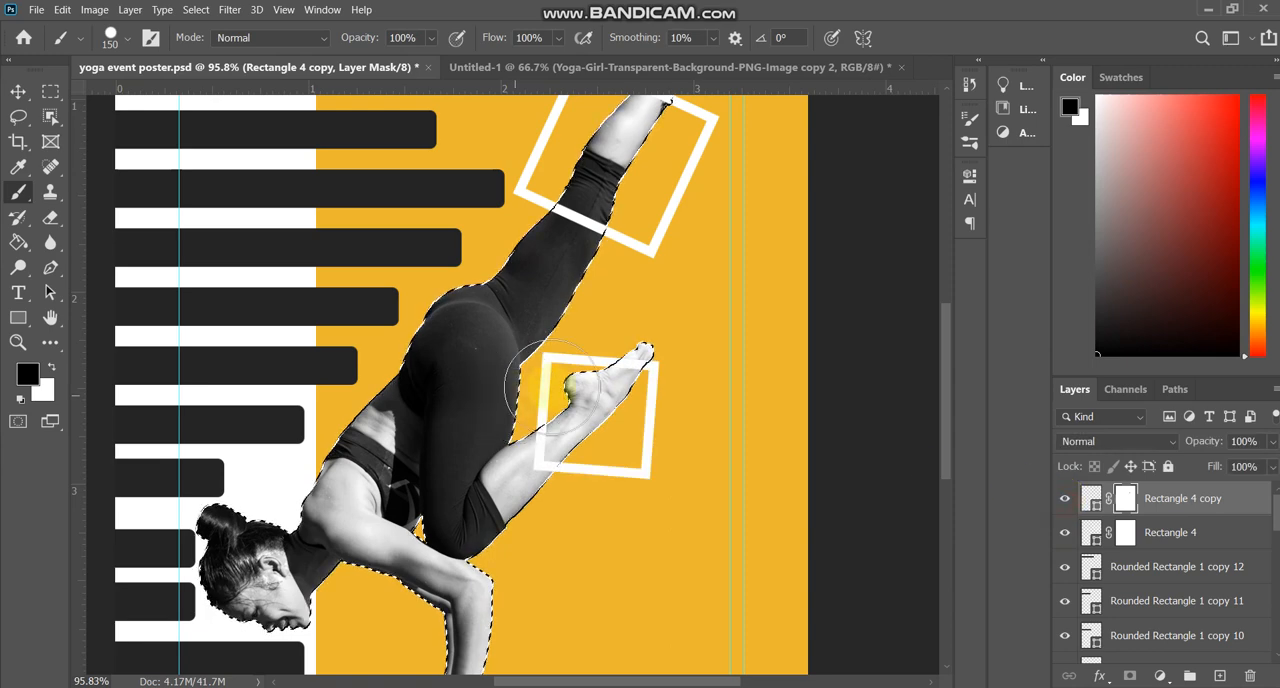
{"action": "scroll", "coordinate": [620, 380], "scroll_direction": "up", "scroll_amount": 3}
{"action": "scroll", "coordinate": [627, 375], "scroll_direction": "down", "scroll_amount": 3}
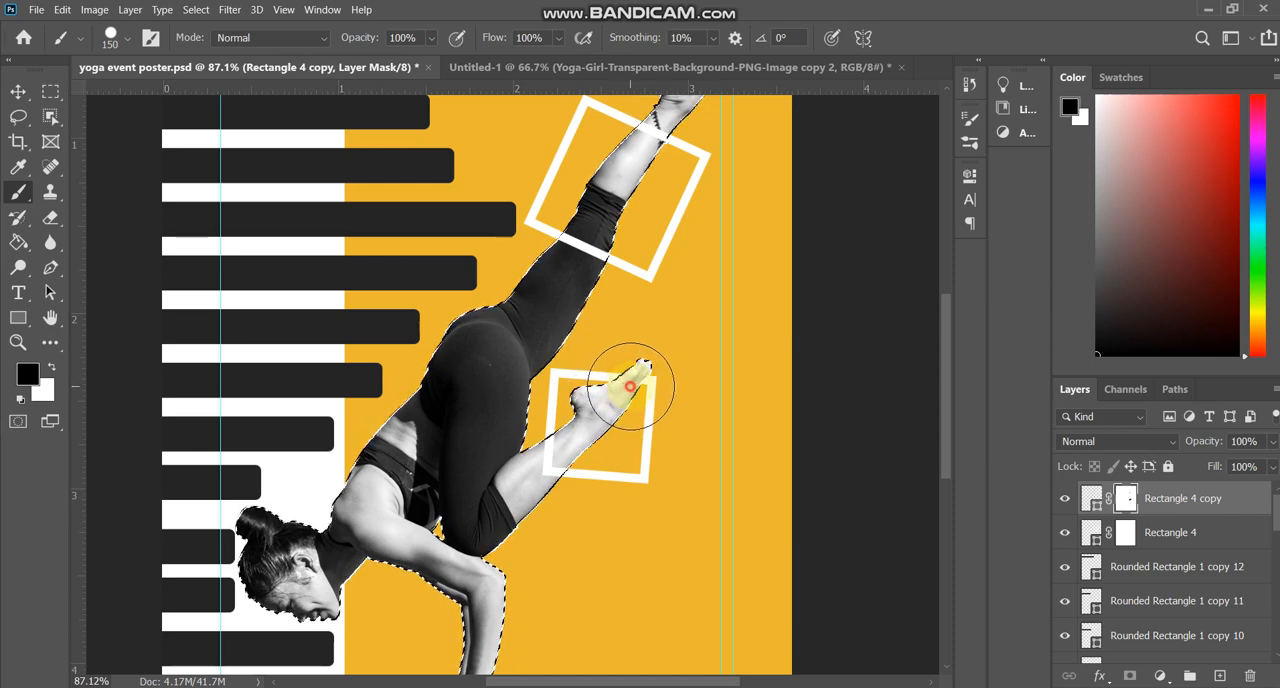
{"action": "scroll", "coordinate": [722, 520], "scroll_direction": "down", "scroll_amount": 1}
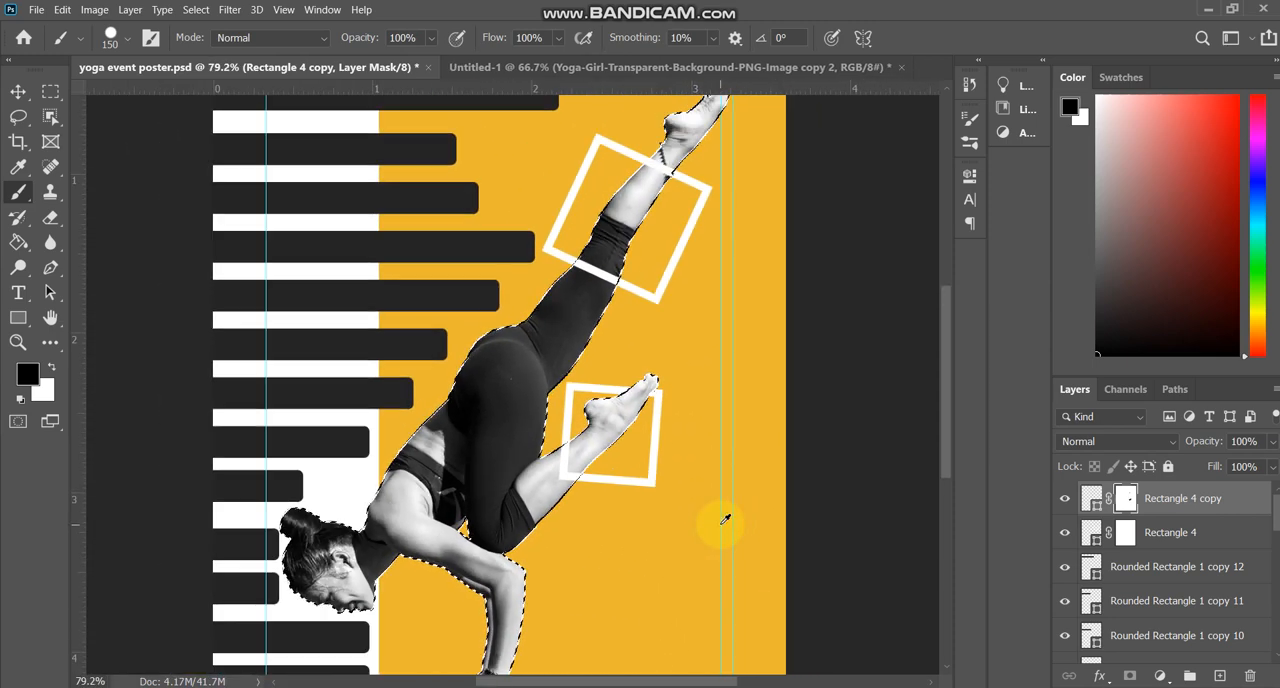
Paint black on the larger frame's mask where its lower edge crosses the raised leg, and clear the selection.
{"action": "left_click", "coordinate": [1126, 533]}
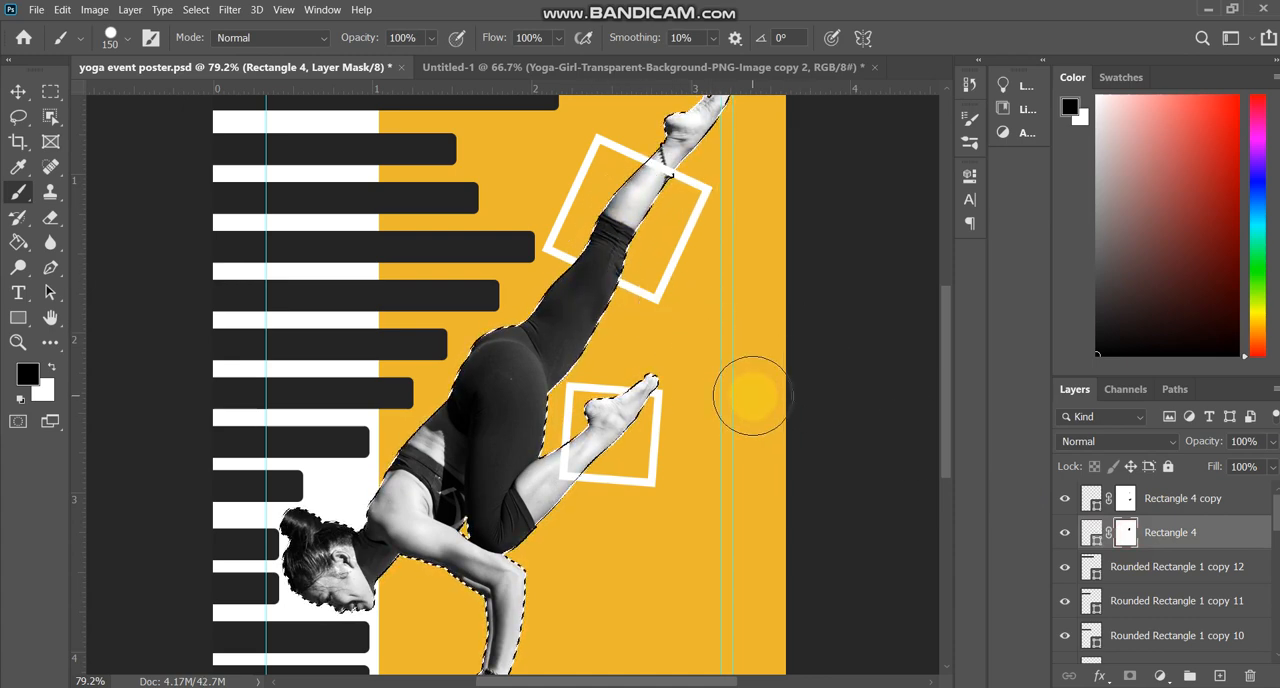
{"action": "scroll", "coordinate": [752, 393], "scroll_direction": "down", "scroll_amount": 1}
{"action": "key", "text": "ctrl+d"}
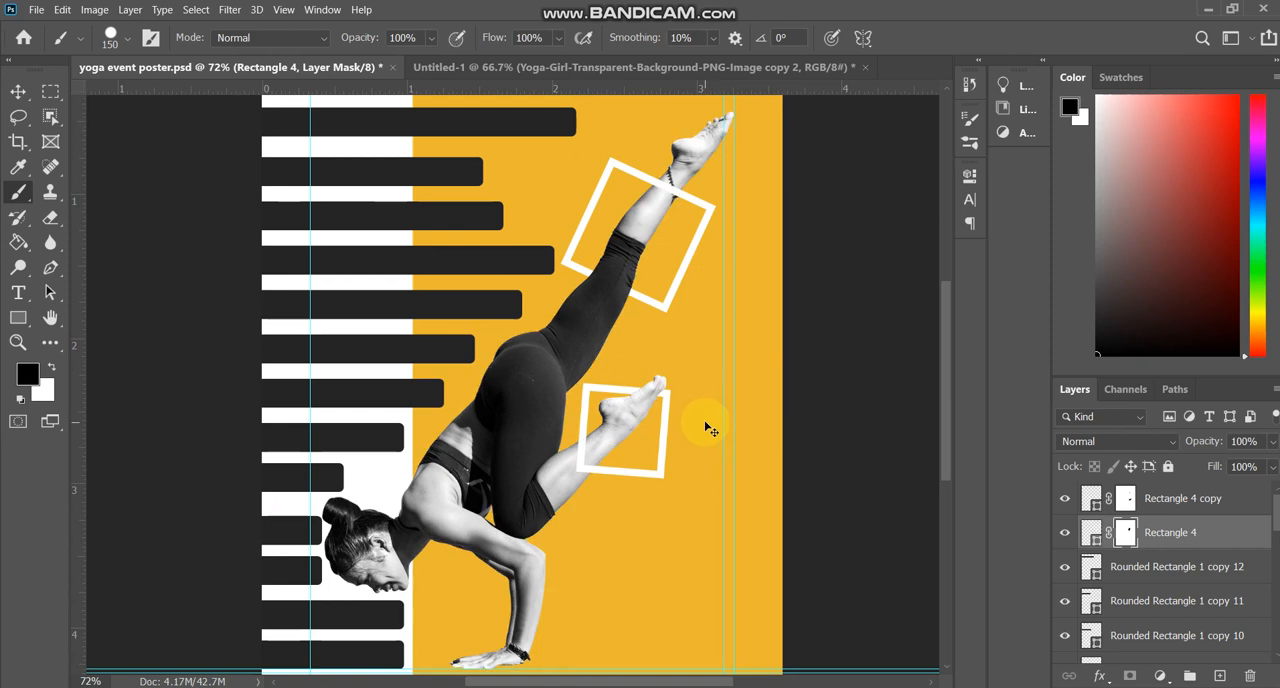
{"action": "scroll", "coordinate": [703, 417], "scroll_direction": "down", "scroll_amount": 3}
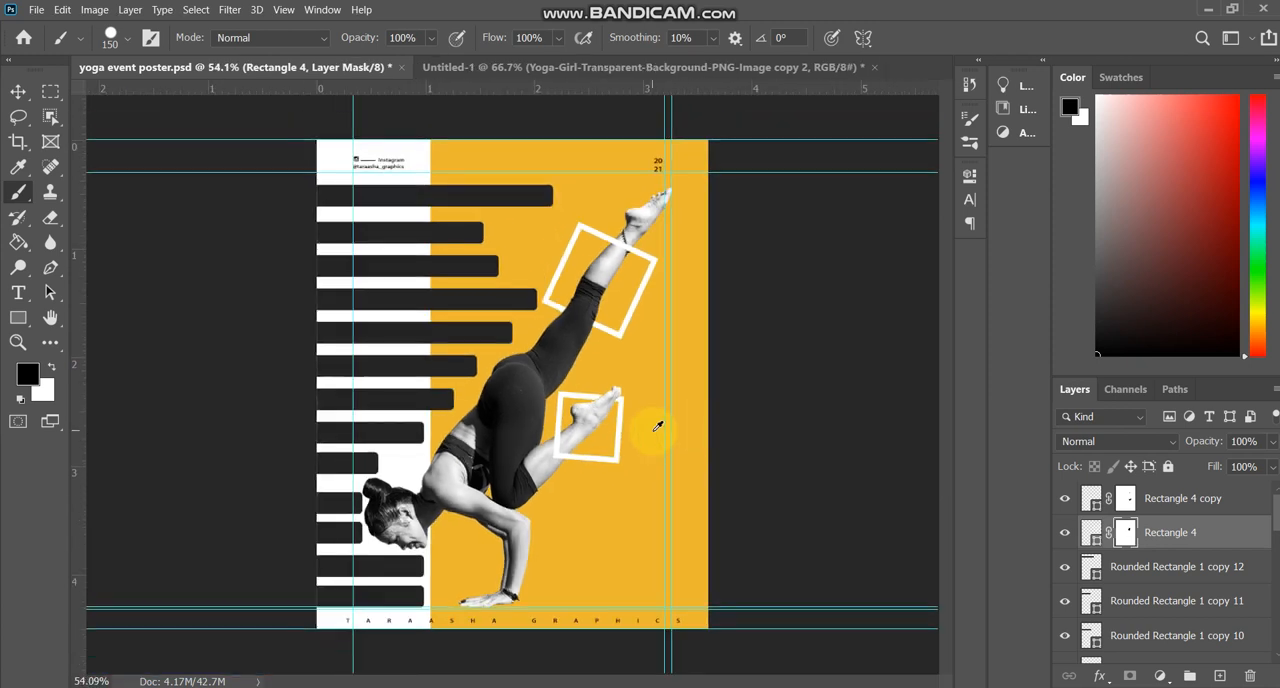
{"action": "scroll", "coordinate": [652, 429], "scroll_direction": "up", "scroll_amount": 2}
{"action": "scroll", "coordinate": [648, 430], "scroll_direction": "down", "scroll_amount": 2}
{"action": "scroll", "coordinate": [650, 425], "scroll_direction": "down", "scroll_amount": 1}
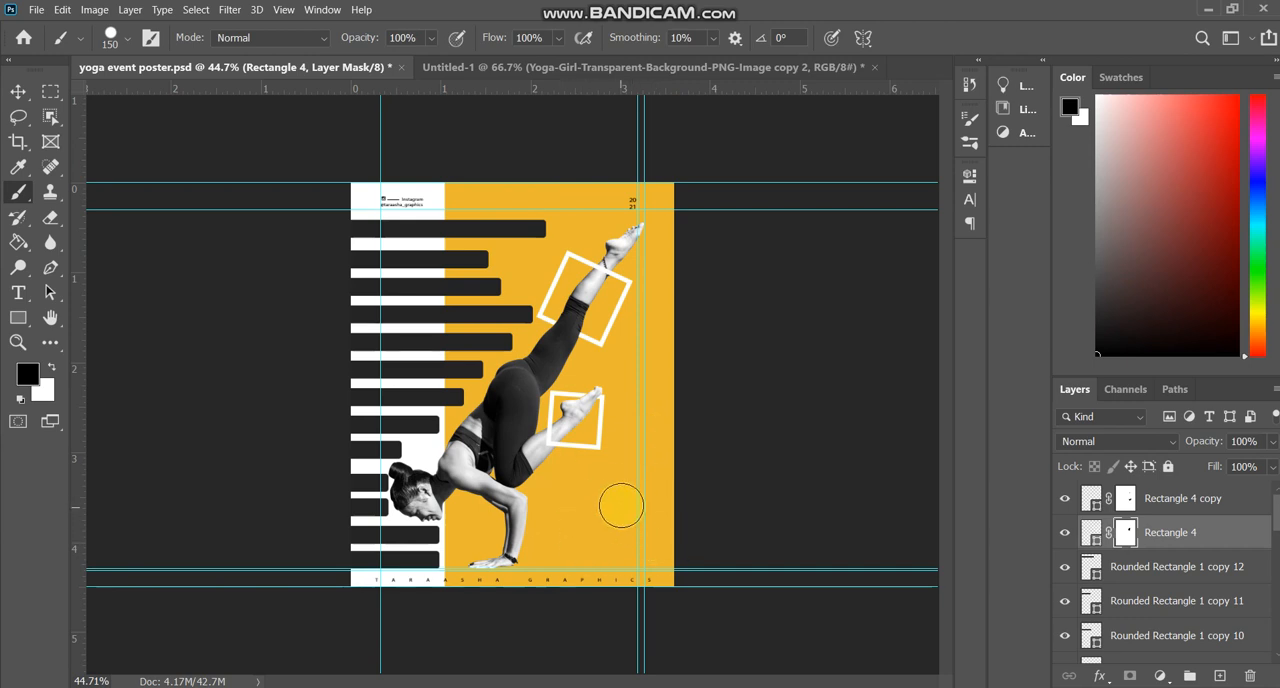
{"action": "scroll", "coordinate": [537, 473], "scroll_direction": "up", "scroll_amount": 1}
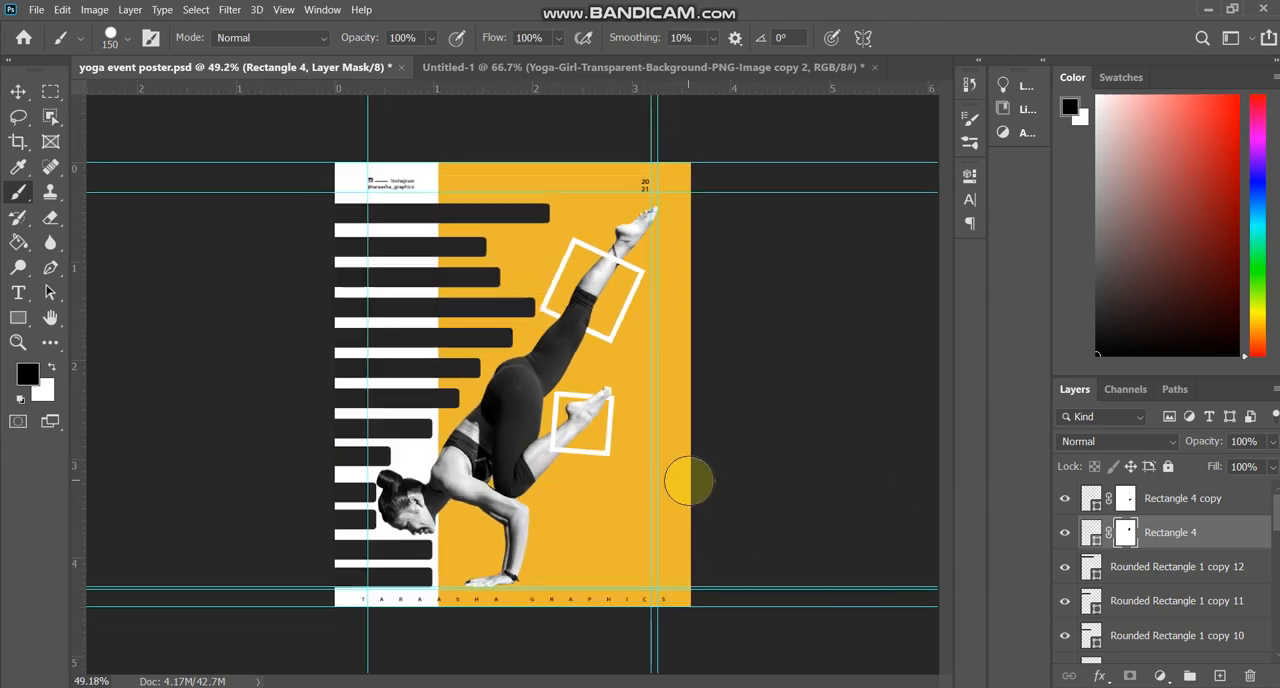
{"action": "scroll", "coordinate": [1118, 528], "scroll_direction": "down", "scroll_amount": 1}
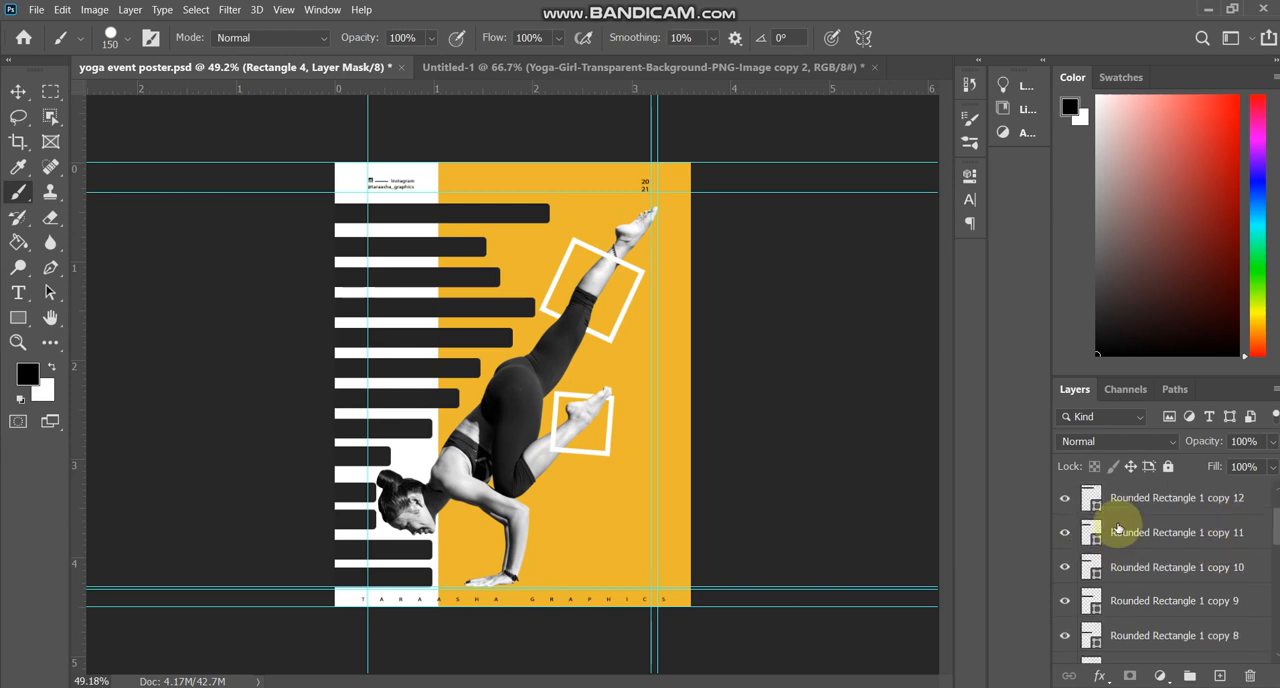
{"action": "scroll", "coordinate": [1118, 528], "scroll_direction": "down", "scroll_amount": 6}
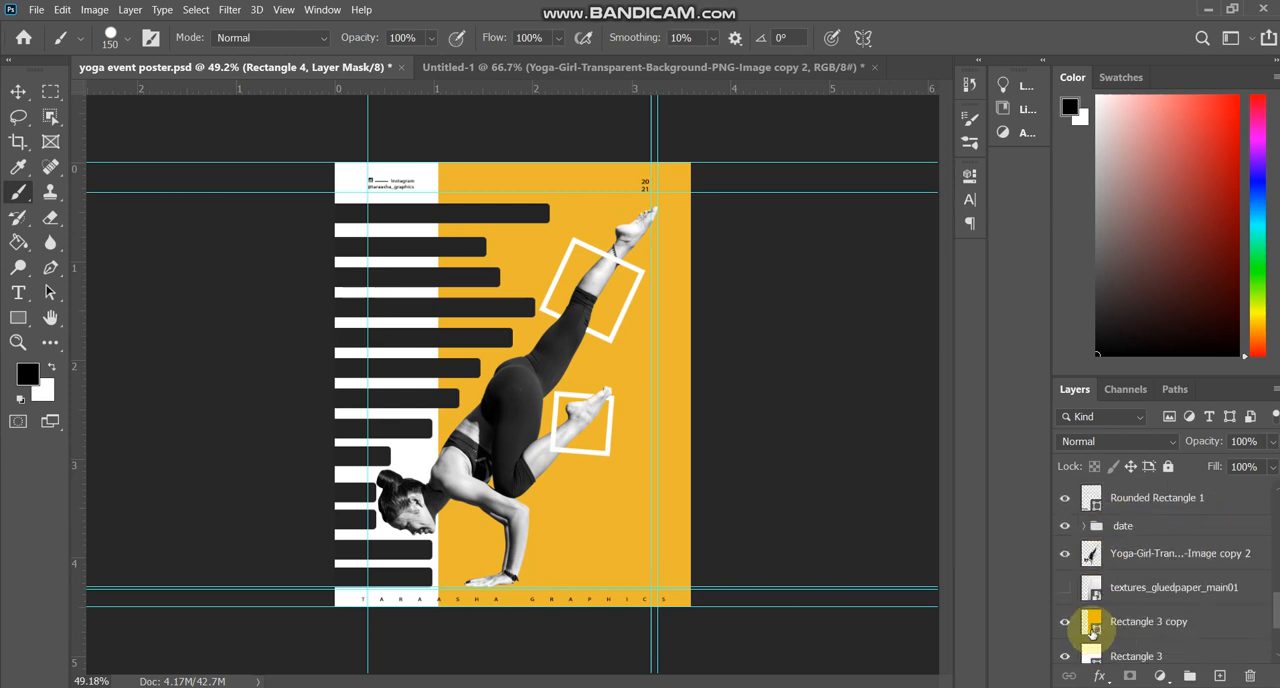
Preview the glued-paper texture layer over the poster and hide it again.
{"action": "left_click", "coordinate": [1066, 589]}
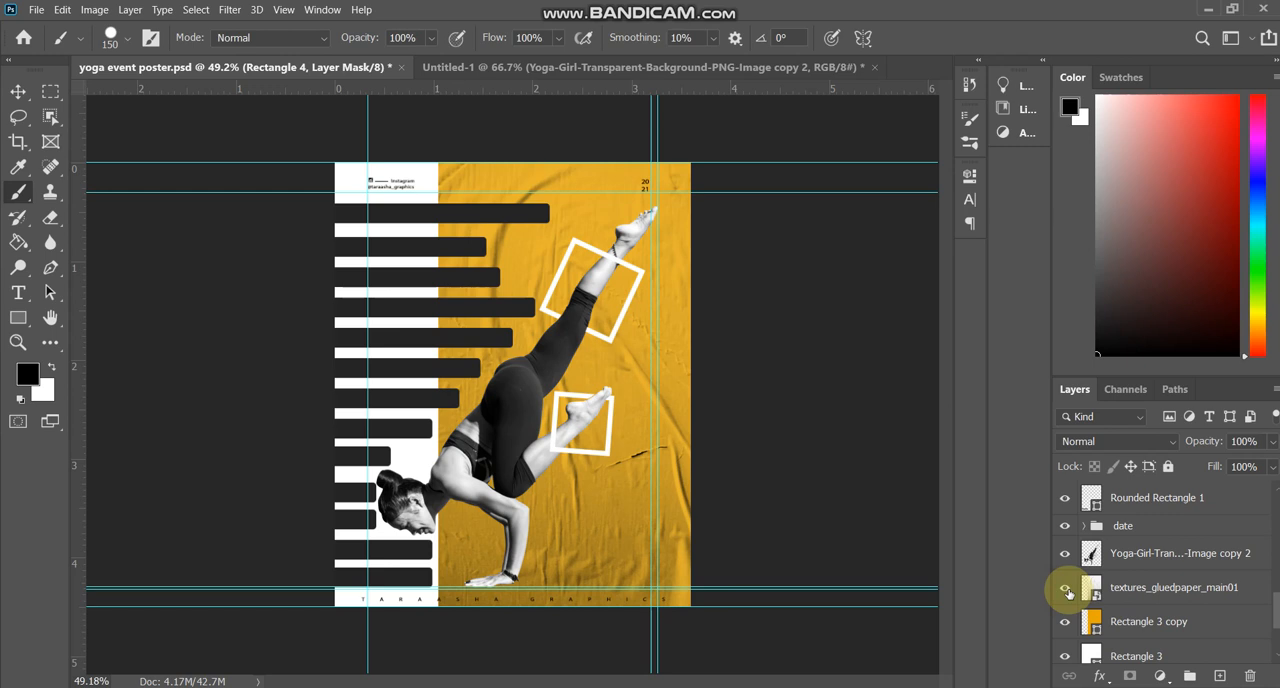
{"action": "left_click", "coordinate": [1066, 591]}
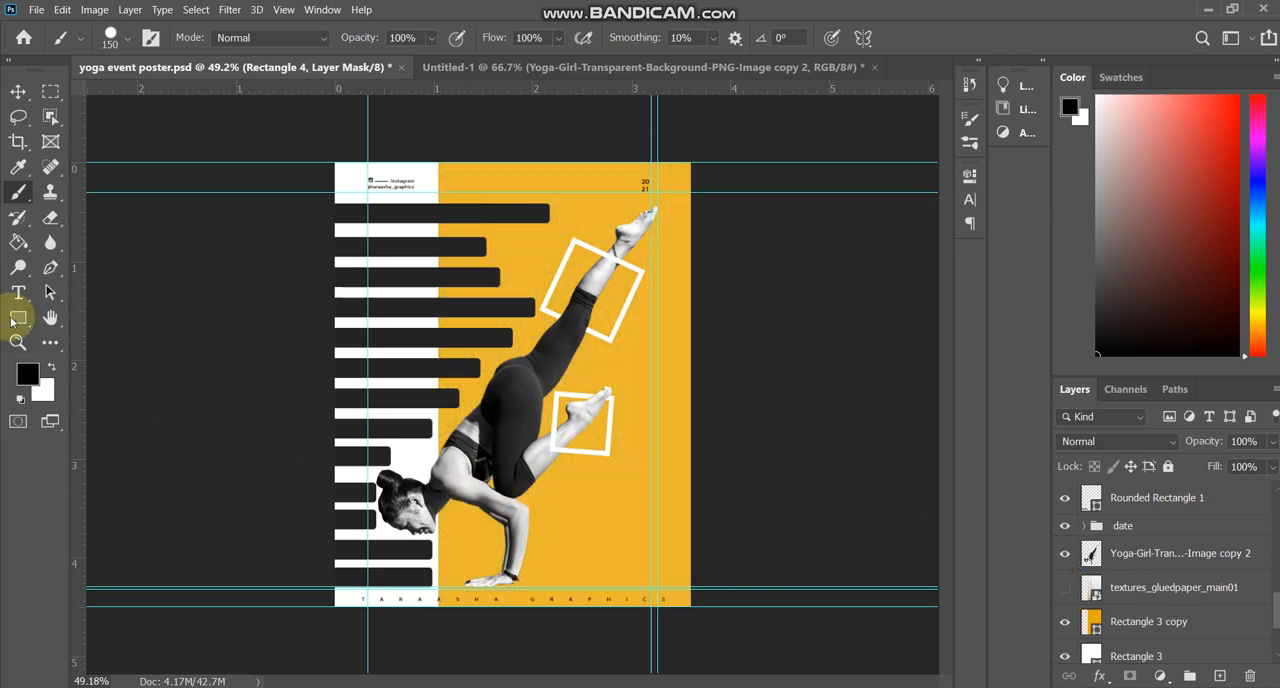
Create a Lorem ipsum paragraph text box below the smaller frame in Bahnschrift Bold and widen it to fit whole words.
{"action": "left_click", "coordinate": [18, 292]}
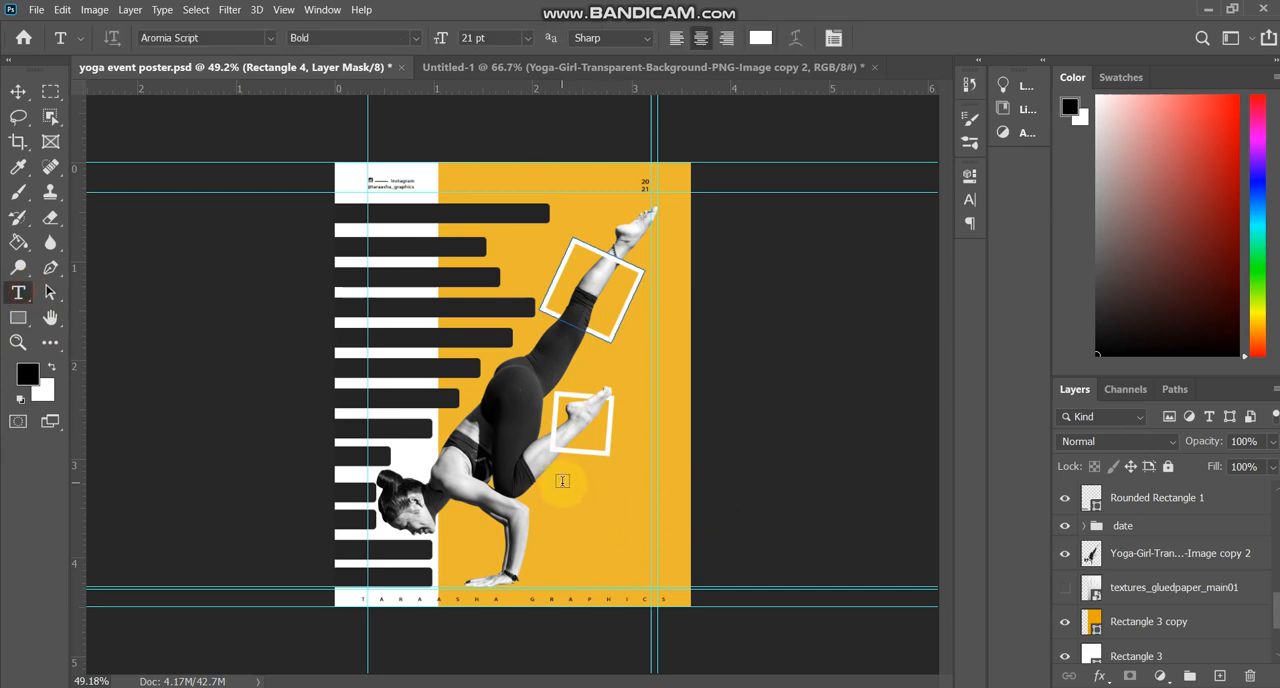
{"action": "left_click_drag", "start_coordinate": [562, 480], "coordinate": [615, 577]}
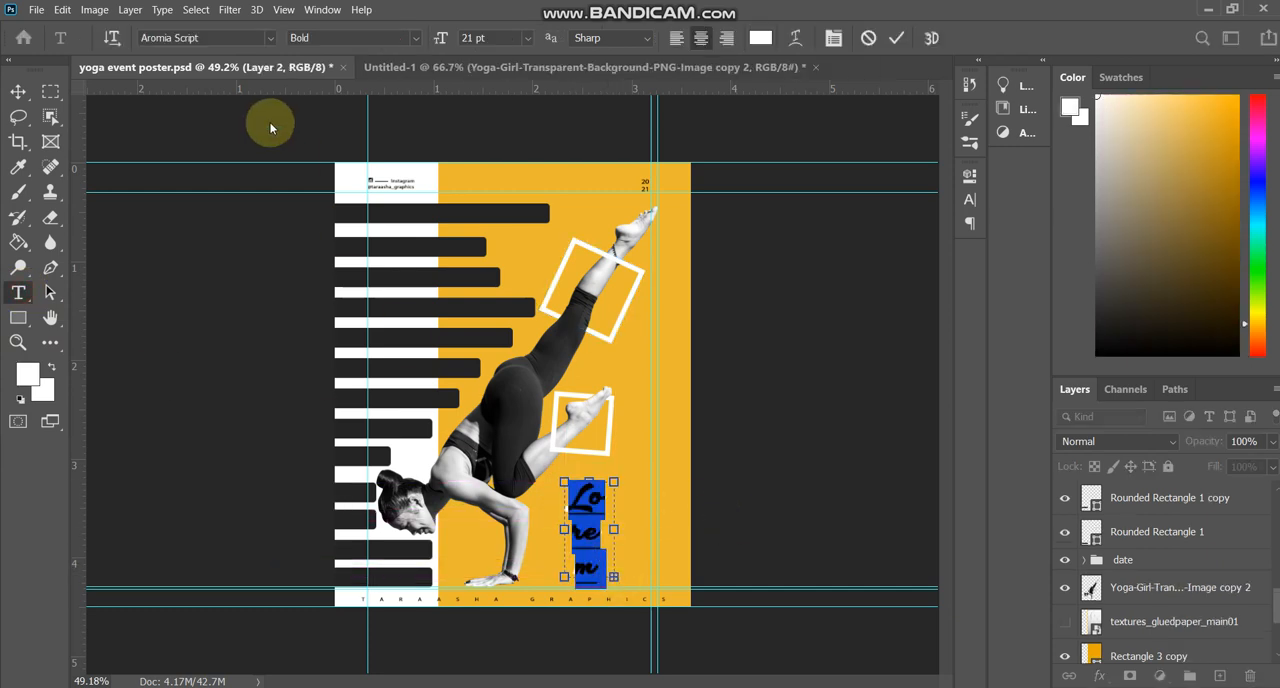
{"action": "key", "text": "Down"}
{"action": "key", "text": "Down"}
{"action": "key", "text": "Down"}
{"action": "key", "text": "Down"}
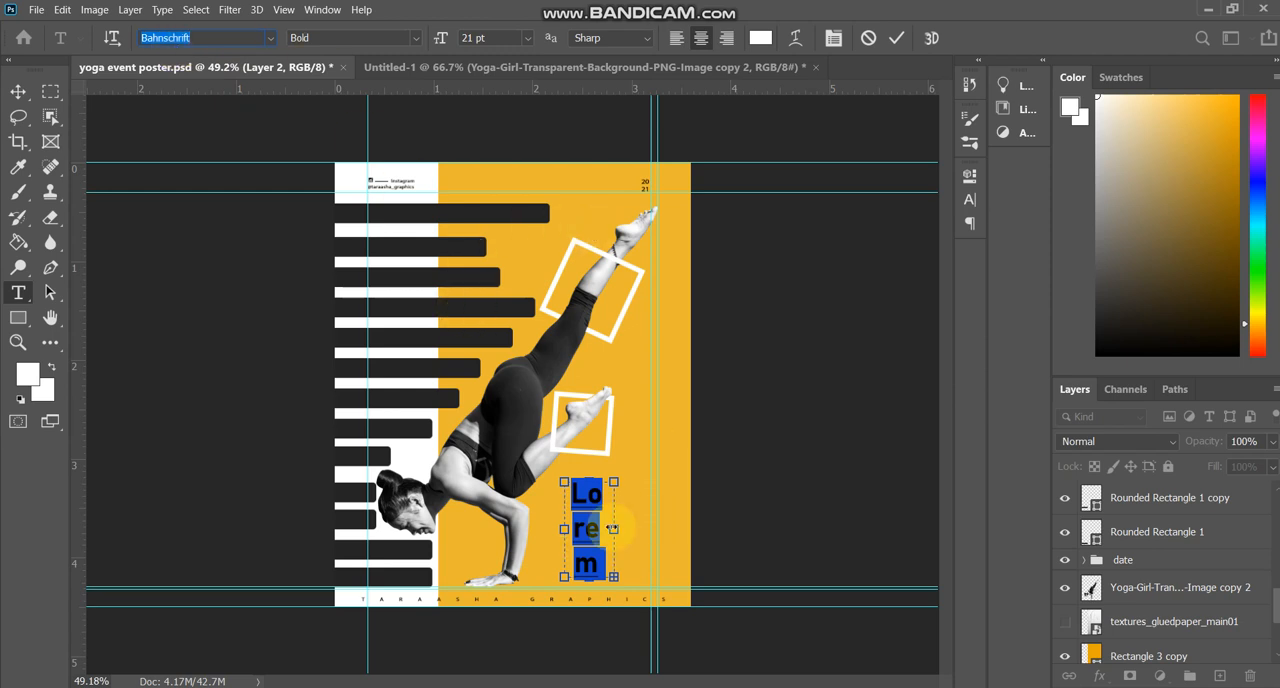
{"action": "left_click_drag", "start_coordinate": [608, 529], "coordinate": [657, 529]}
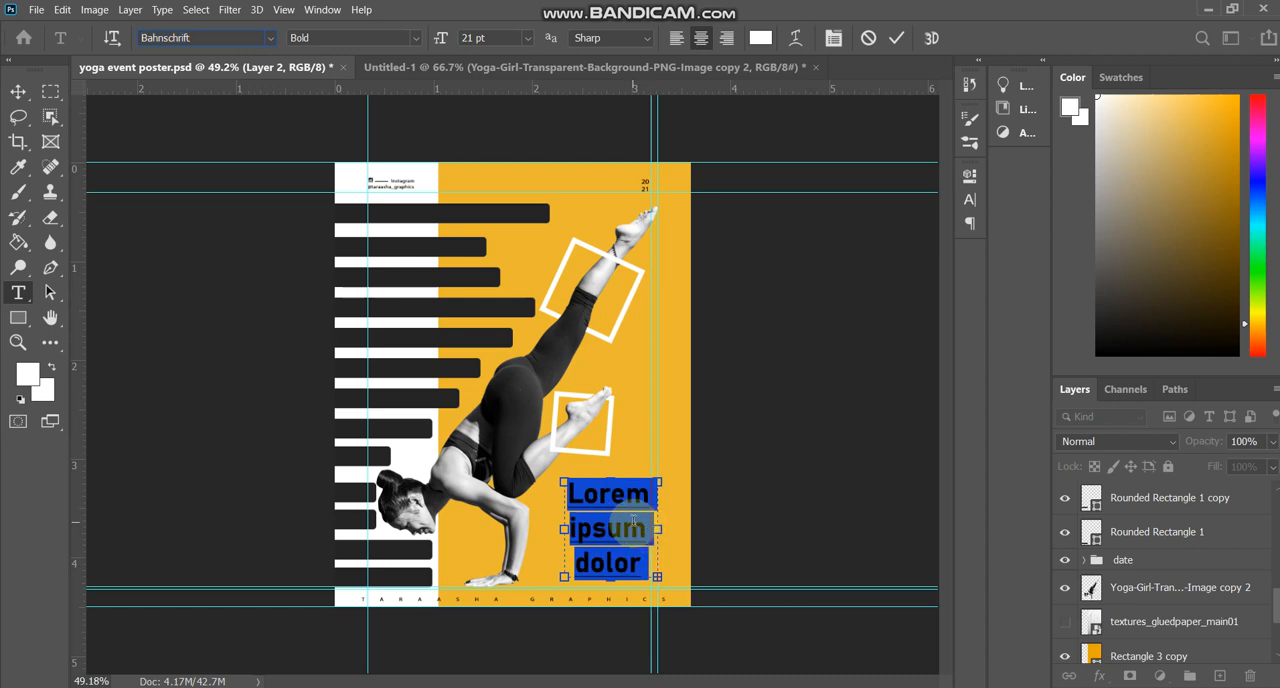
Reduce the placeholder paragraph to 5 pt and left-align it.
{"action": "key", "text": "ctrl+shift+comma"}
{"action": "key", "text": "ctrl+shift+comma"}
{"action": "key", "text": "ctrl+shift+comma"}
{"action": "key", "text": "ctrl+shift+comma"}
{"action": "key", "text": "ctrl+shift+comma"}
{"action": "key", "text": "ctrl+shift+comma"}
{"action": "key", "text": "ctrl+shift+comma"}
{"action": "key", "text": "ctrl+shift+comma"}
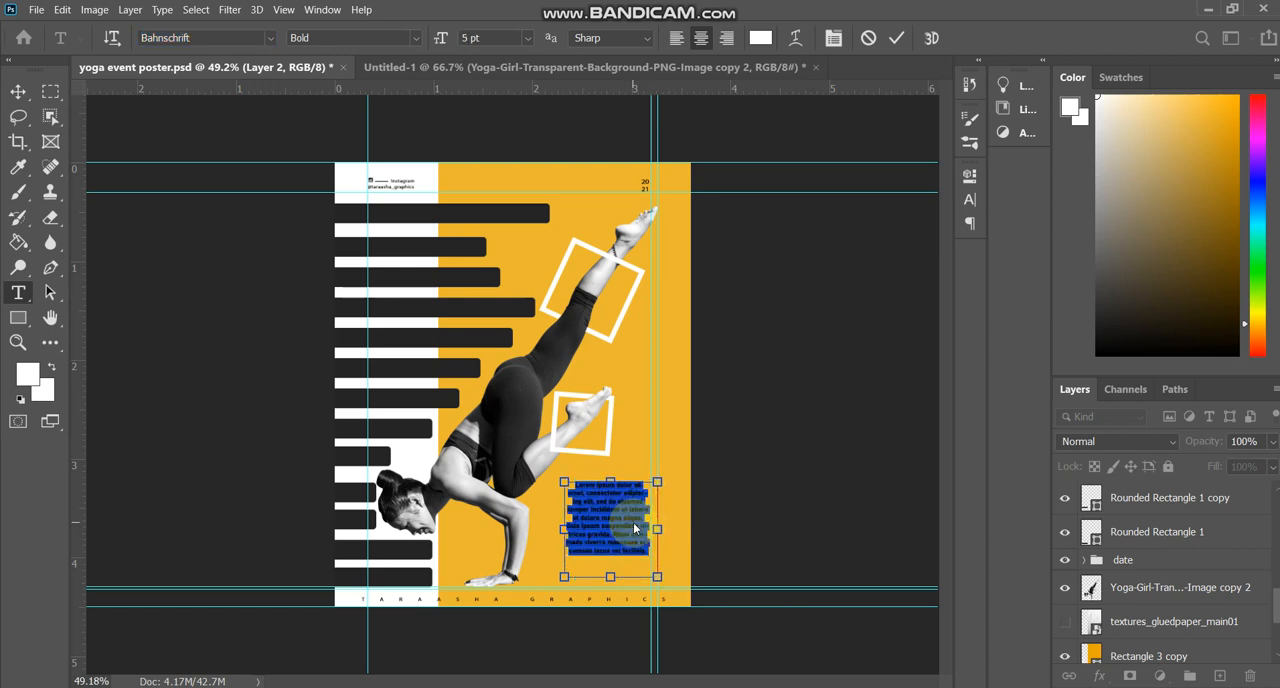
{"action": "key", "text": "ctrl+shift+l"}
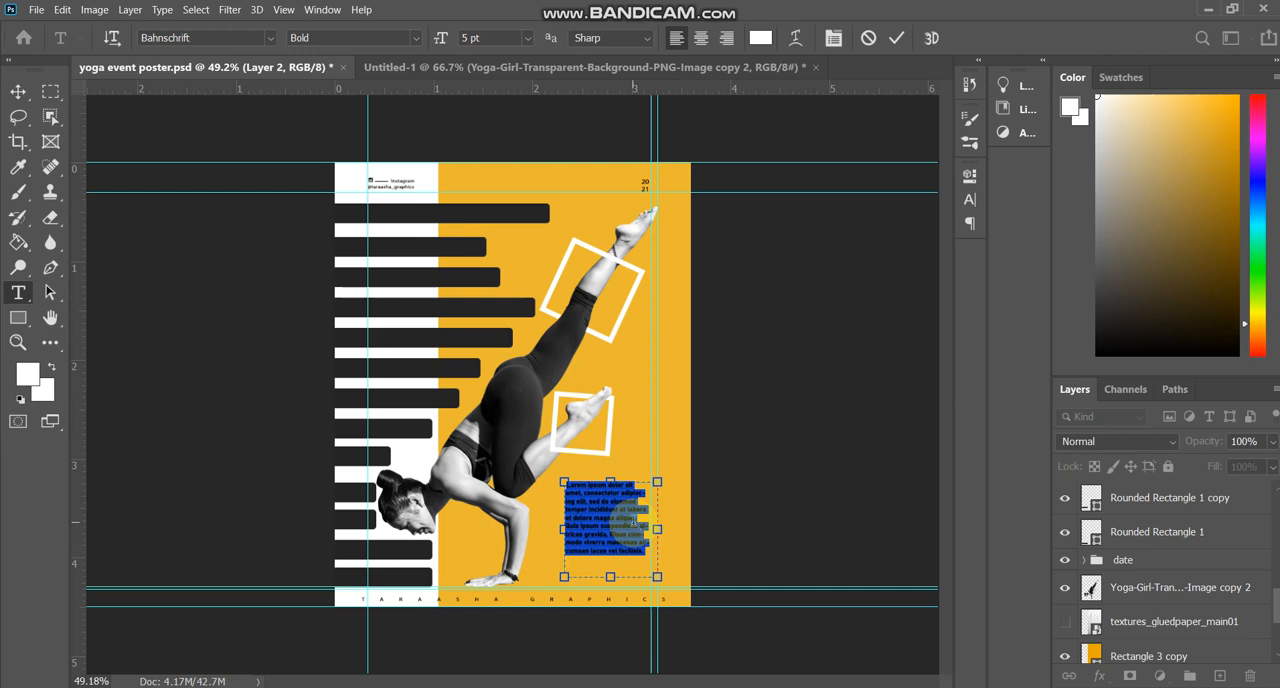
{"action": "key", "text": "ctrl+shift+j"}
Narrow the paragraph's text box from its right edge to about two-thirds of its width.
{"action": "left_click", "coordinate": [675, 533]}
{"action": "left_click_drag", "start_coordinate": [657, 530], "coordinate": [623, 530]}
{"action": "left_click", "coordinate": [610, 570]}
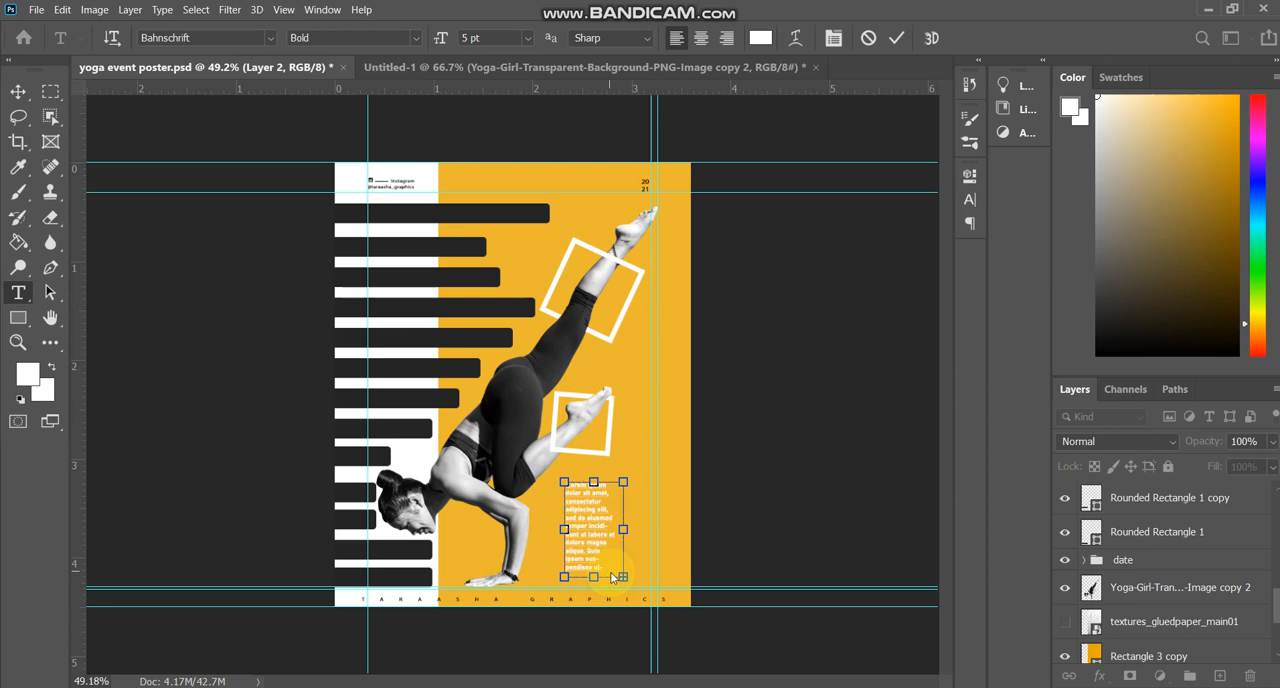
Recolor the whole paragraph black (#000000) and enlarge it to 7 pt.
{"action": "key", "text": "ctrl+a"}
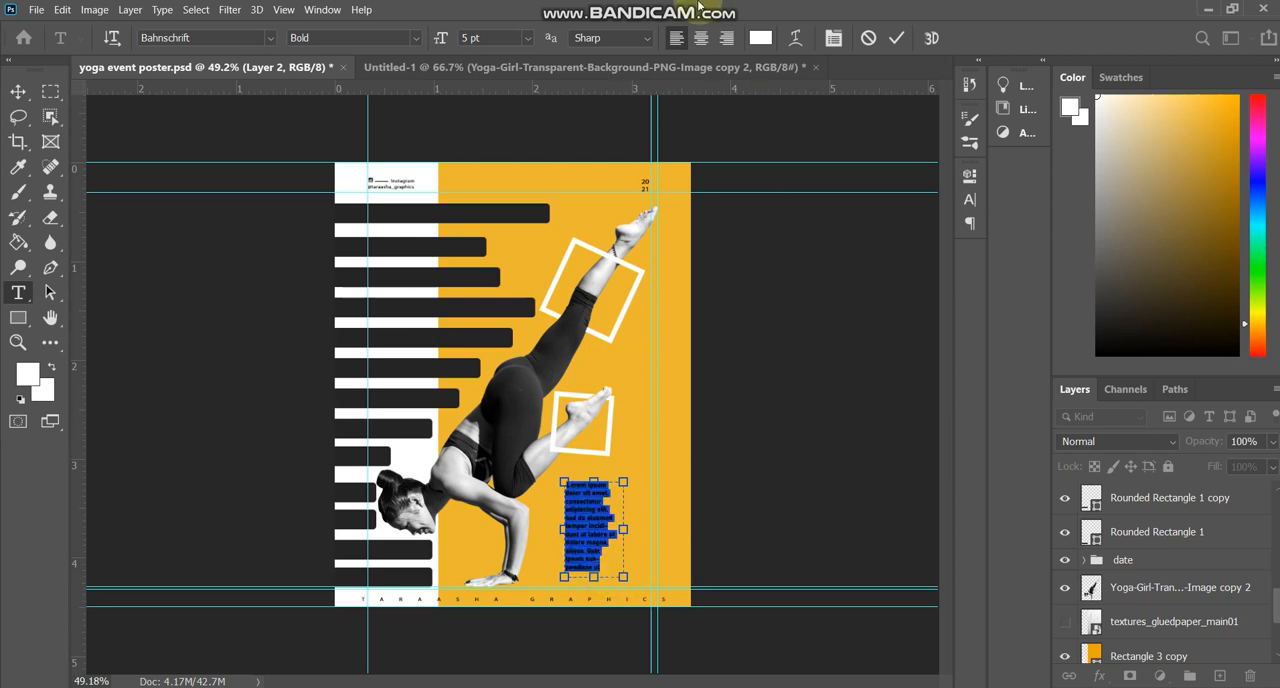
{"action": "left_click", "coordinate": [760, 37]}
{"action": "left_click_drag", "start_coordinate": [789, 223], "coordinate": [791, 549]}
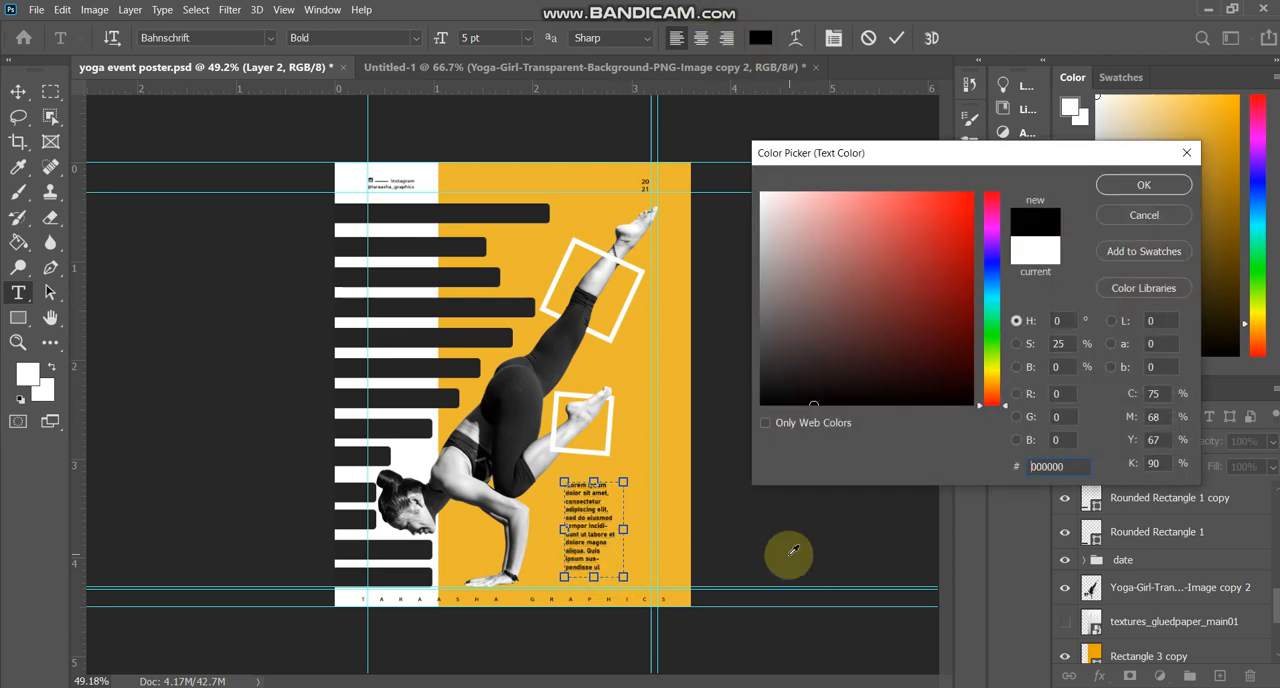
{"action": "key", "text": "Return"}
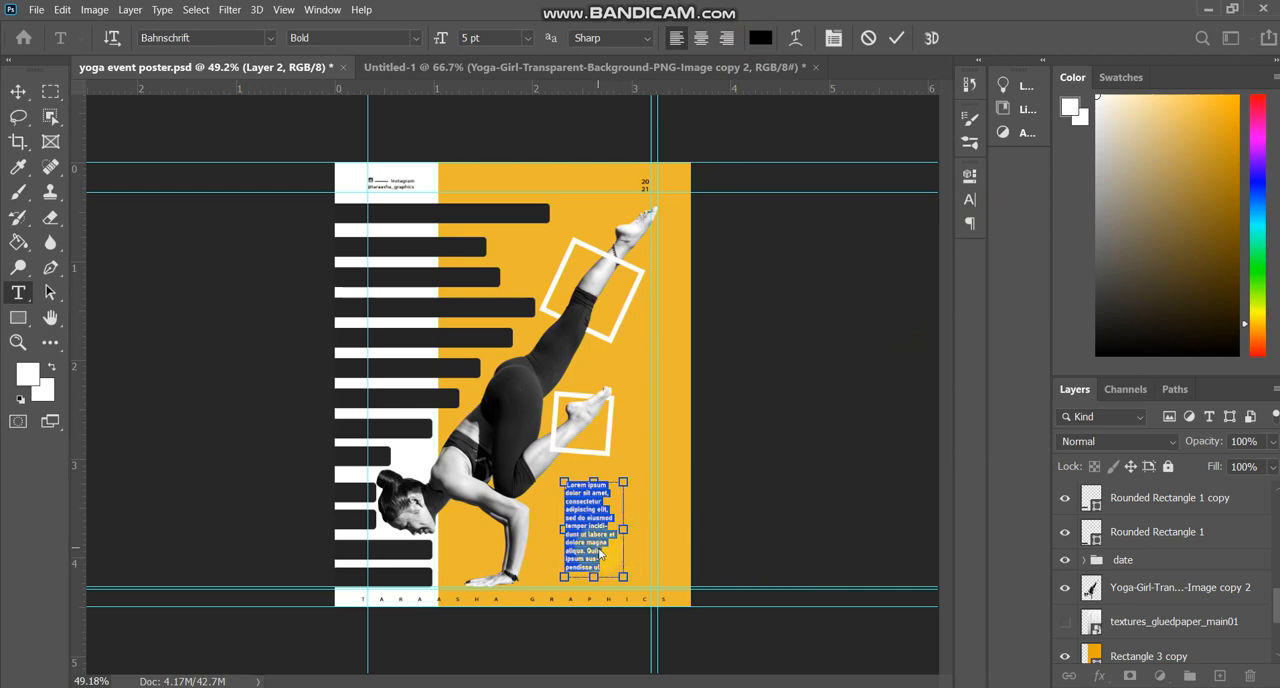
{"action": "key", "text": "ctrl+shift+period"}
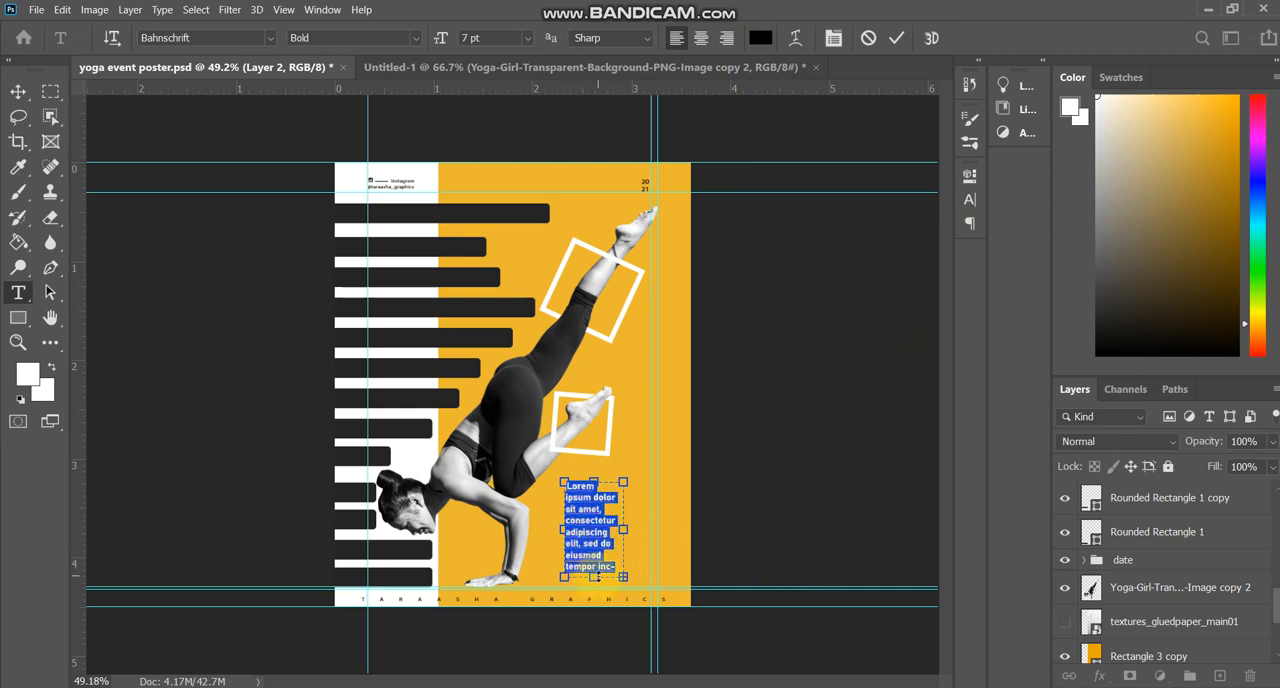
{"action": "left_click", "coordinate": [599, 566]}
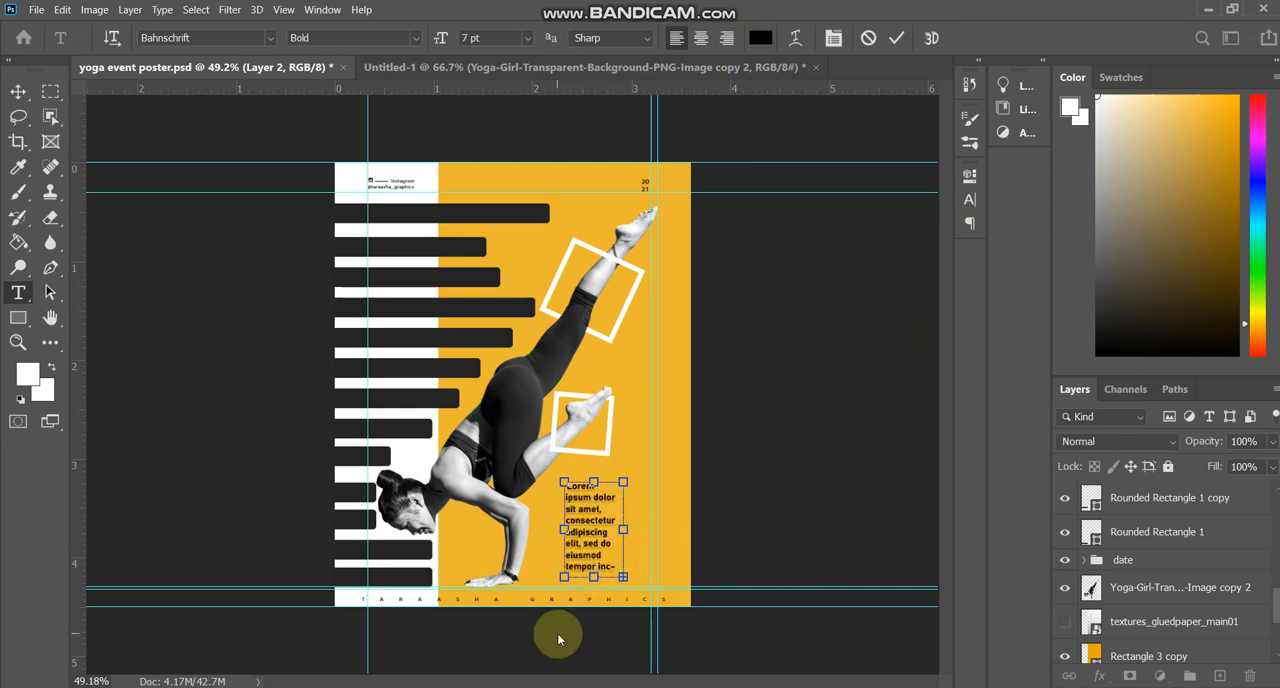
{"action": "left_click", "coordinate": [896, 37]}
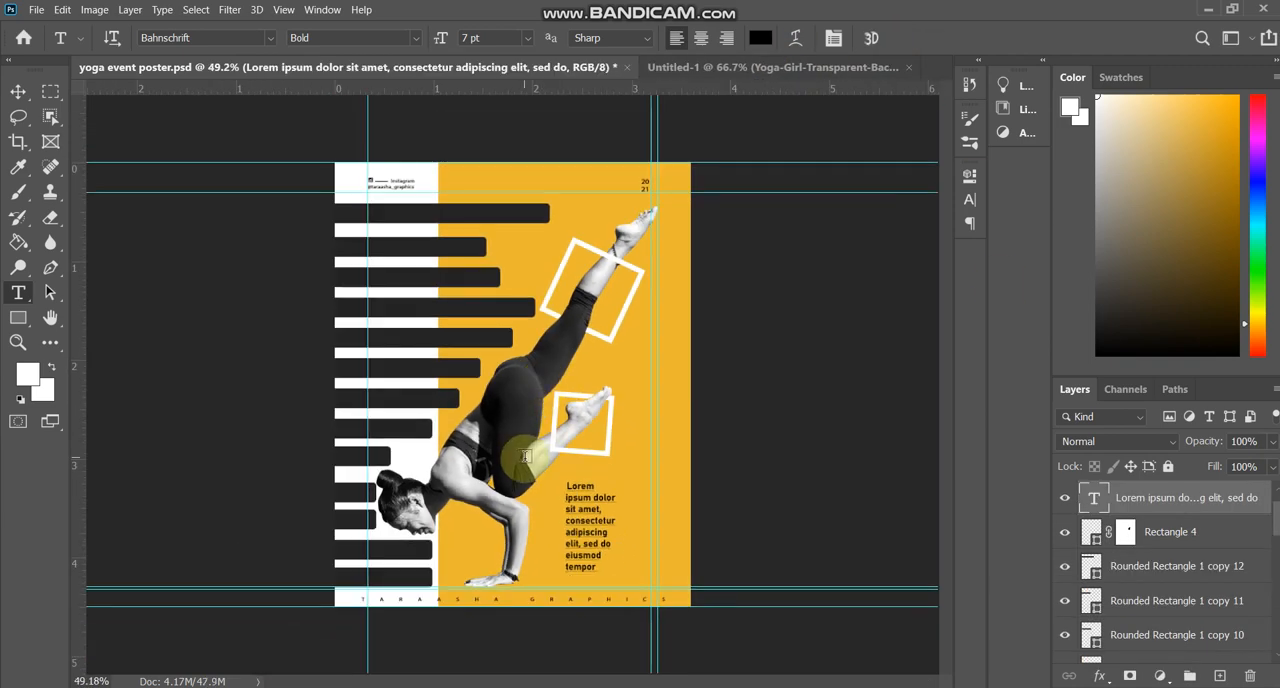
Hide the guides on the poster.
{"action": "key", "text": "ctrl+semicolon"}
{"action": "scroll", "coordinate": [537, 466], "scroll_direction": "up", "scroll_amount": 2}
{"action": "scroll", "coordinate": [537, 466], "scroll_direction": "down", "scroll_amount": 2}
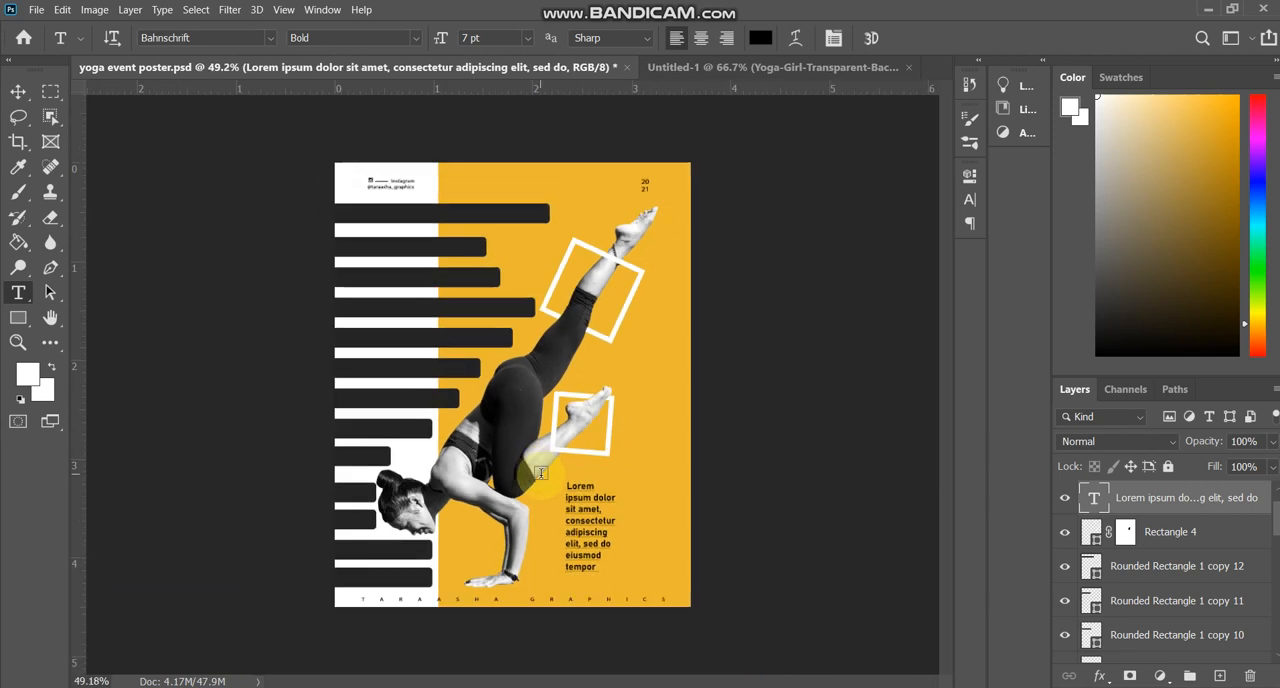
Duplicate the topmost dark bar and rotate the copy 90° to stand vertically near the orange panel's right edge.
{"action": "key", "text": "v"}
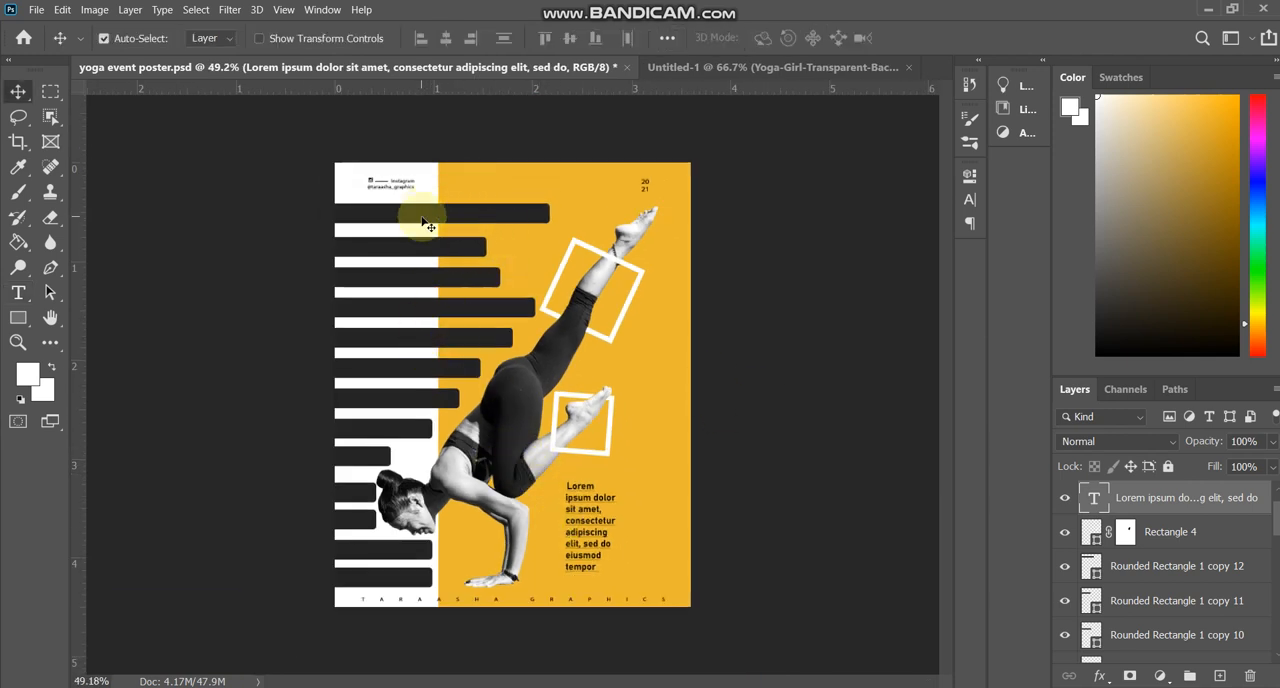
{"action": "left_click", "coordinate": [421, 220]}
{"action": "left_click_drag", "start_coordinate": [421, 216], "coordinate": [636, 360]}
{"action": "key", "text": "ctrl+t"}
{"action": "left_click_drag", "start_coordinate": [823, 354], "coordinate": [690, 600]}
{"action": "left_click_drag", "start_coordinate": [668, 307], "coordinate": [658, 381]}
{"action": "key", "text": "Return"}
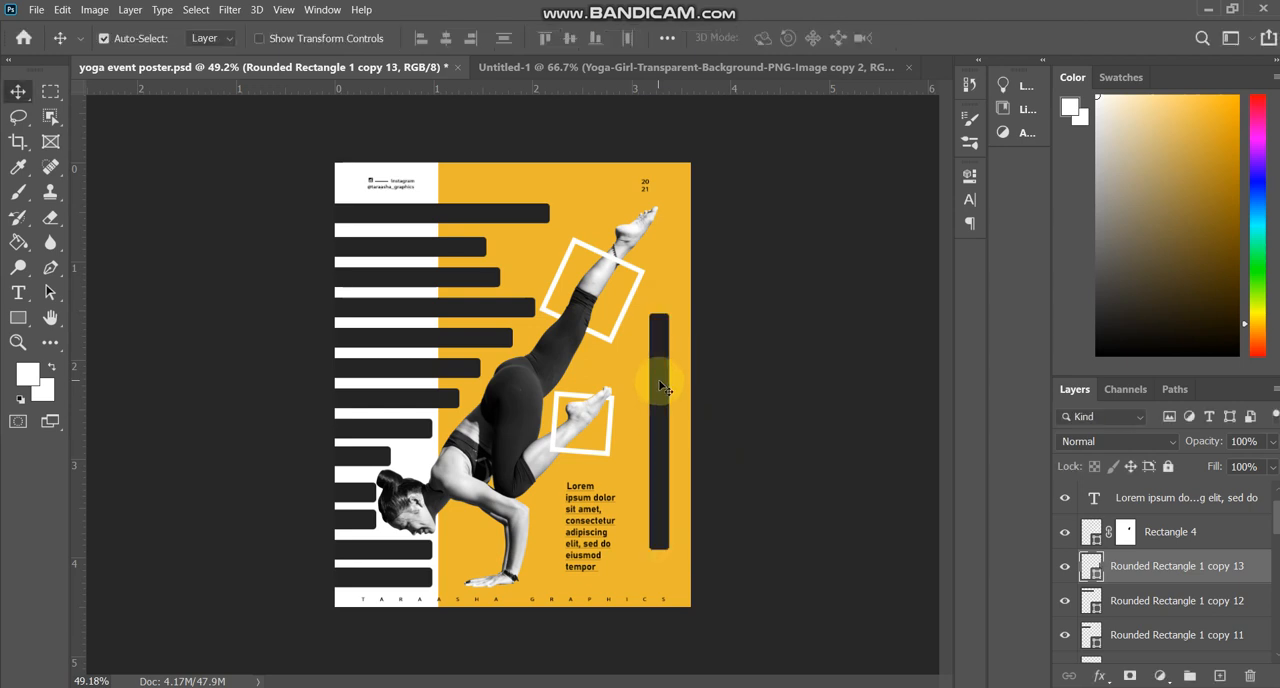
Duplicate the vertical bar, scale the copy to 165.10% width and 65.38% height, and center it across the original bar.
{"action": "mouse_move", "coordinate": [660, 384]}
{"action": "left_mouse_down"}
{"action": "mouse_move", "coordinate": [618, 384]}
{"action": "mouse_move", "coordinate": [637, 385]}
{"action": "left_mouse_up"}
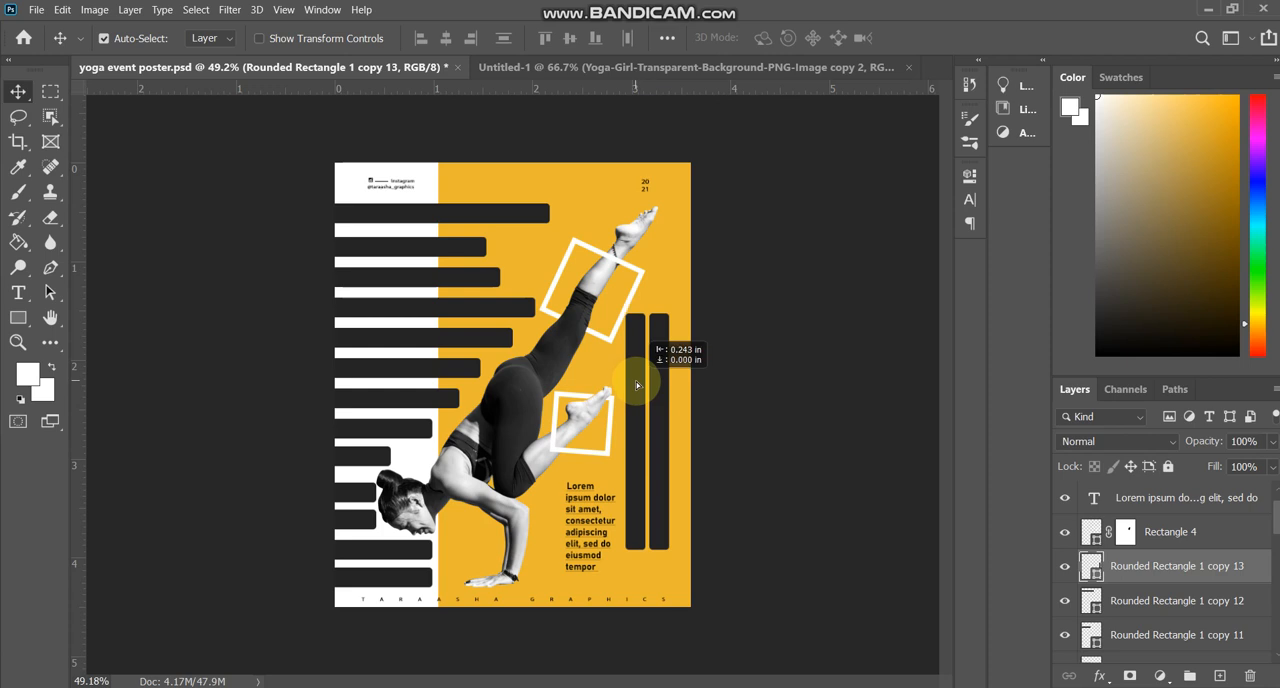
{"action": "key", "text": "ctrl+t"}
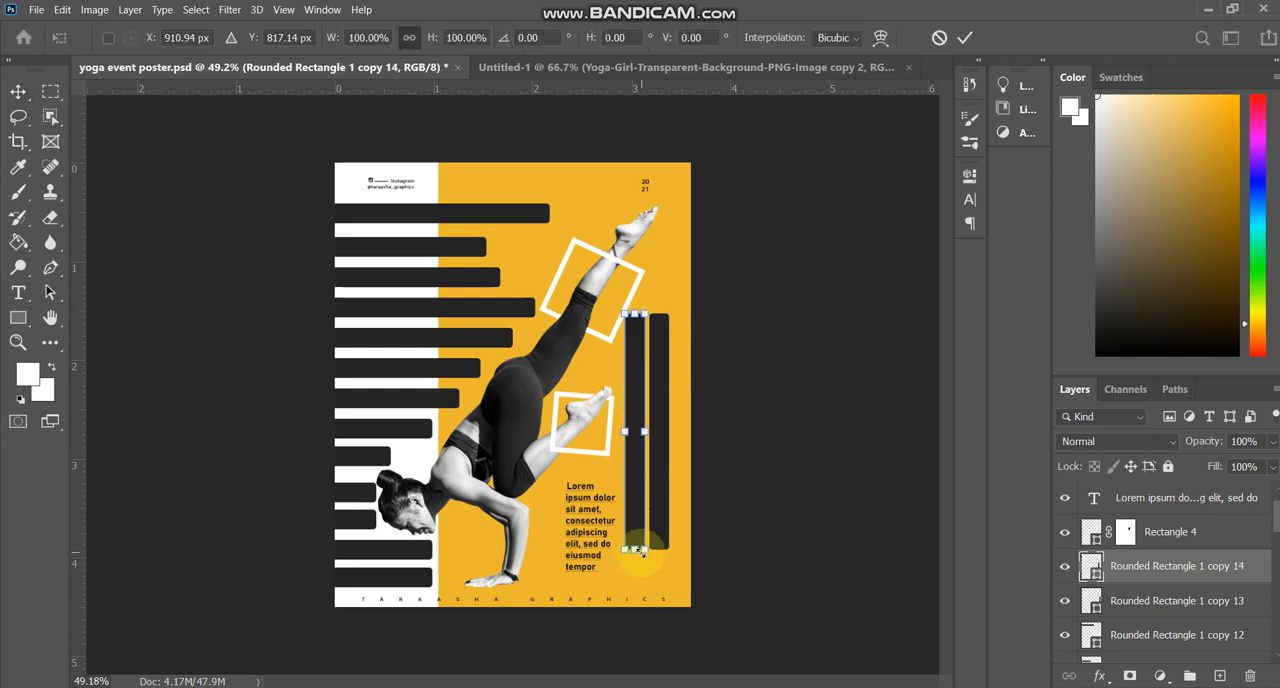
{"action": "left_click_drag", "start_coordinate": [636, 549], "coordinate": [640, 447]}
{"action": "left_click_drag", "start_coordinate": [634, 375], "coordinate": [651, 422]}
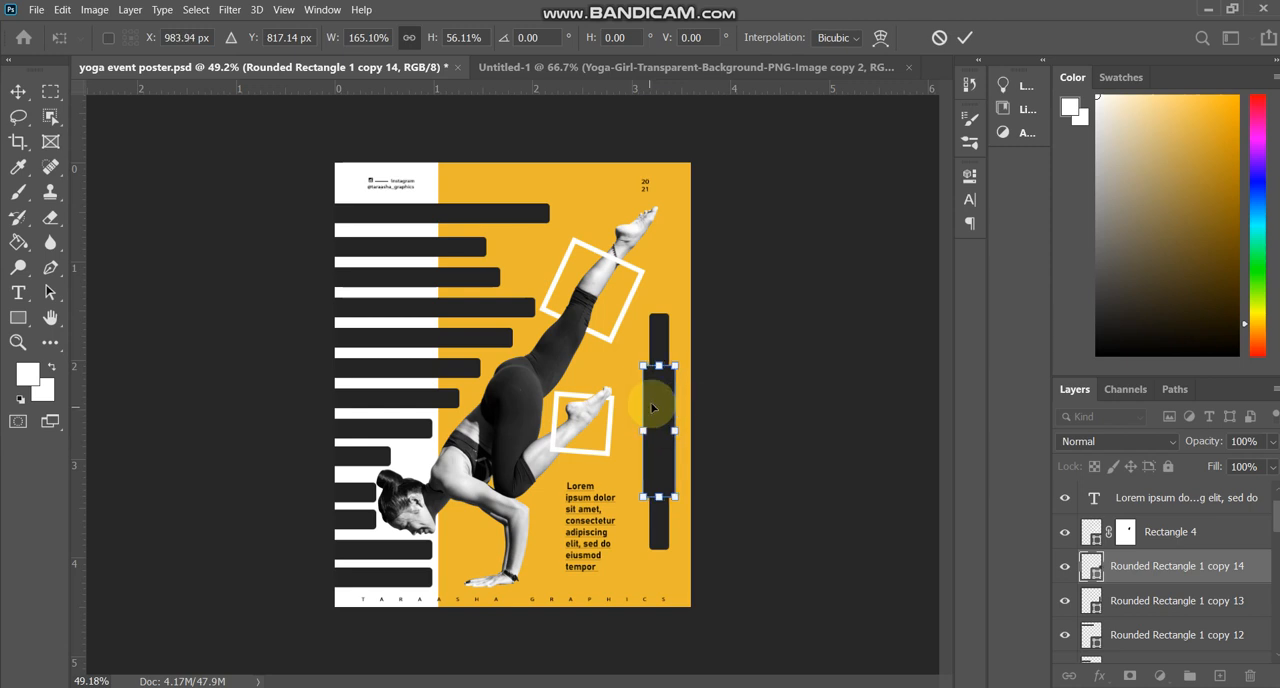
{"action": "left_click_drag", "start_coordinate": [658, 365], "coordinate": [661, 331]}
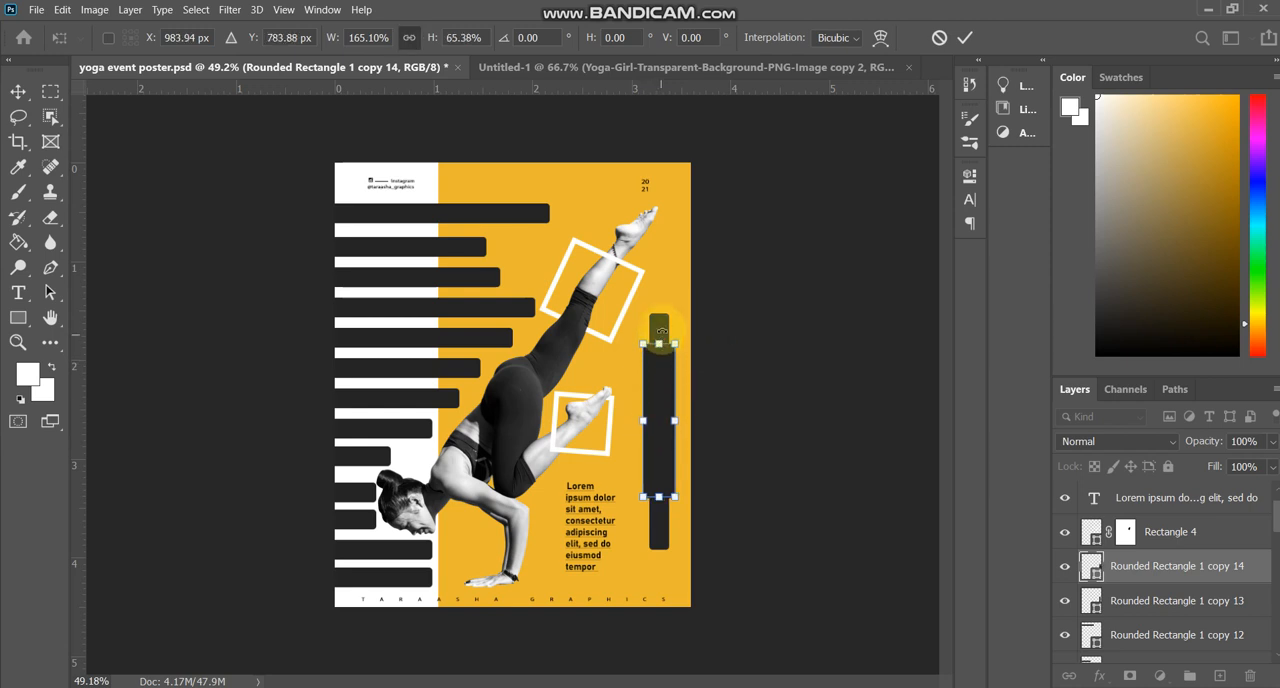
{"action": "key", "text": "Return"}
Extend the narrow vertical bar upward to 115.37% of its height.
{"action": "left_click", "coordinate": [664, 328]}
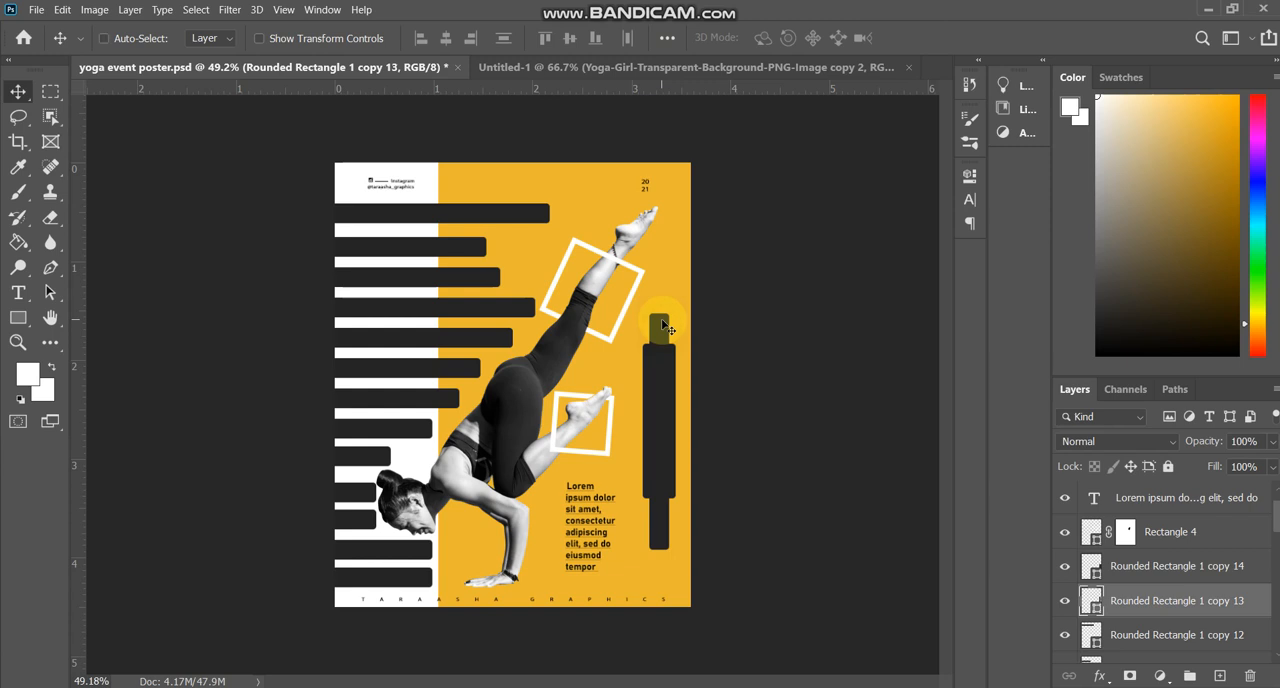
{"action": "key", "text": "ctrl+t"}
{"action": "left_click_drag", "start_coordinate": [660, 317], "coordinate": [658, 288]}
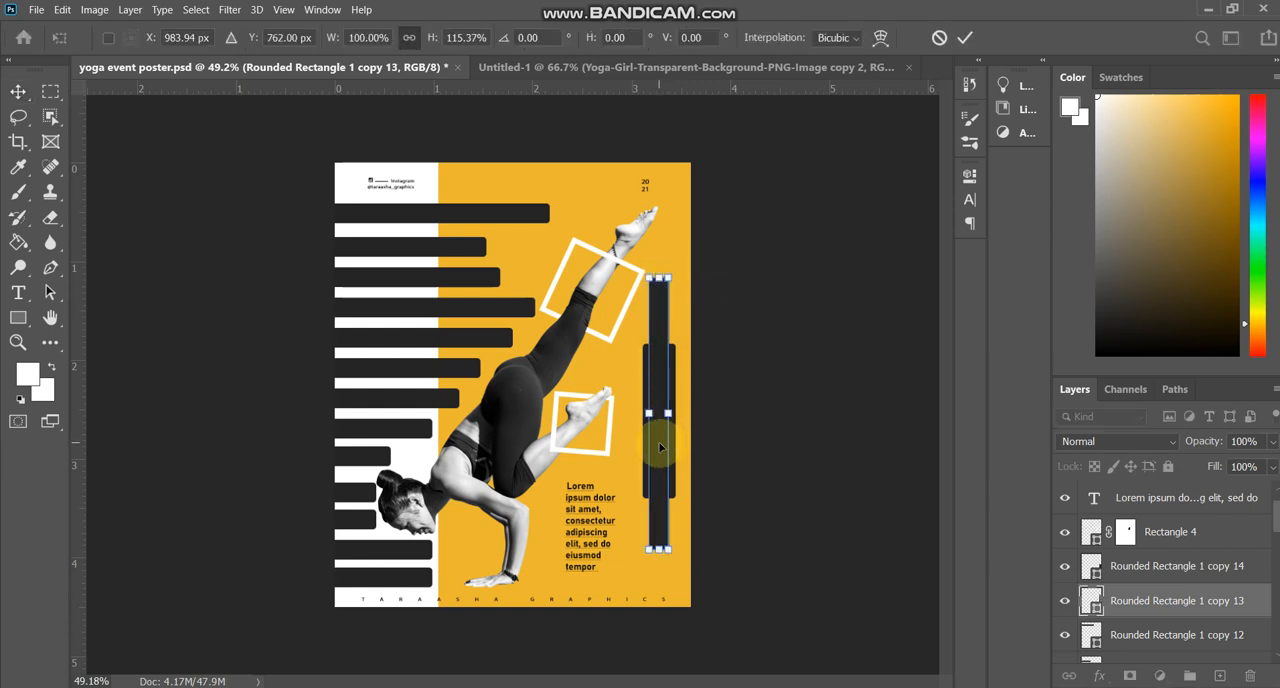
{"action": "left_click_drag", "start_coordinate": [660, 447], "coordinate": [656, 453]}
{"action": "key", "text": "Return"}
{"action": "scroll", "coordinate": [656, 508], "scroll_direction": "up", "scroll_amount": 2}
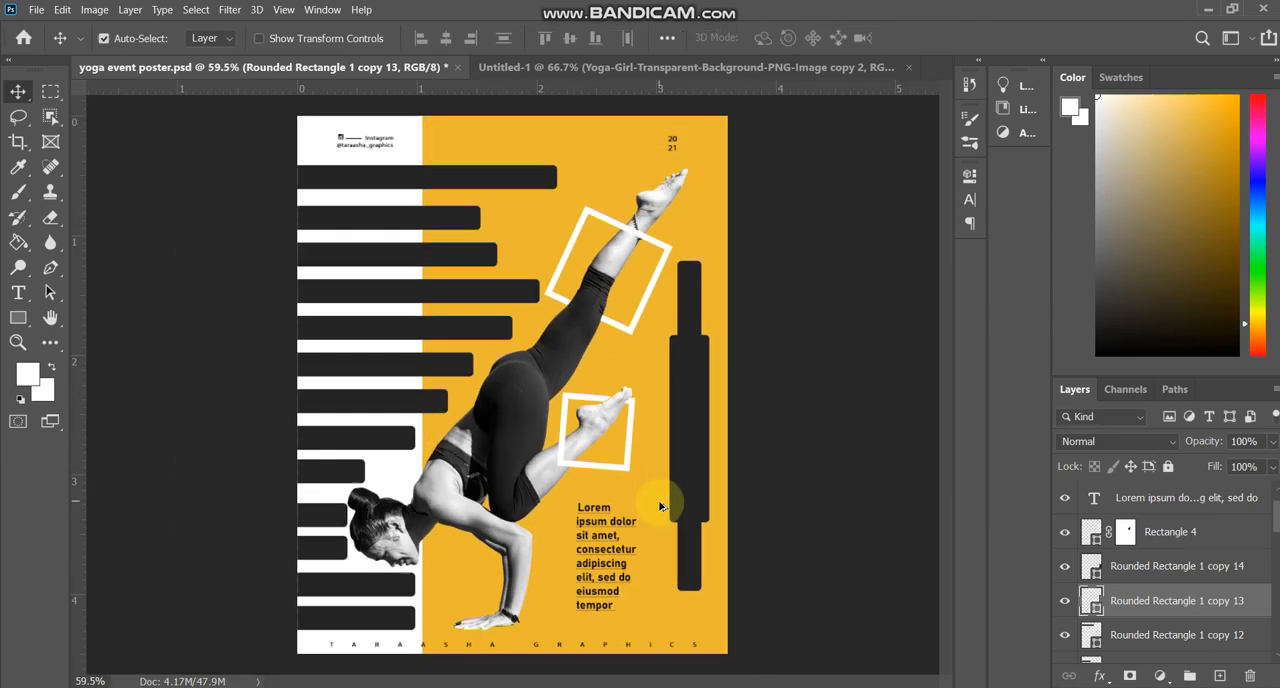
{"action": "scroll", "coordinate": [660, 507], "scroll_direction": "down", "scroll_amount": 2}
Duplicate the placeholder paragraph to the top of the orange panel and trim the copy to "Lorem ipsum".
{"action": "left_click", "coordinate": [576, 487]}
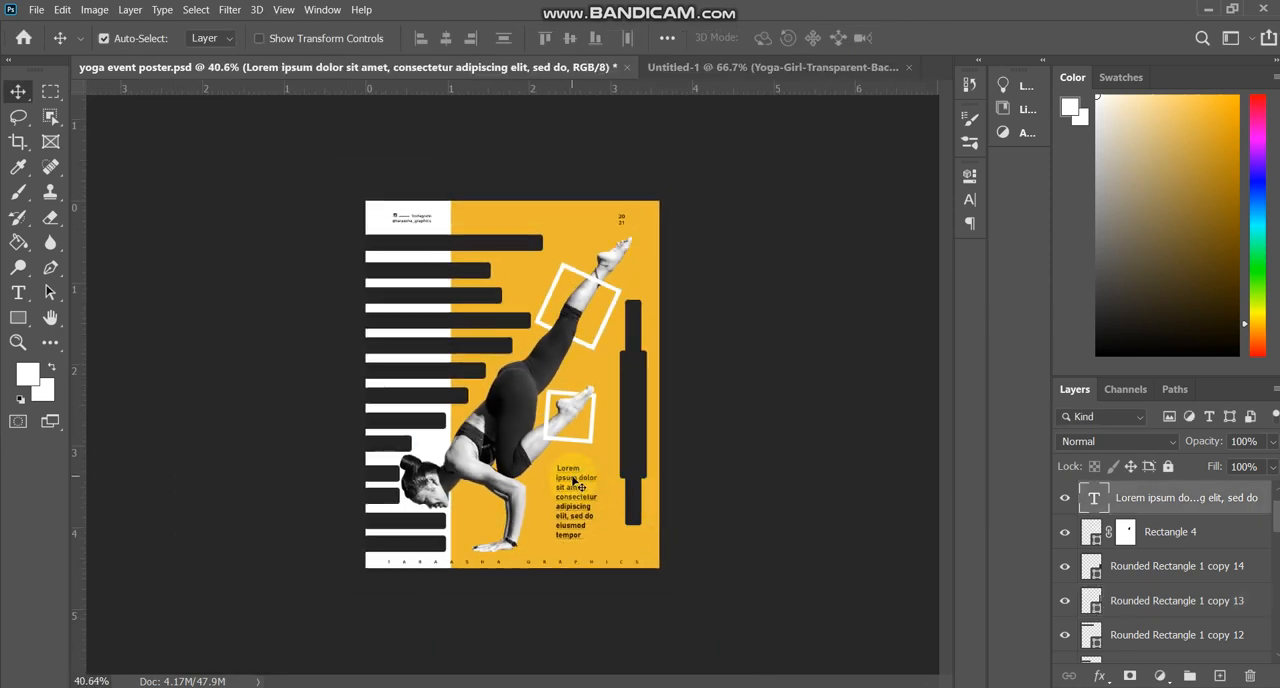
{"action": "left_click_drag", "start_coordinate": [573, 482], "coordinate": [564, 224]}
{"action": "double_click", "coordinate": [567, 226]}
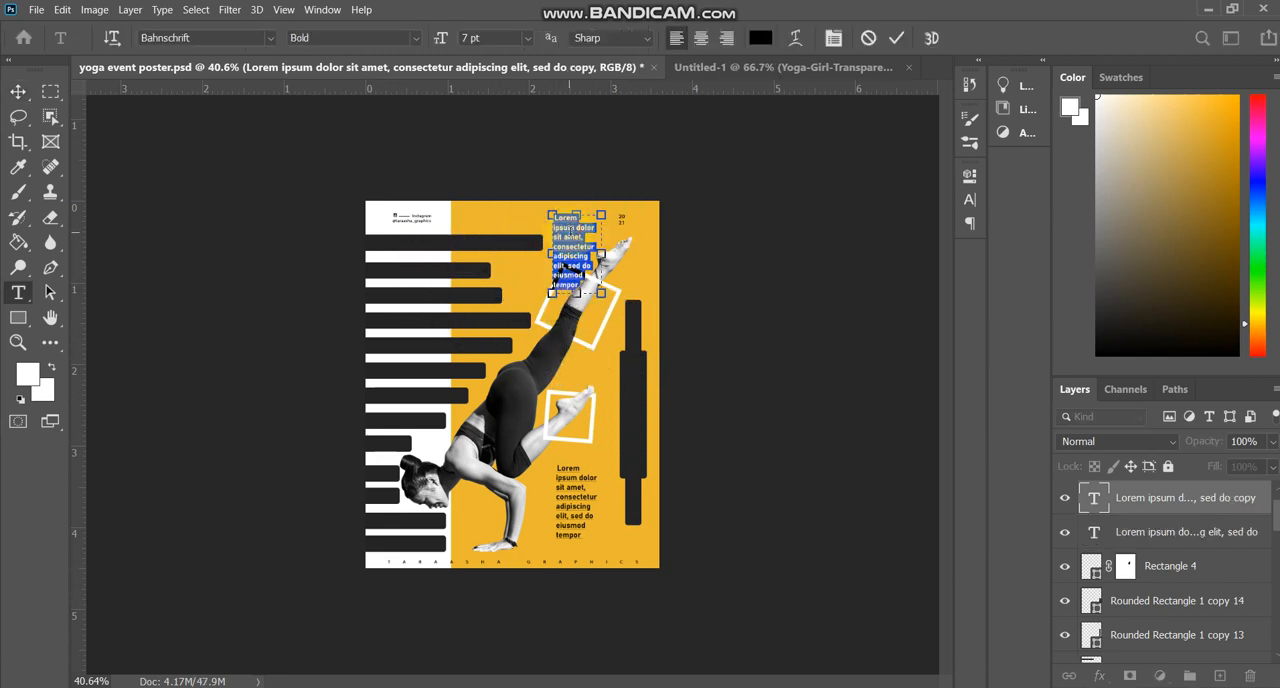
{"action": "left_click_drag", "start_coordinate": [576, 226], "coordinate": [665, 400]}
{"action": "key", "text": "BackSpace"}
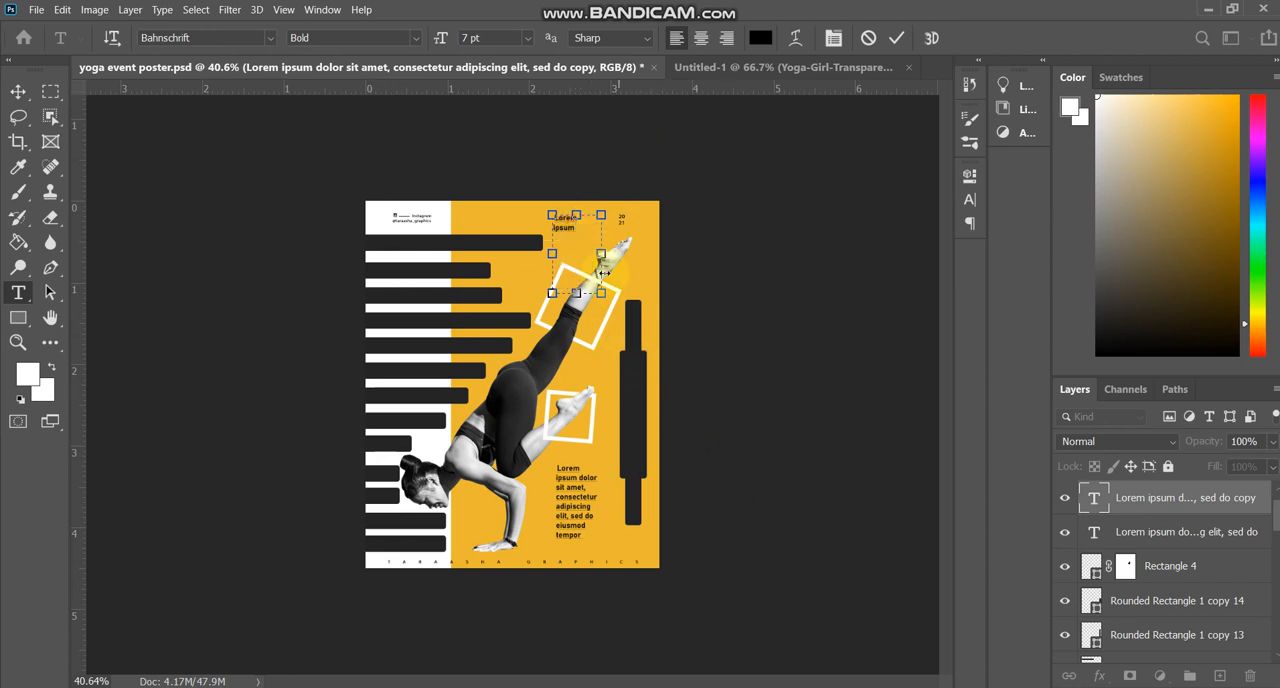
Recolor the copied "Lorem ipsum" text white.
{"action": "left_click", "coordinate": [764, 42]}
{"action": "left_click_drag", "start_coordinate": [871, 257], "coordinate": [655, 188]}
{"action": "key", "text": "Return"}
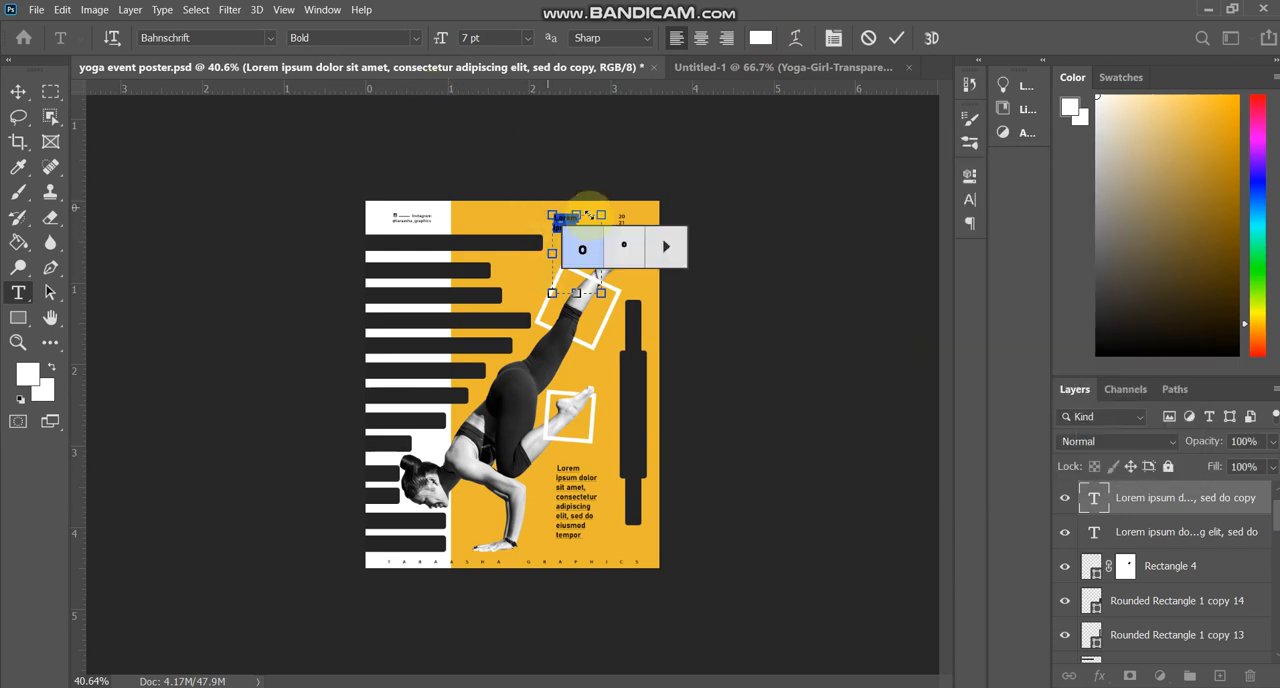
{"action": "left_click", "coordinate": [577, 286]}
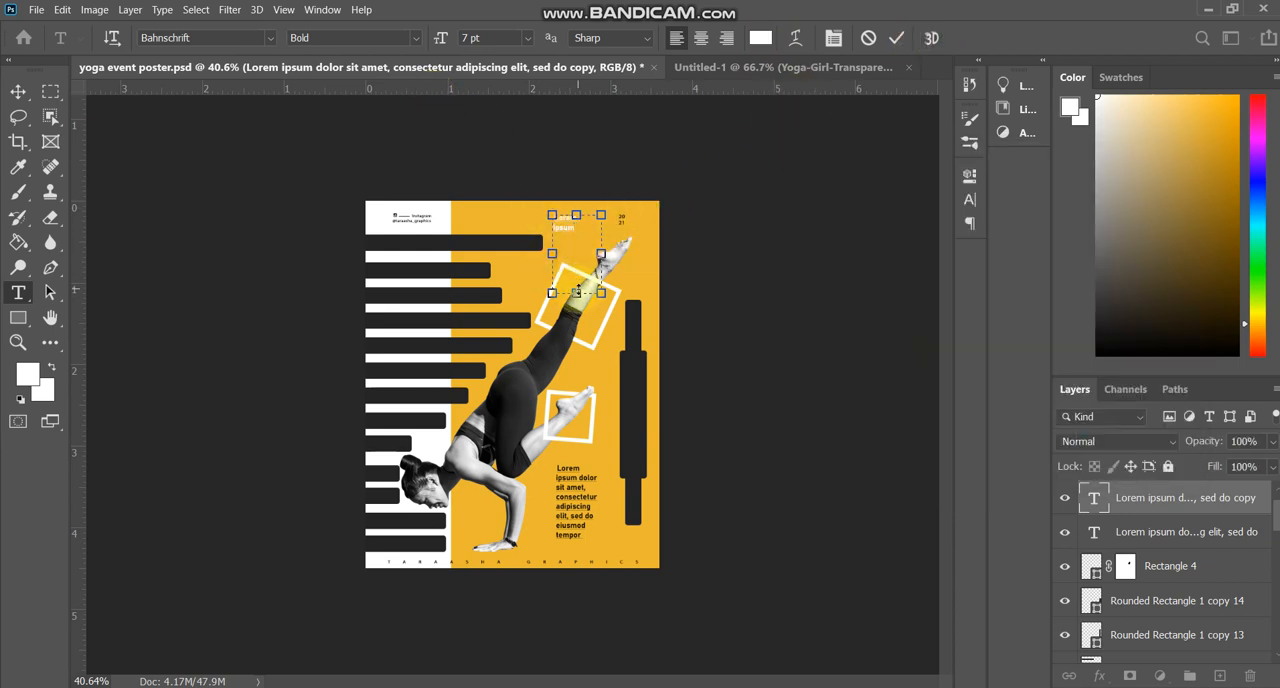
Enlarge the "Lorem ipsum" text box across most of the poster's width and center-align its text.
{"action": "left_click_drag", "start_coordinate": [577, 291], "coordinate": [577, 328]}
{"action": "left_click_drag", "start_coordinate": [601, 272], "coordinate": [632, 275]}
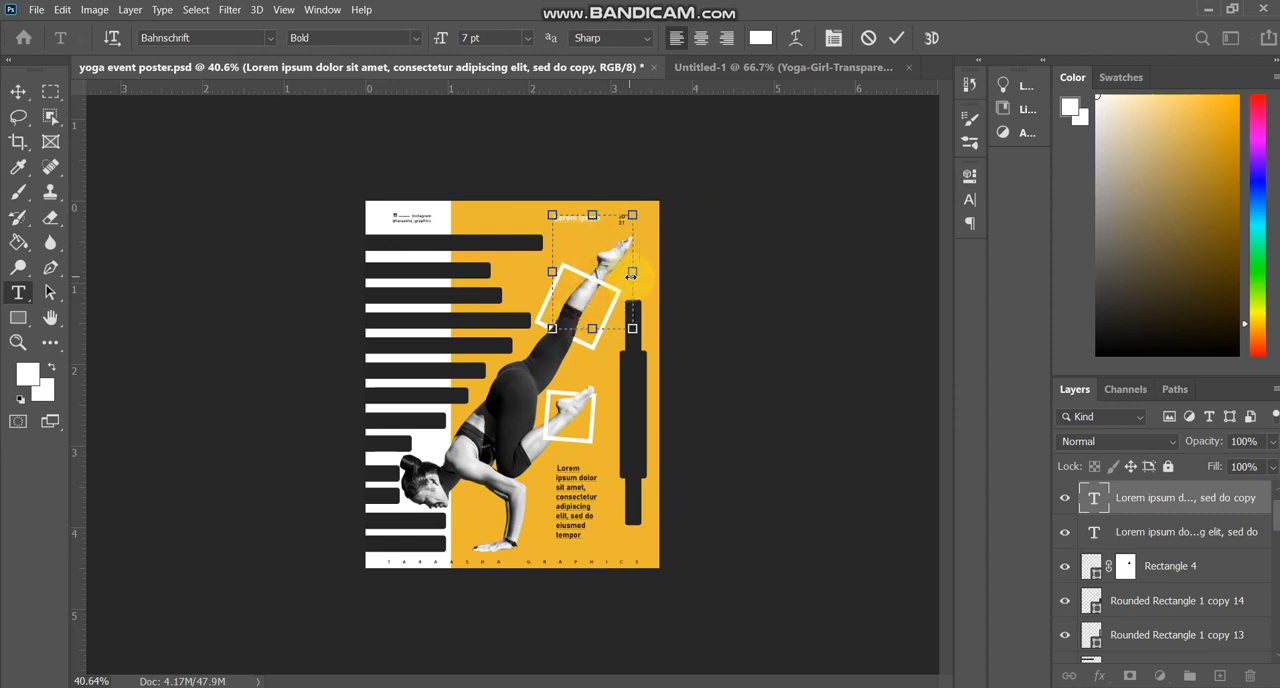
{"action": "left_click_drag", "start_coordinate": [552, 271], "coordinate": [402, 264]}
{"action": "key", "text": "ctrl+shift+c"}
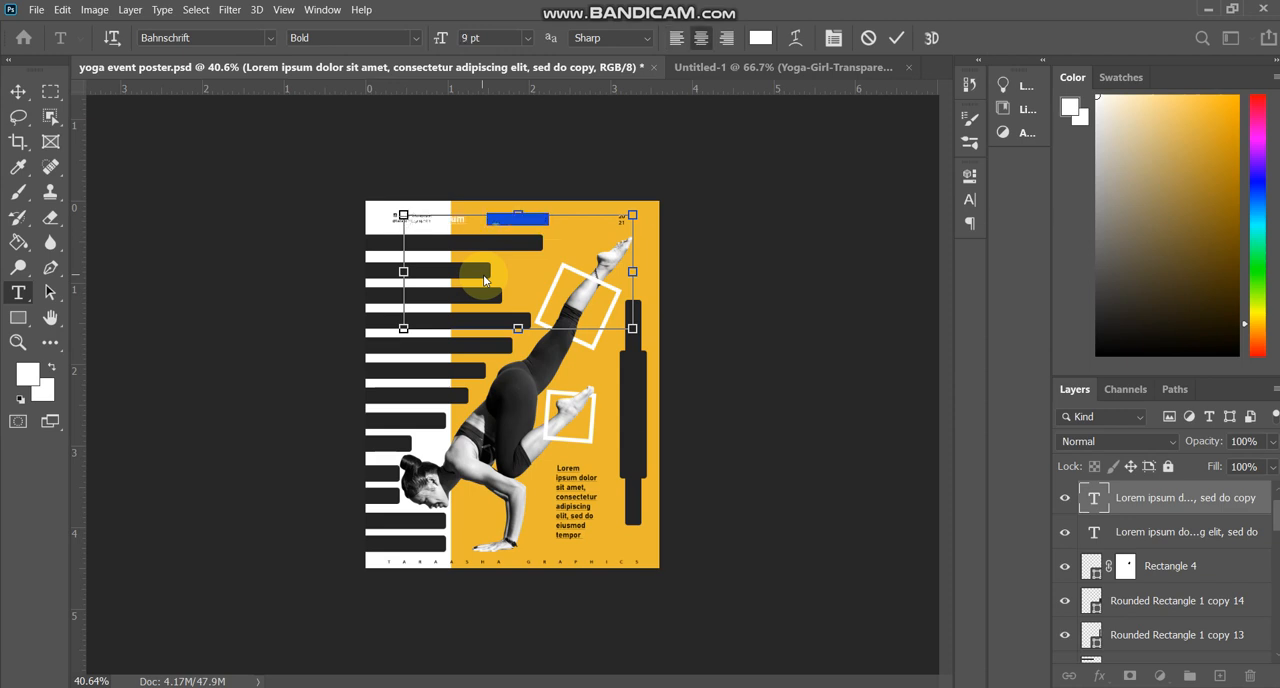
Enlarge the "Lorem ipsum" heading to 17 pt and commit the text.
{"action": "key", "text": "ctrl+shift+period"}
{"action": "key", "text": "ctrl+shift+period"}
{"action": "key", "text": "ctrl+shift+period"}
{"action": "key", "text": "ctrl+shift+period"}
{"action": "key", "text": "ctrl+shift+period"}
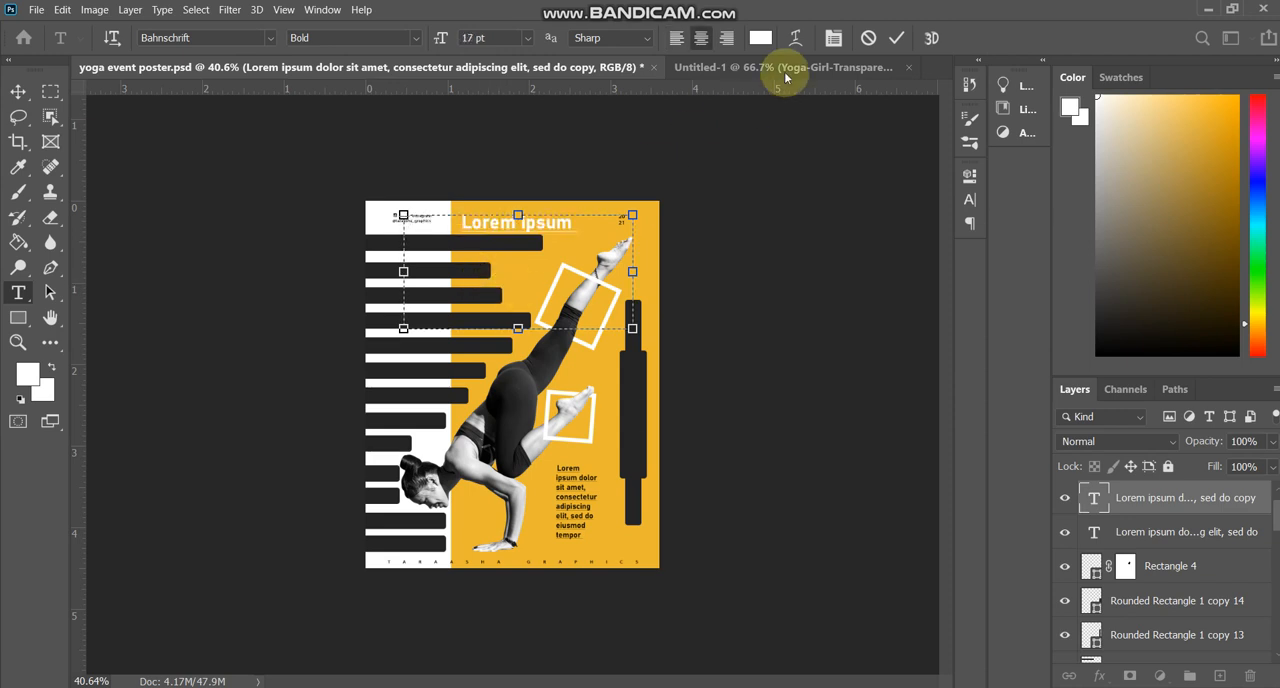
{"action": "left_click", "coordinate": [896, 38]}
Rotate the white "Lorem ipsum" heading 90° clockwise.
{"action": "key", "text": "v"}
{"action": "key", "text": "ctrl+t"}
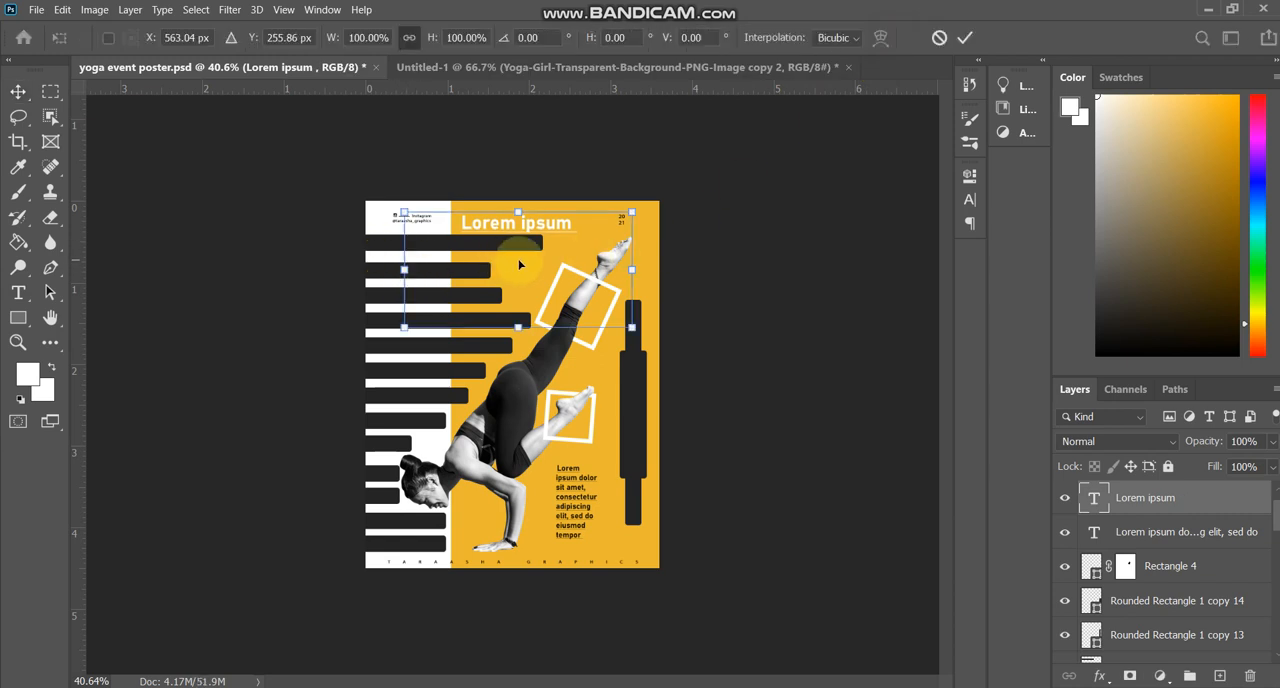
{"action": "left_click_drag", "start_coordinate": [650, 335], "coordinate": [416, 520]}
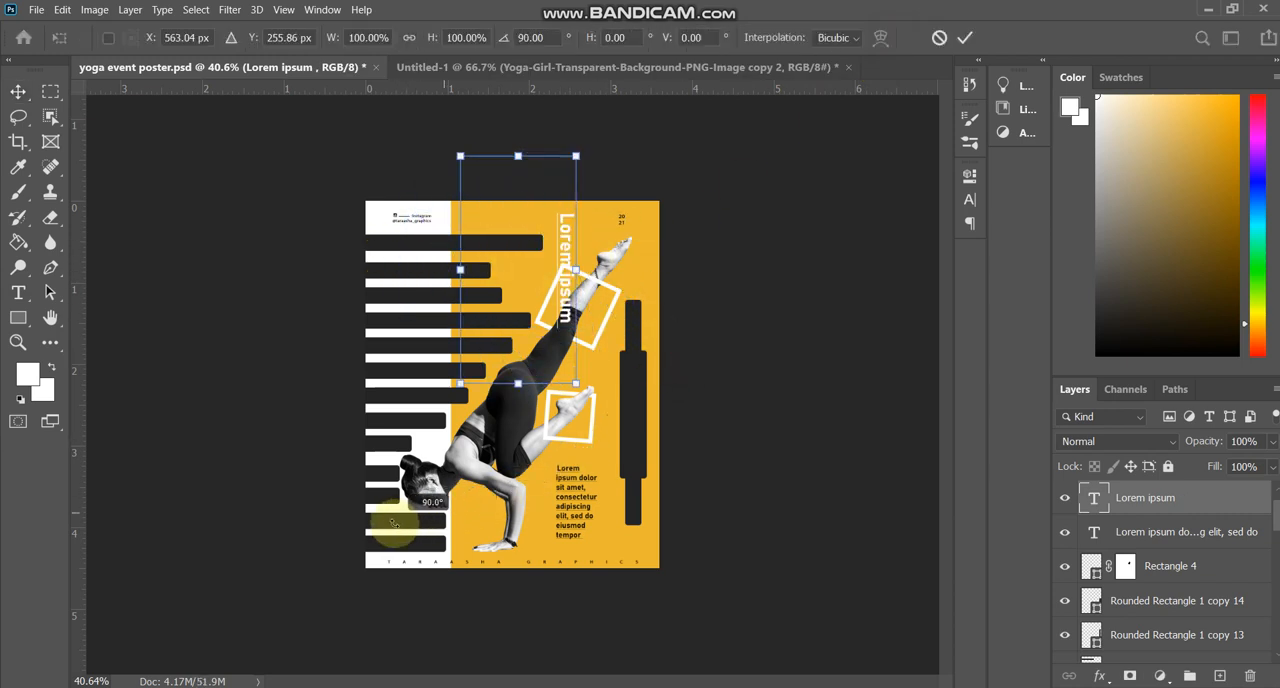